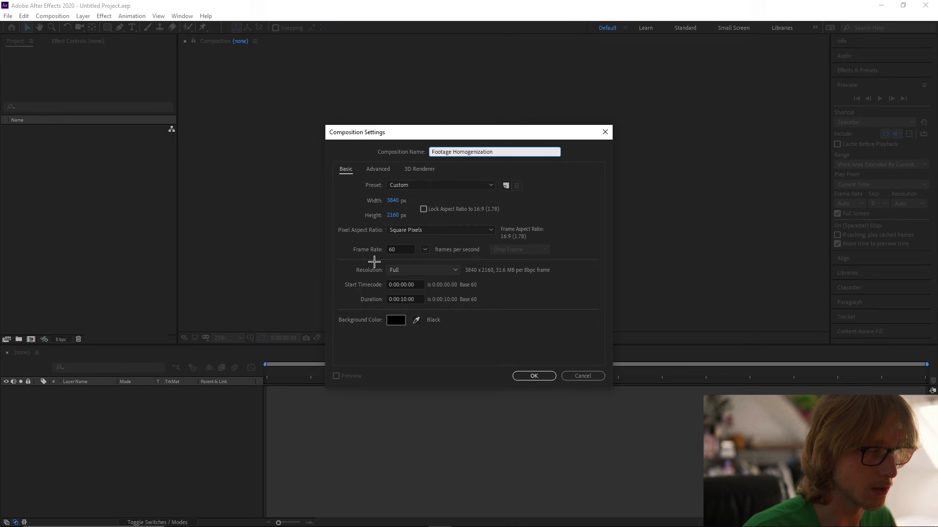
Set the Footage Homogenization composition's size to 1920 px wide and 1080 px high.
click(390, 201)
text(1920)
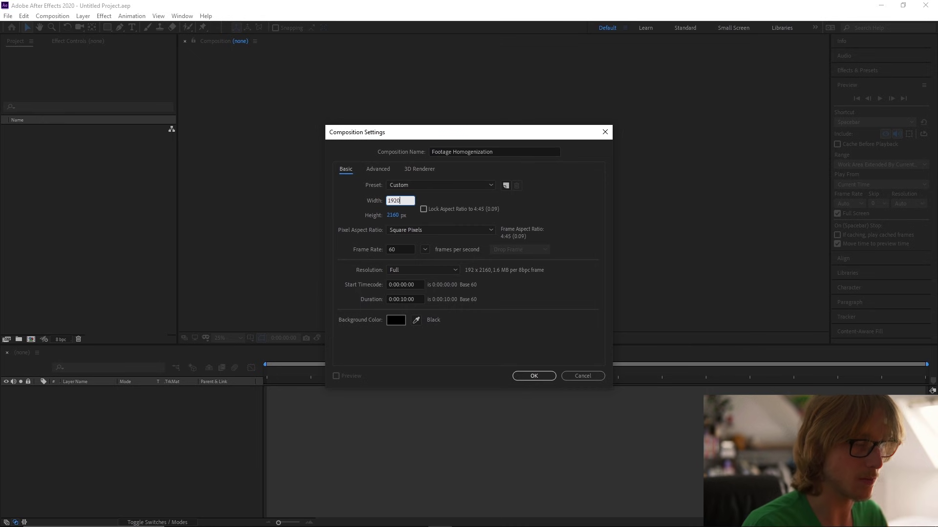
key(Tab)
text(1880)
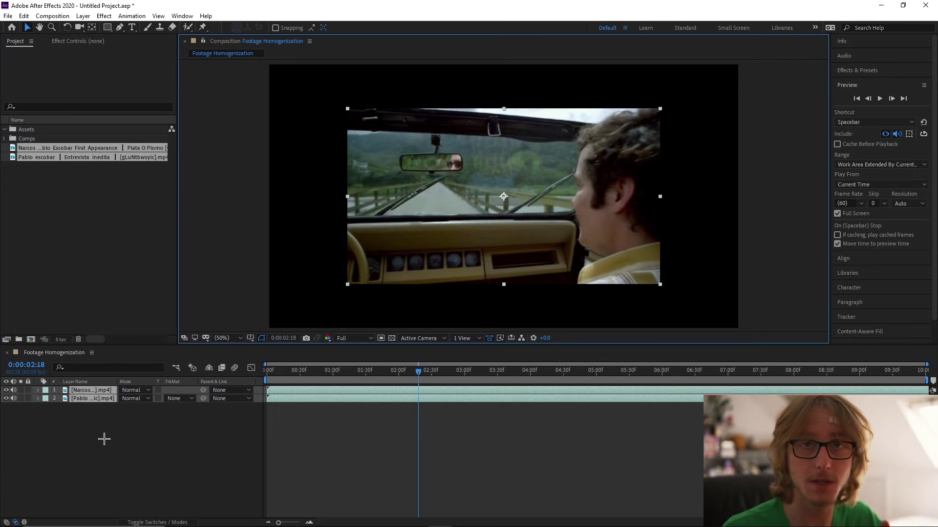
Move the two imported video clips into the Assets folder of the project and clear the selection.
drag(56, 152, 54, 127)
click(82, 431)
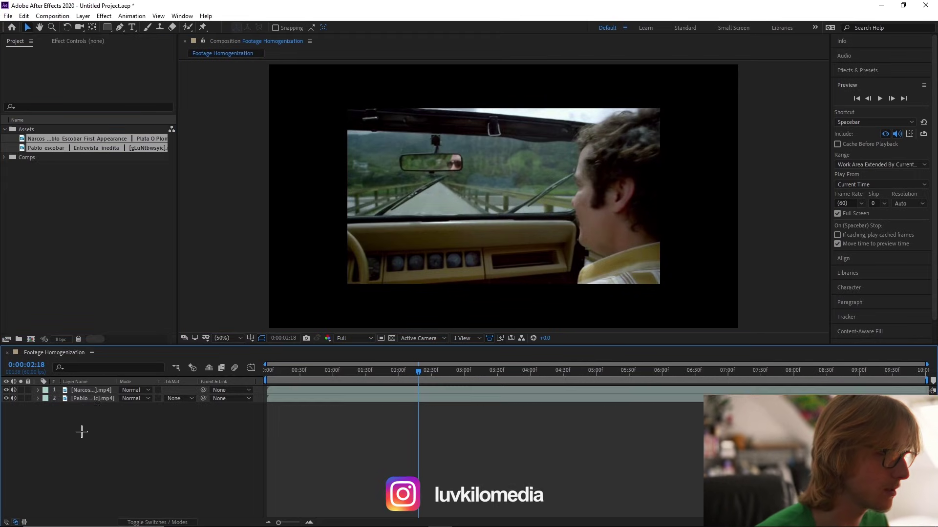
Rename the top video layer as Narcos and the second one as Pablo Escobar.
right_click(114, 390)
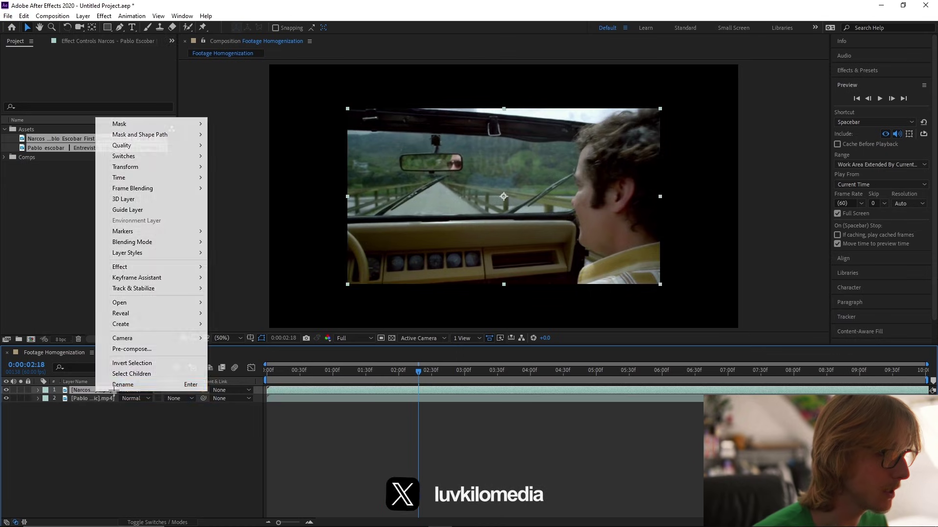
click(120, 385)
text(Narcos)
key(Return)
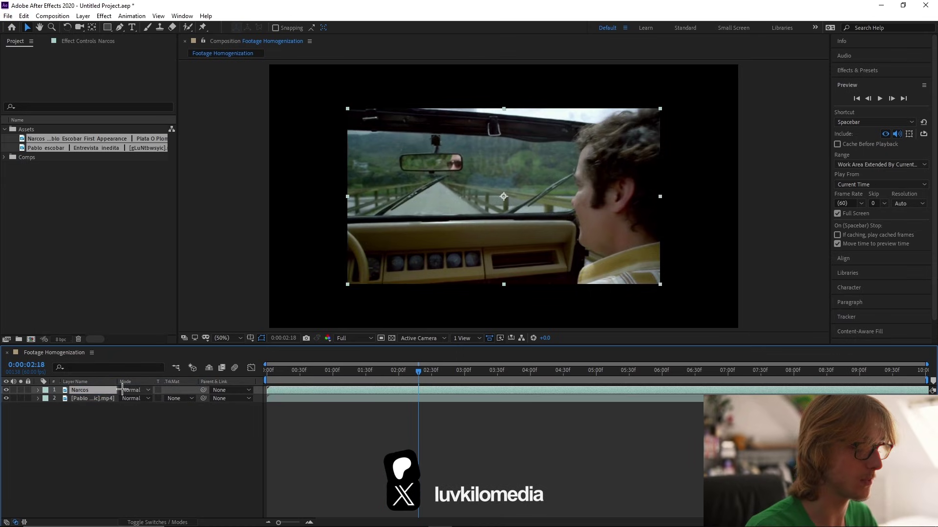
right_click(102, 399)
click(117, 396)
text(P)
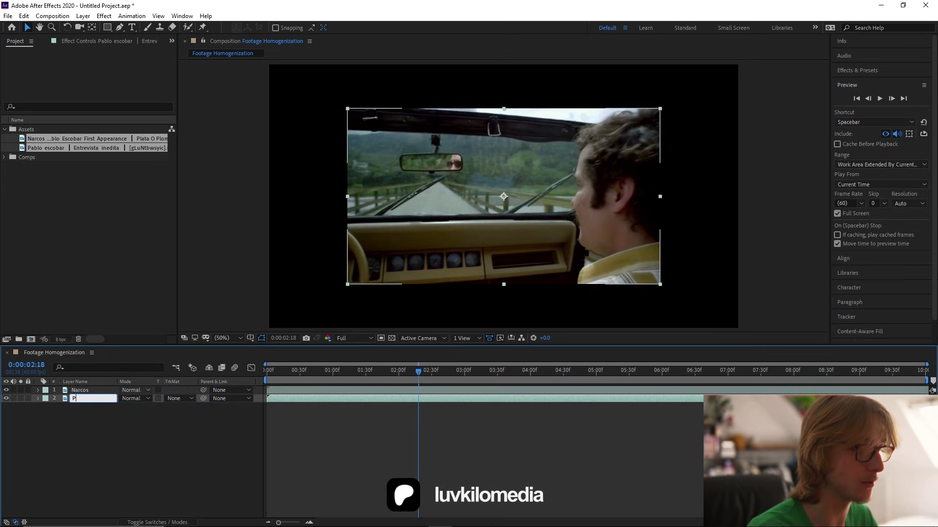
text(ablo Esco)
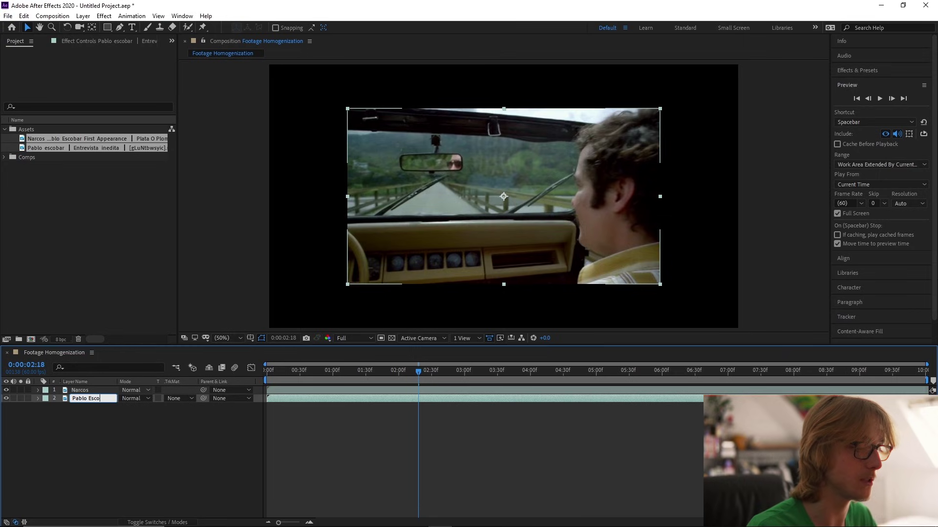
text(bar)
key(Return)
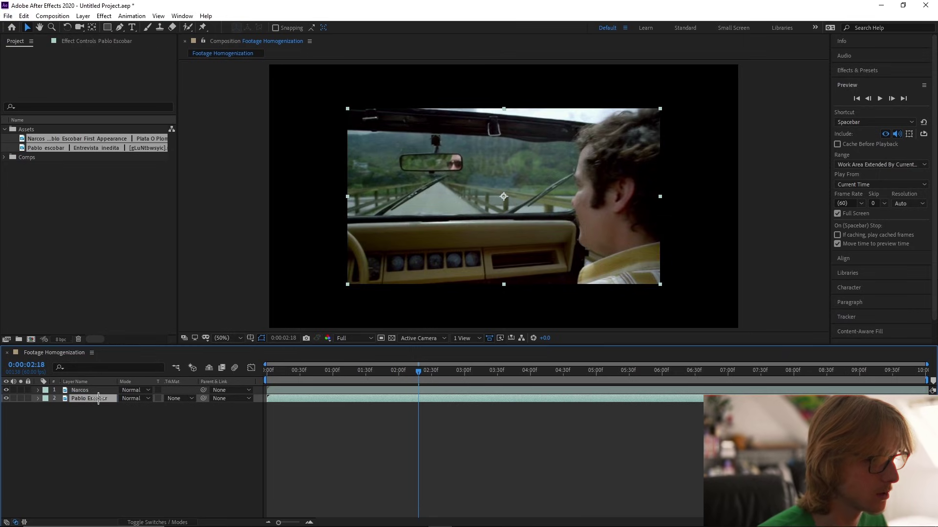
Move the Pablo Escobar layer above Narcos and slide it far earlier in time to reach another part of its footage.
drag(98, 399, 99, 389)
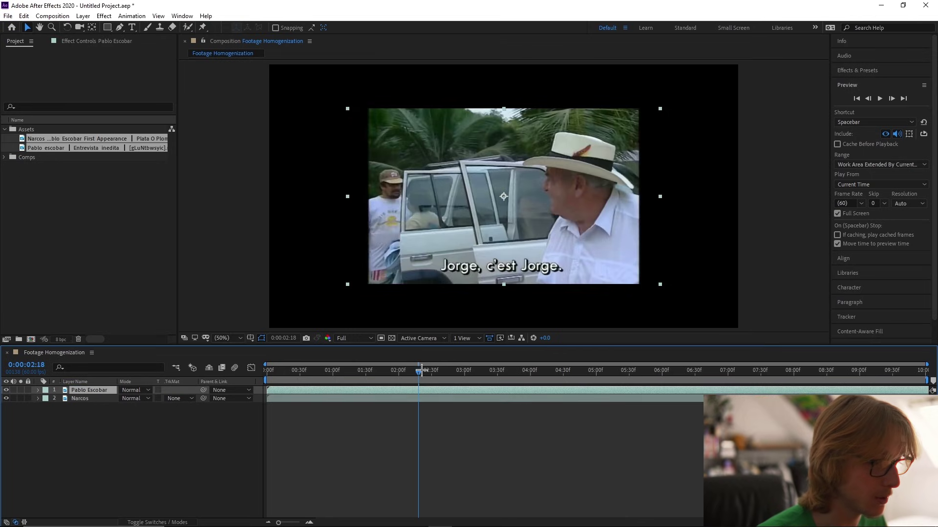
drag(916, 390, 140, 408)
drag(895, 390, 172, 406)
drag(909, 392, 68, 416)
Split the Pablo Escobar layer at the start of the composition and delete the part before it.
drag(304, 373, 259, 375)
drag(526, 392, 260, 396)
key(ctrl+shift+d)
click(259, 397)
key(Delete)
Split the Pablo Escobar layer at about 0:00:01:57 and delete the remainder after the cut.
drag(337, 375, 152, 374)
click(394, 390)
key(ctrl+shift+d)
key(Delete)
Rename the Pablo Escobar 2 layer as Pablo Escobar.
right_click(115, 390)
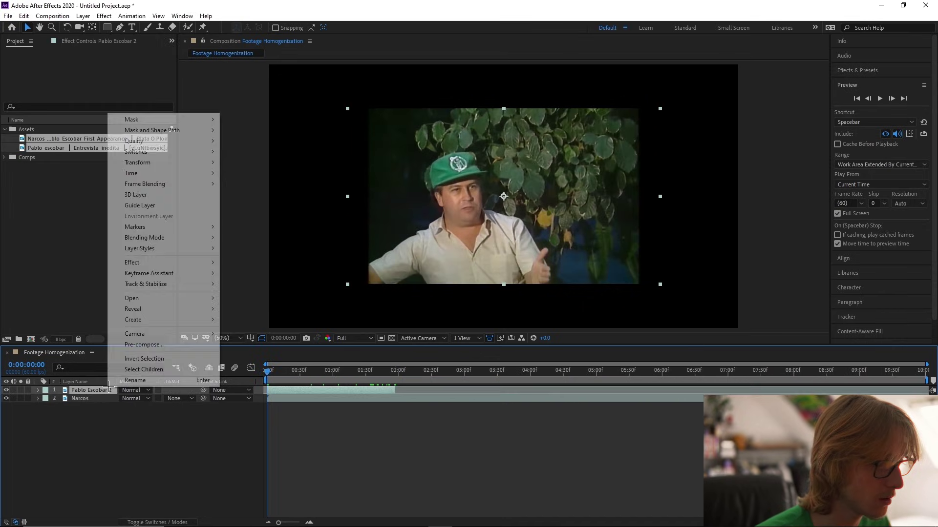
click(128, 383)
key(Right)
key(BackSpace)
key(BackSpace)
key(Return)
Move the Narcos layer above Pablo Escobar and trim it to a short clip starting at 0:00:01:57, where the Pablo Escobar clip ends.
click(397, 375)
drag(98, 398, 105, 389)
drag(393, 375, 127, 400)
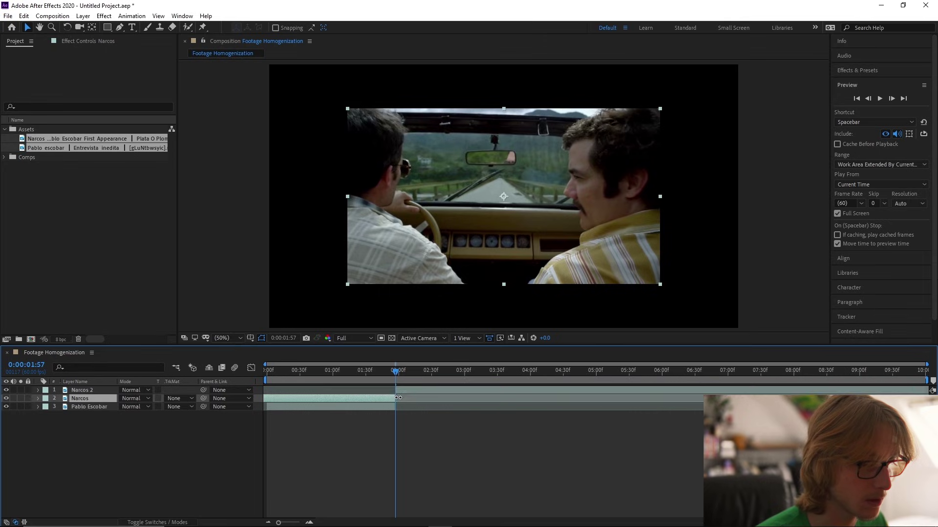
drag(395, 375, 509, 391)
click(508, 391)
key(ctrl+shift+d)
key(Delete)
Scale the Pablo Escobar layer to 176% so it fills the frame.
drag(436, 374, 306, 378)
click(322, 398)
key(s)
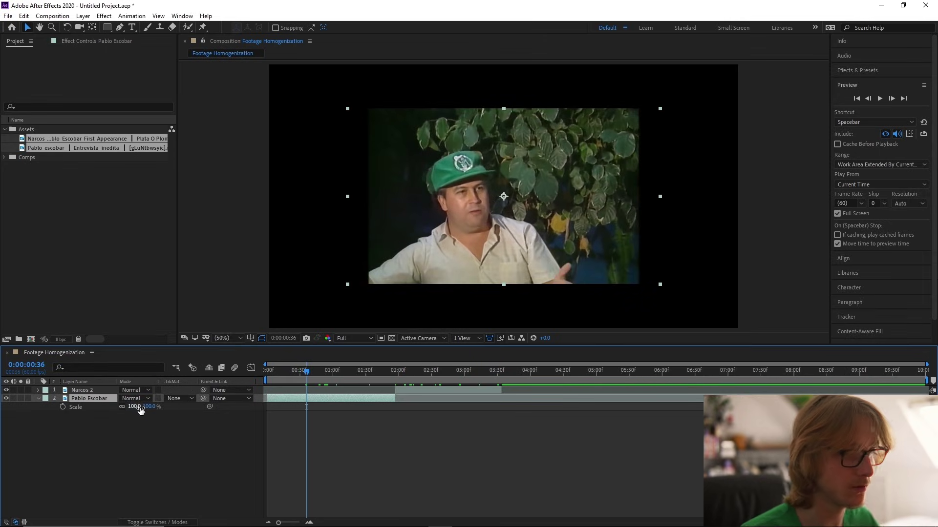
drag(140, 411, 166, 408)
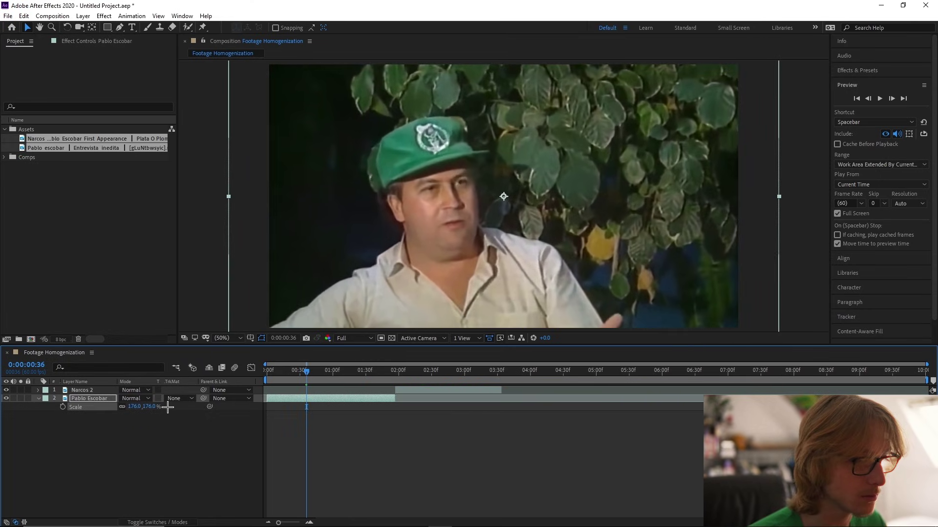
key(s)
Scale the Narcos 2 layer up until it fills the composition frame.
click(422, 372)
drag(348, 373, 414, 375)
click(424, 391)
key(s)
drag(142, 399, 102, 392)
key(s)
Save the project to the Desktop as tutorial.aep.
click(118, 431)
key(ctrl+s)
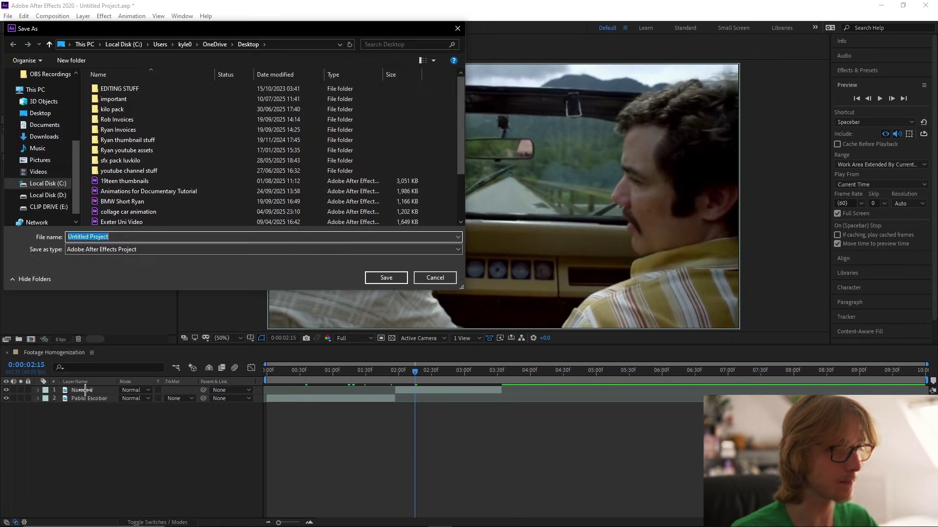
click(433, 277)
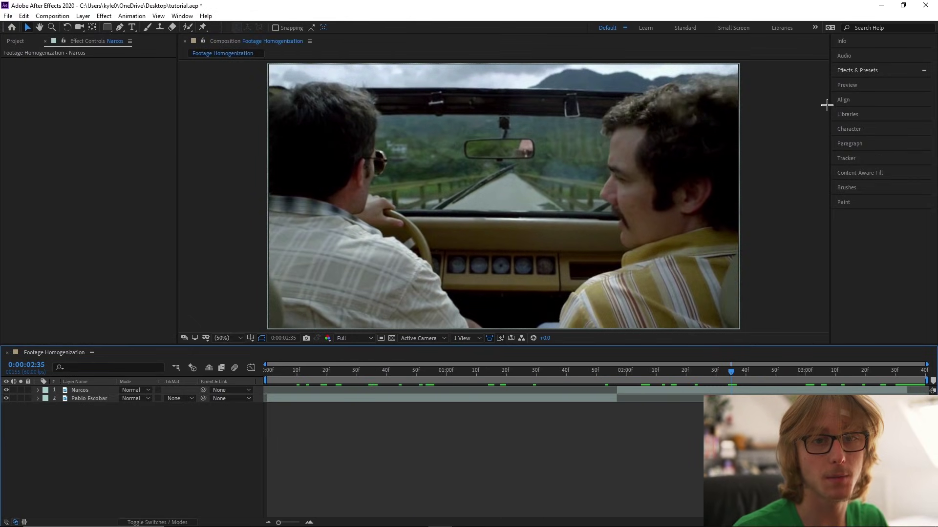
Find the Gaussian Blur effect and apply it to the Narcos layer.
click(878, 70)
click(862, 81)
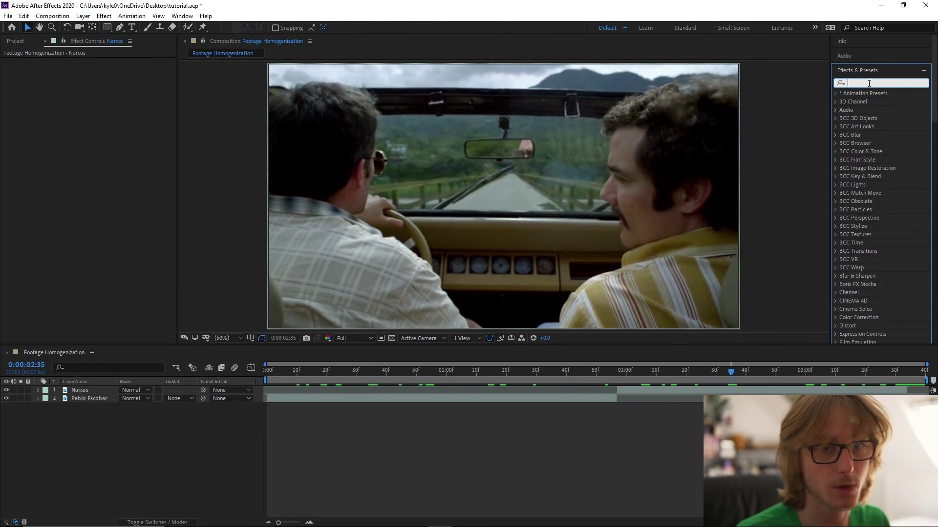
text(gau)
drag(887, 118, 675, 390)
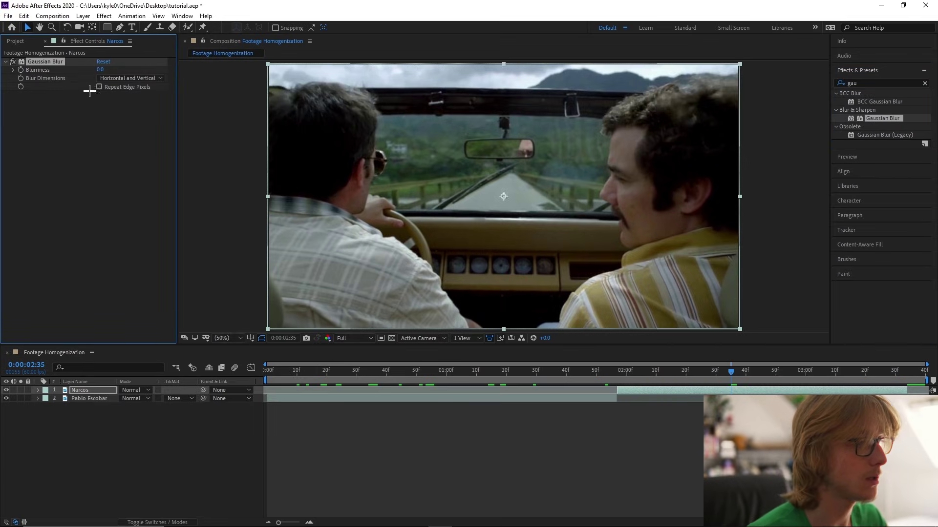
Set the Gaussian Blur's Blurriness to 5 and enable Repeat Edge Pixels.
click(102, 71)
text(5)
key(Return)
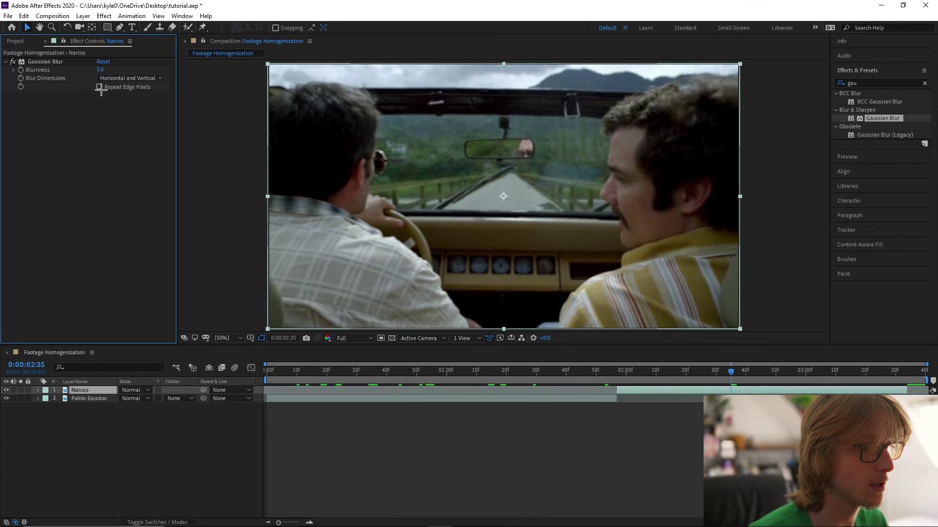
click(99, 88)
click(209, 129)
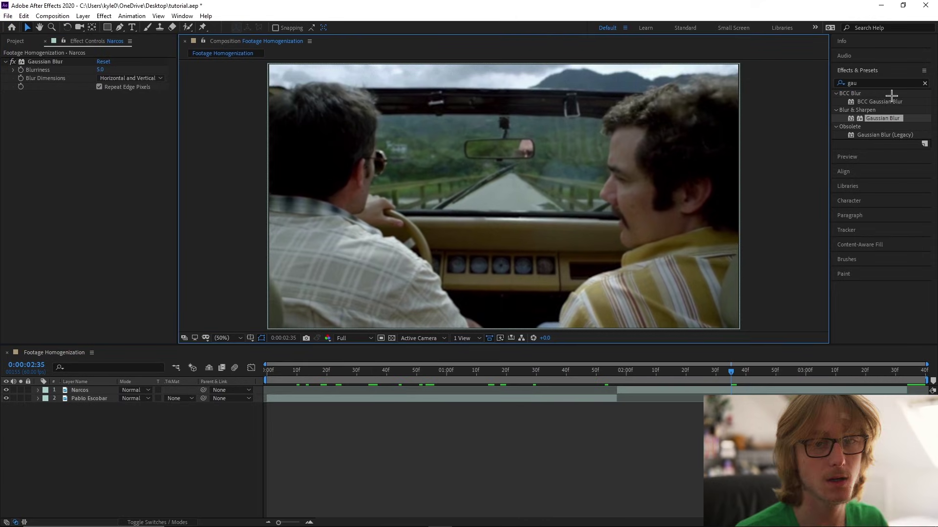
Apply the Sharpen effect from Blur & Sharpen to the Narcos layer with a Sharpen Amount of 200.
click(834, 84)
text(sharpen)
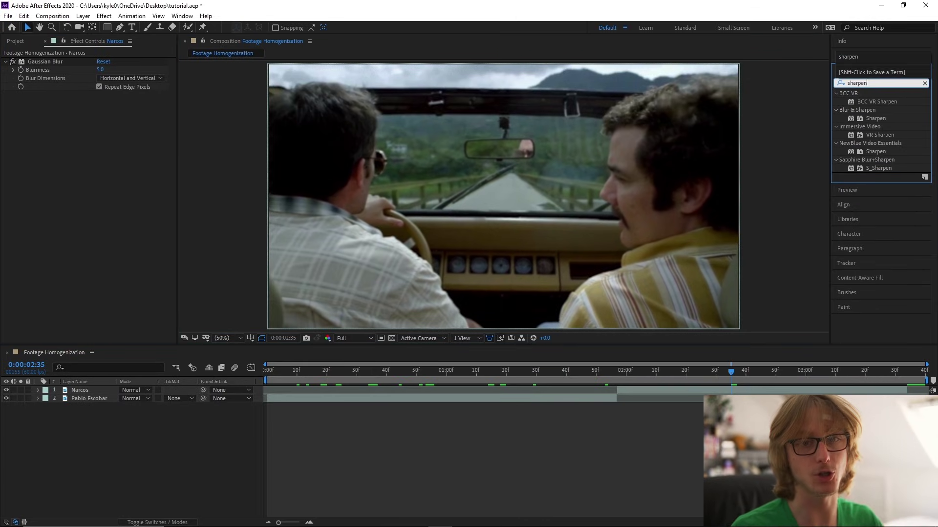
drag(875, 118, 101, 107)
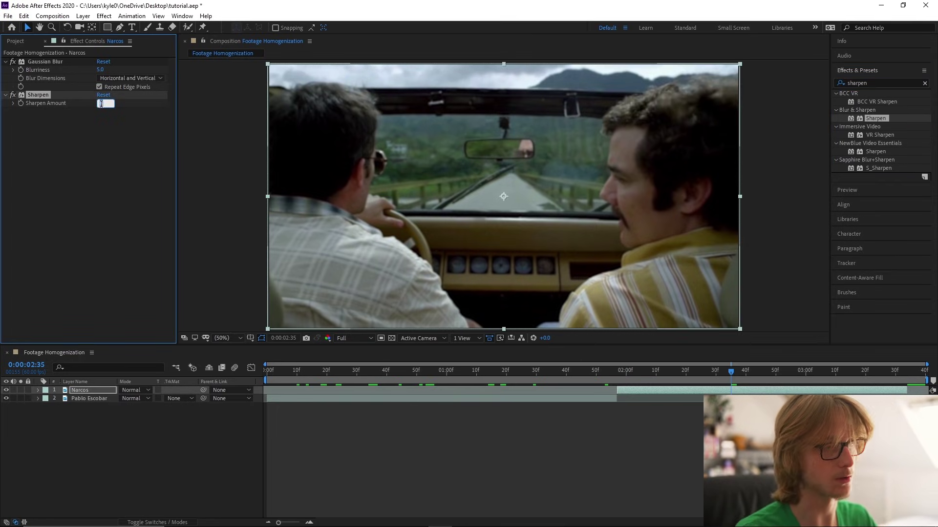
key(Return)
Try a Sharpen Amount of 250 on the Narcos layer and undo it.
click(101, 103)
text(250)
key(Return)
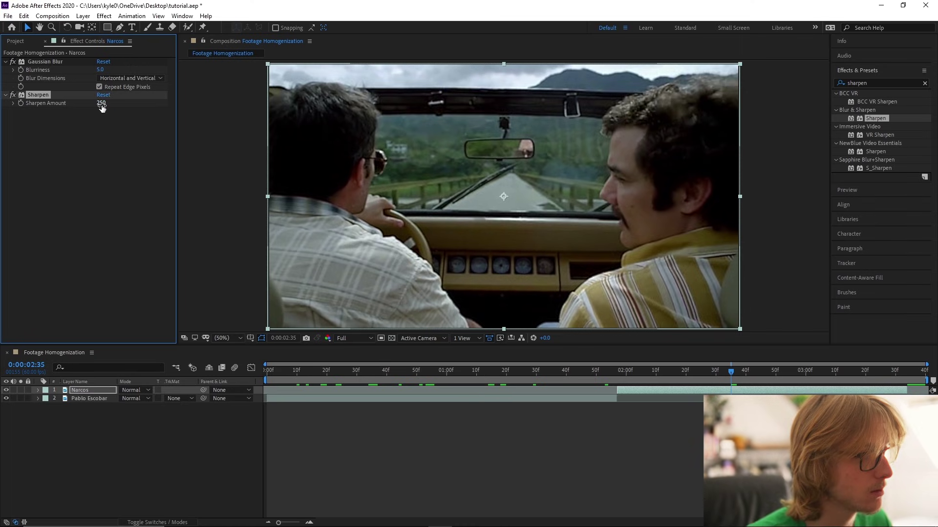
key(ctrl+z)
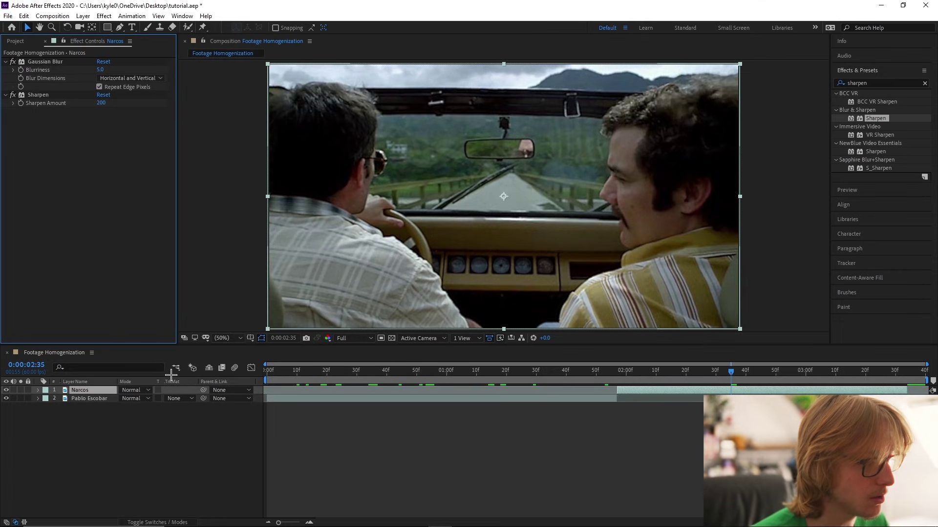
Toggle the Narcos layer's effects off and on and inspect the blurred and sharpened footage up close.
click(157, 523)
click(142, 390)
click(143, 390)
click(142, 390)
click(143, 390)
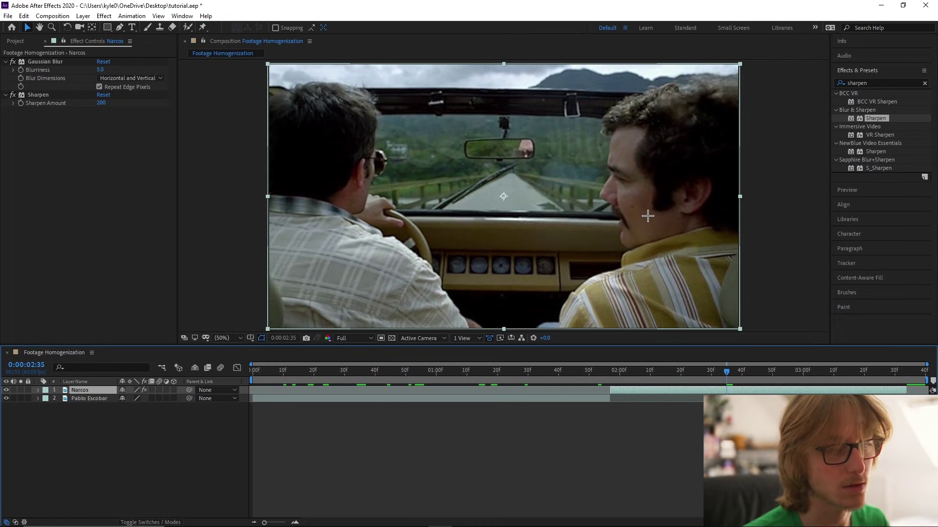
scroll(581, 197, up, 3)
scroll(570, 194, down, 1)
drag(520, 185, 520, 185)
key(period)
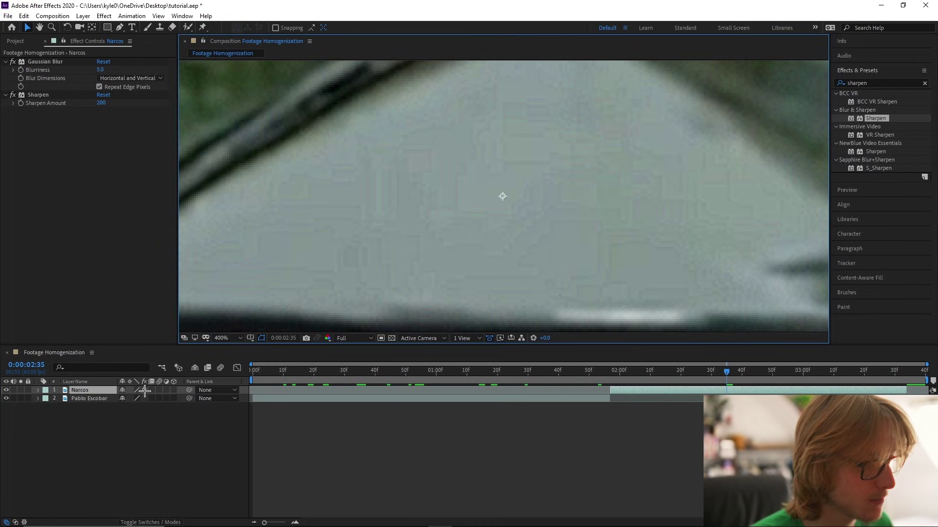
click(234, 338)
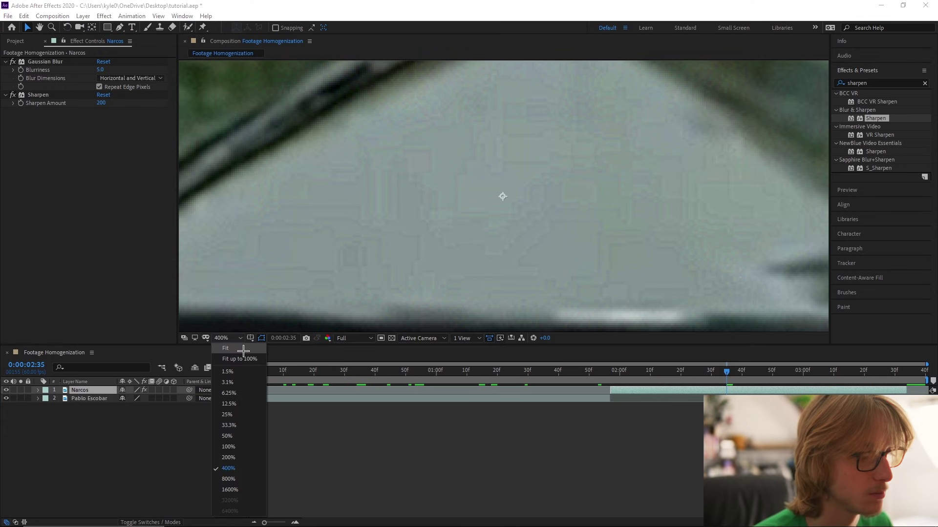
click(243, 350)
click(682, 468)
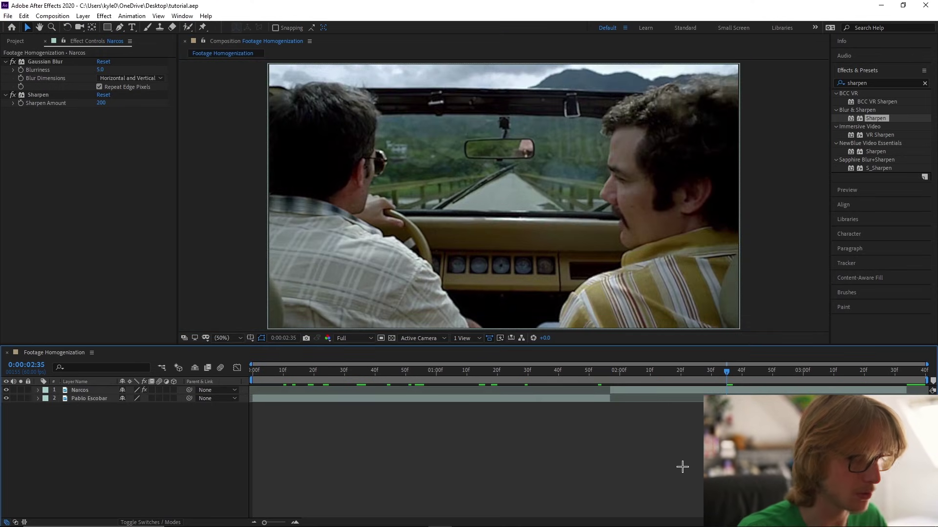
Add an adjustment layer above the clips and rename it FX.
key(ctrl+alt+y)
right_click(113, 391)
click(139, 385)
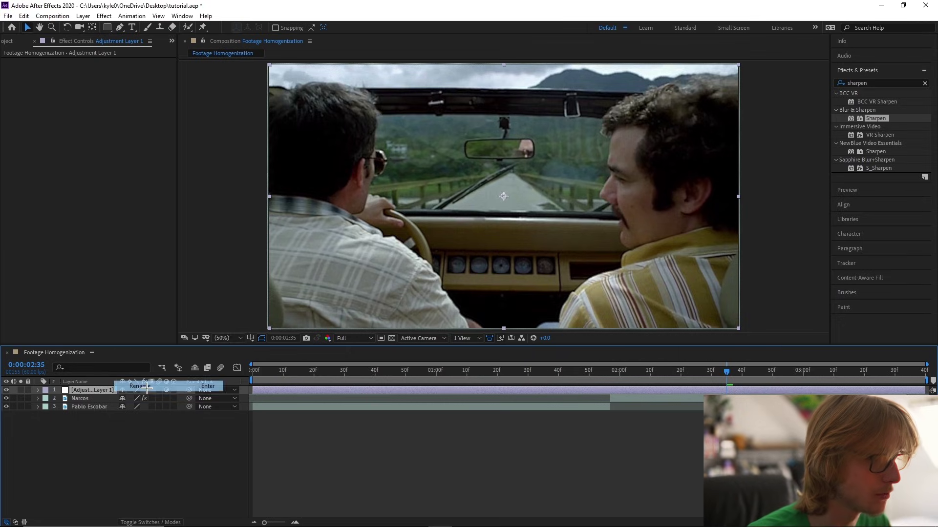
text(FX)
click(133, 451)
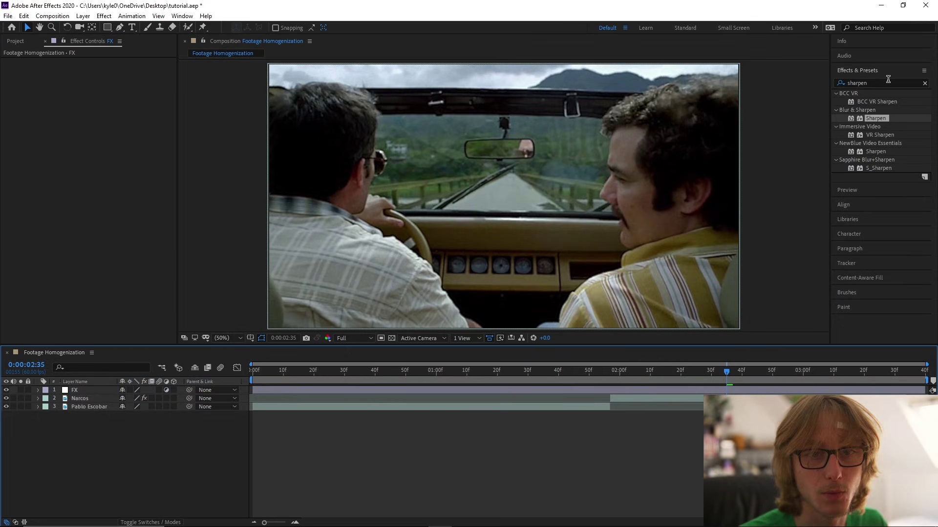
Find the Venetian Blinds transition effect and apply it to the FX adjustment layer.
click(842, 84)
text(venetia)
drag(903, 136, 104, 389)
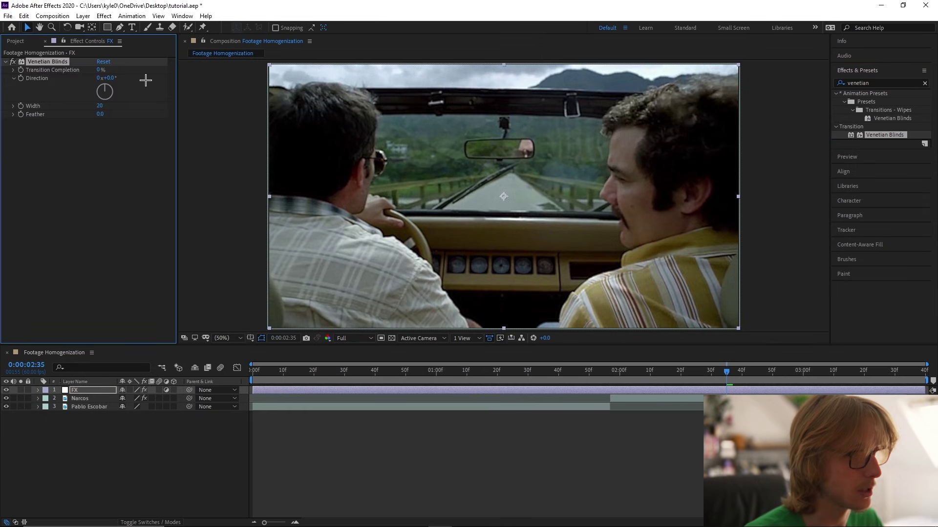
Set the Venetian Blinds' Transition Completion to 10%, Direction to 90° and Width to 10.
click(99, 71)
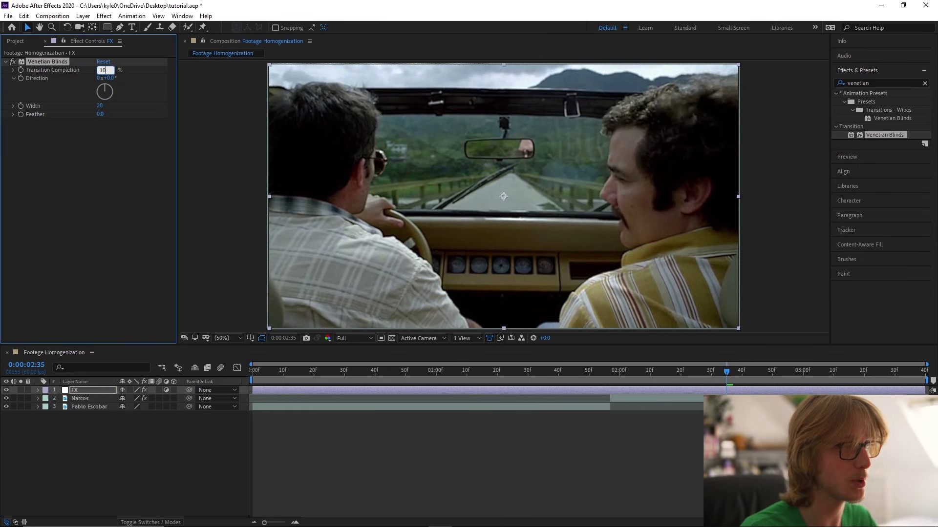
key(Tab)
text(90)
key(Return)
click(98, 107)
text(10)
key(Return)
Apply the CC Lens distortion effect to the FX layer and set its Size to 500.
click(847, 83)
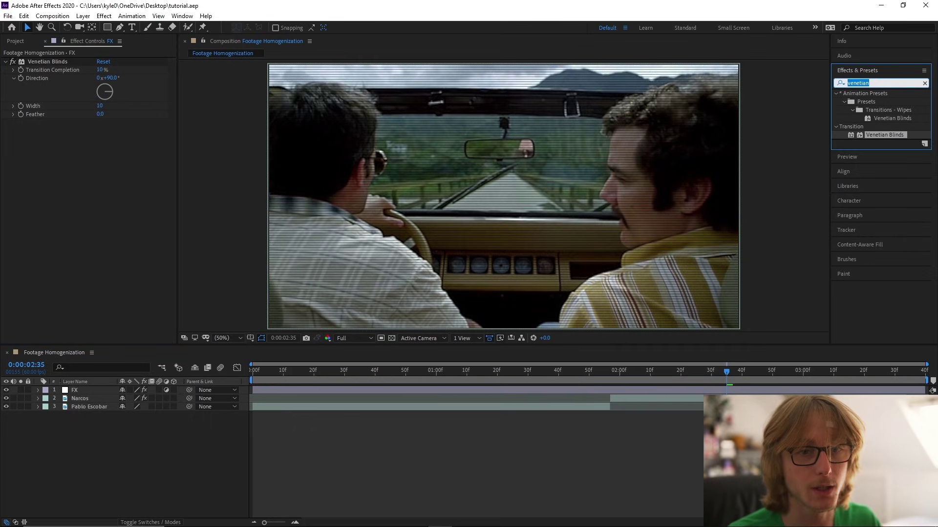
text(cc lens)
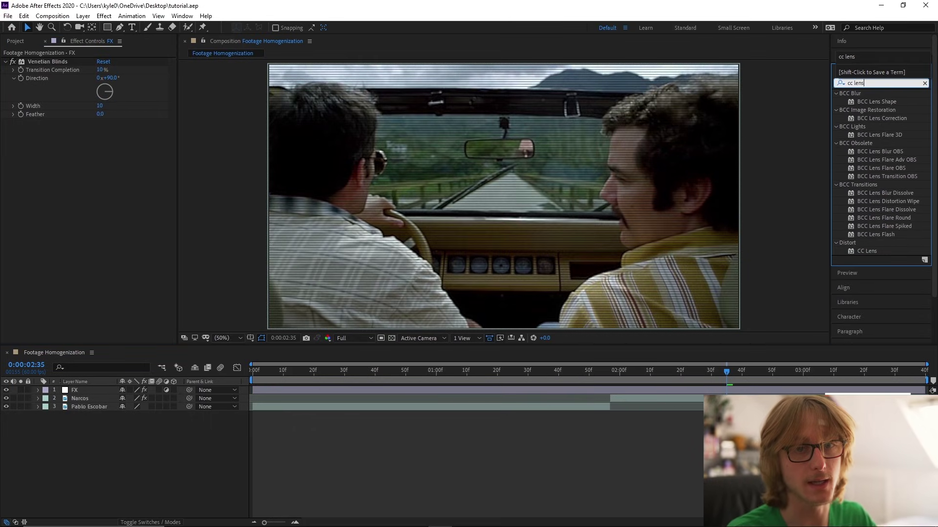
drag(865, 251, 106, 185)
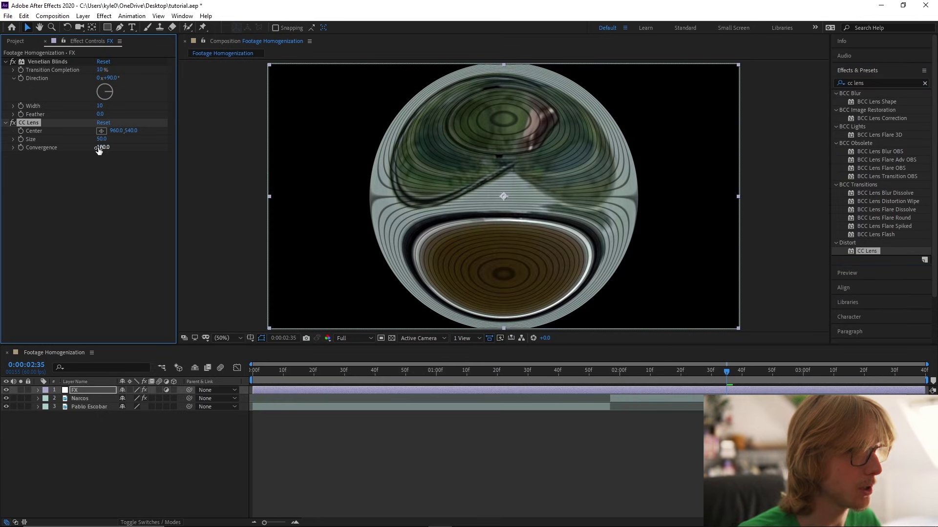
click(100, 140)
text(5)
key(Return)
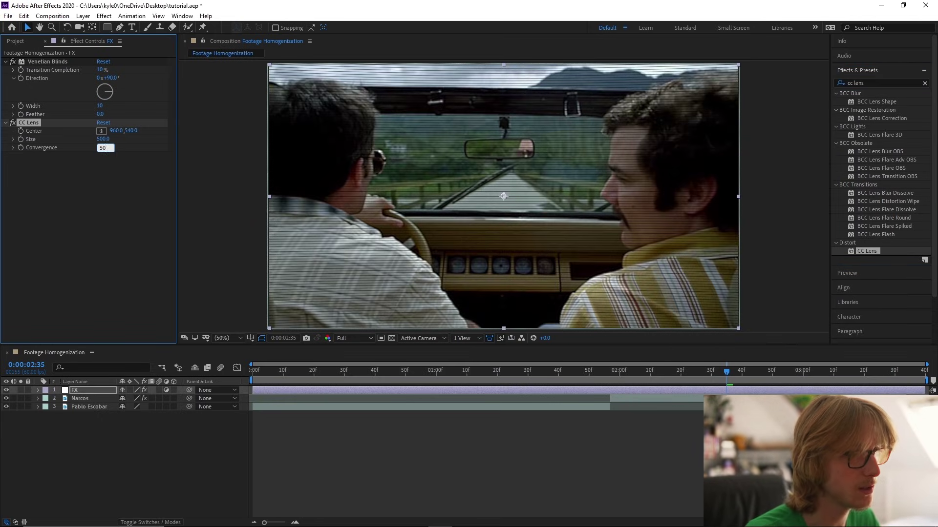
Set the CC Lens Convergence to 50 and apply the Quick Chromatic Aberration 3 effect to the FX layer.
key(Return)
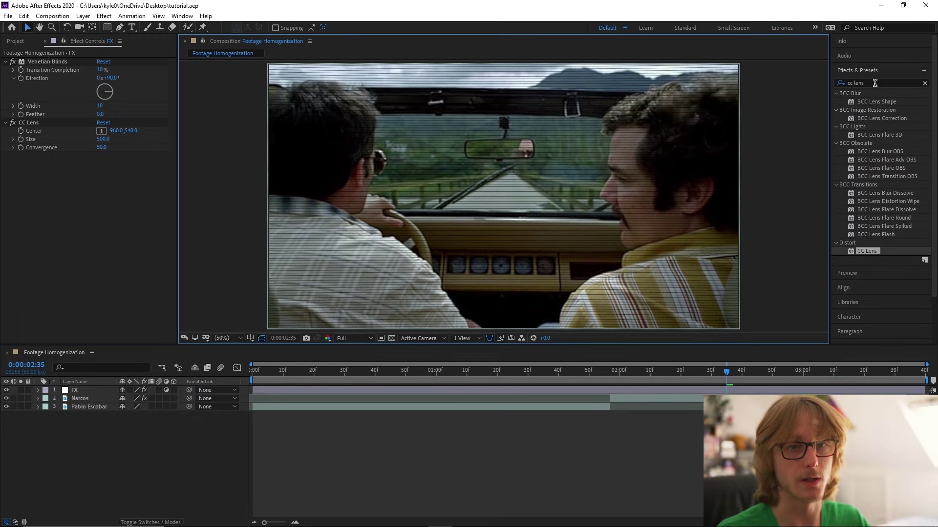
click(873, 83)
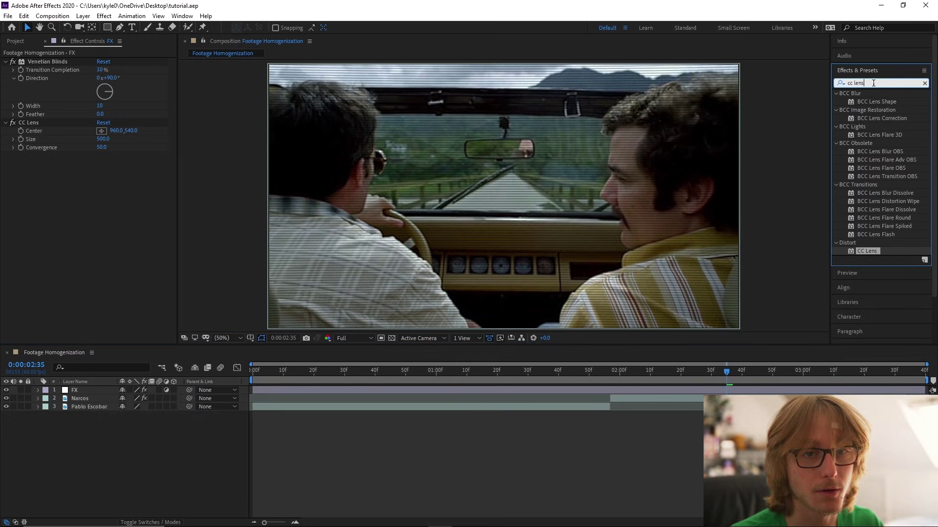
text(chromatic)
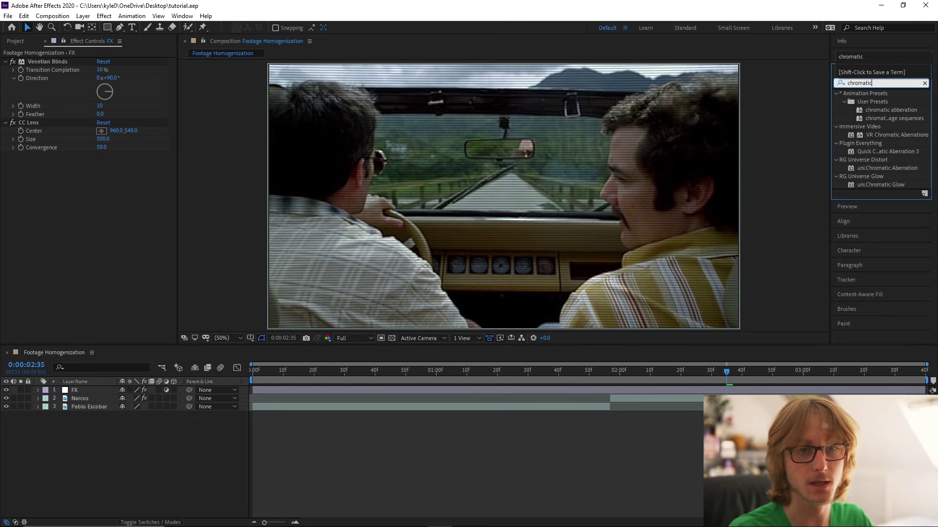
click(857, 153)
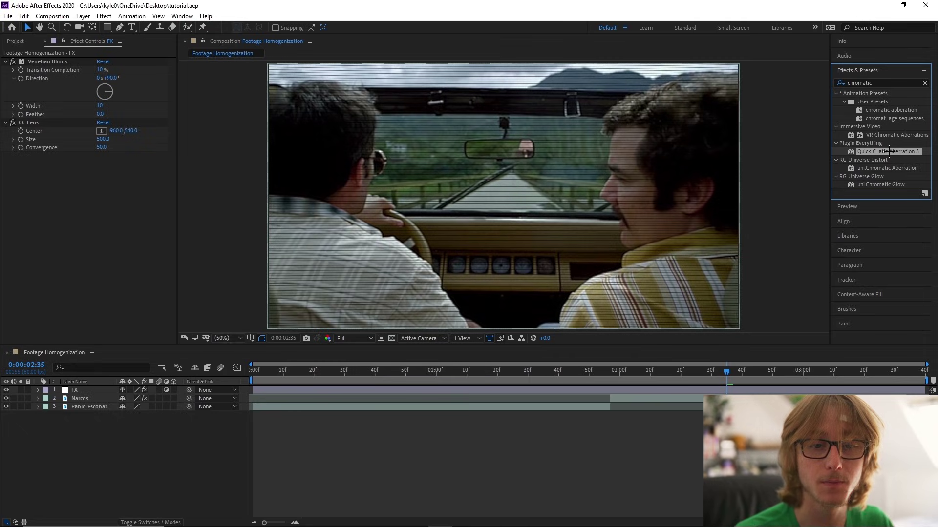
drag(875, 151, 122, 238)
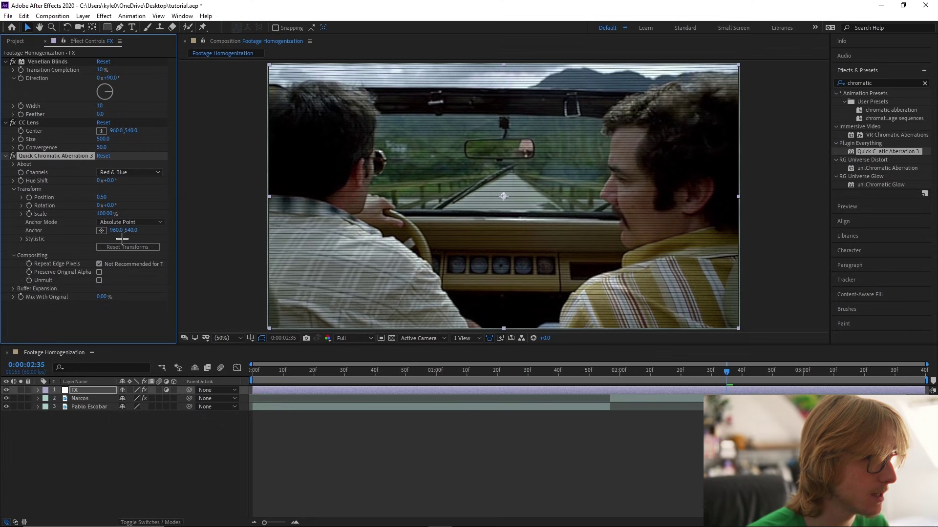
Set the chromatic aberration's Position to 1.5, save the project and inspect the colour fringing up close.
click(101, 196)
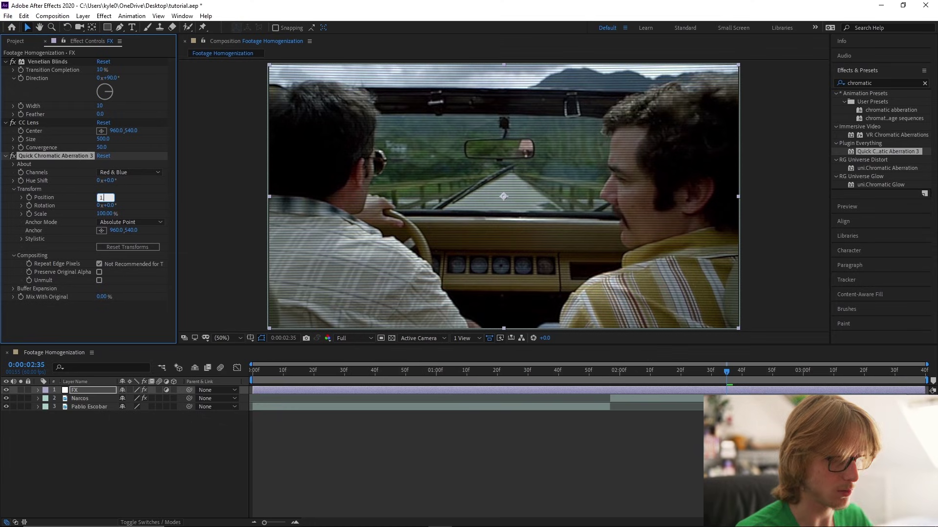
key(Return)
key(ctrl+s)
scroll(675, 194, up, 2)
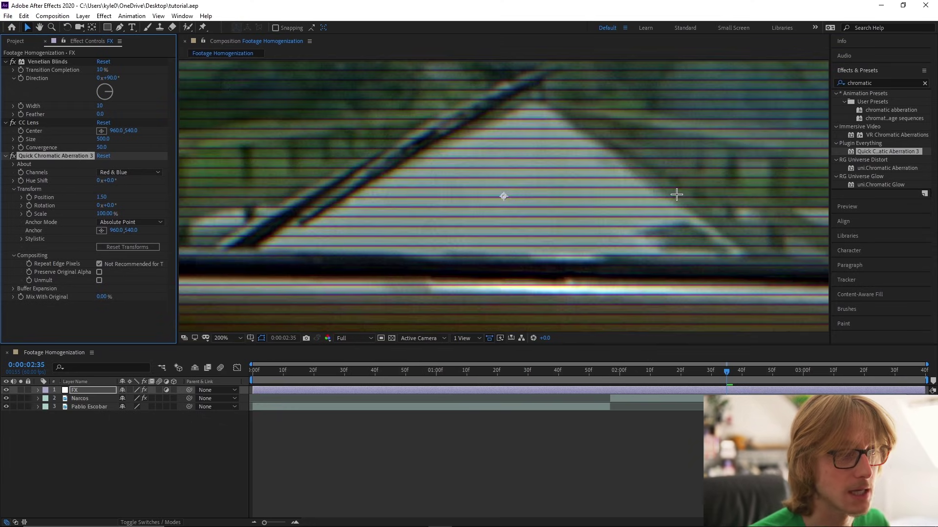
drag(675, 195, 369, 210)
drag(566, 213, 443, 221)
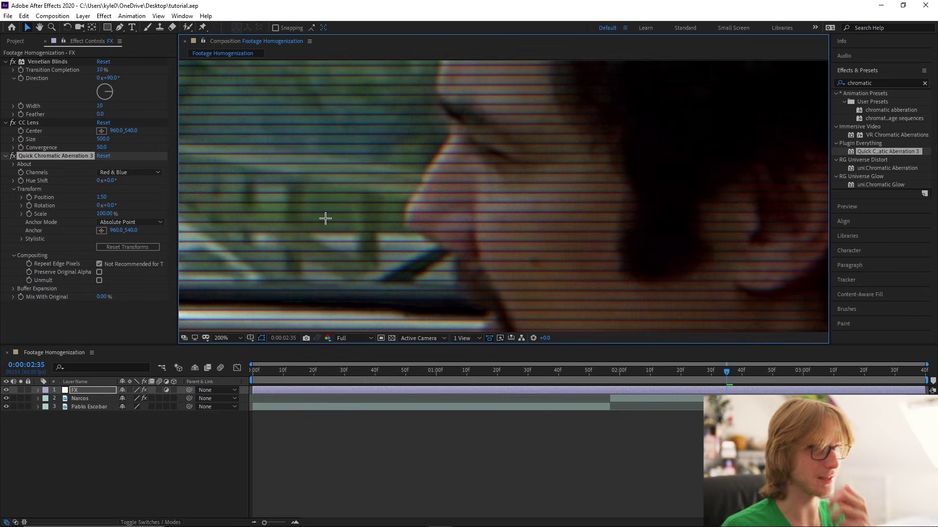
key(shift+slash)
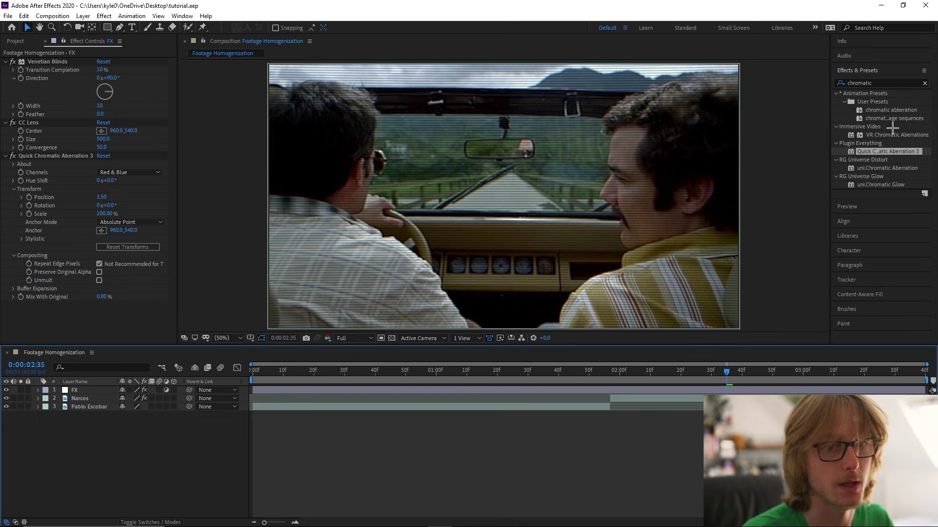
Find the Brightness & Contrast effect and apply it to the FX layer below the chromatic aberration.
click(888, 83)
text(brightness)
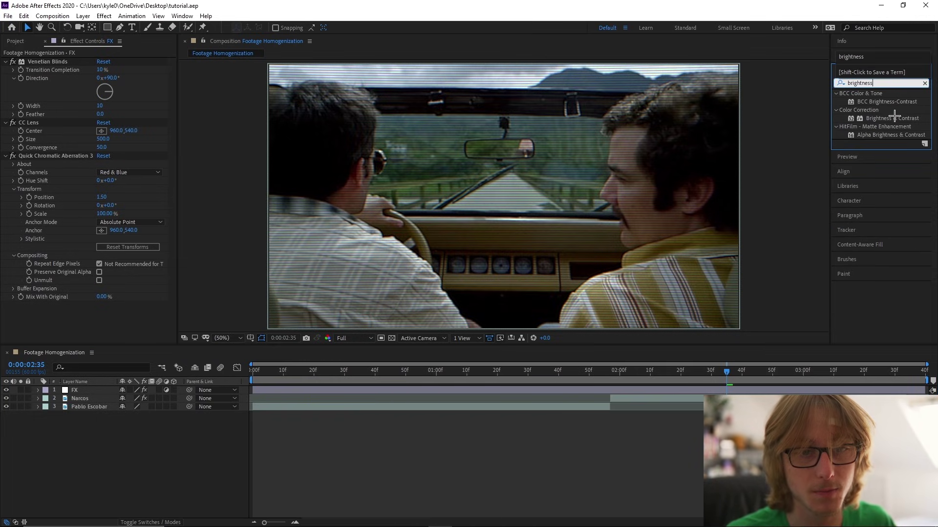
drag(884, 119, 83, 326)
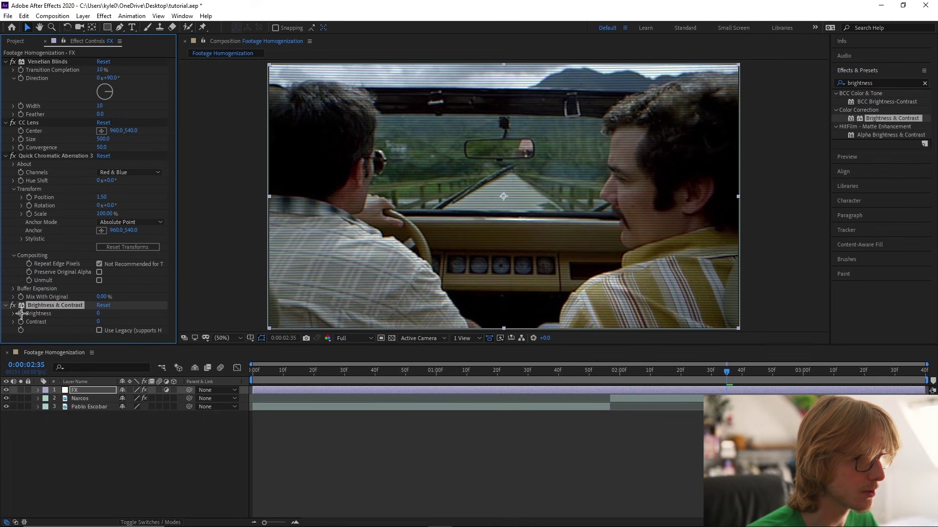
Add the expression wiggle(222,45) to the Brightness property and collapse the FX layer's properties.
alt+click(21, 313)
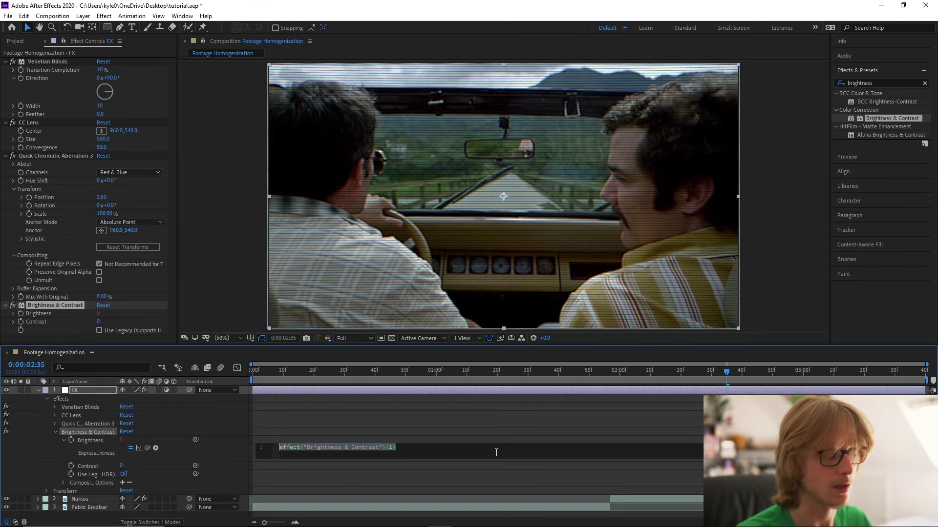
text(wiggle)
key(Return)
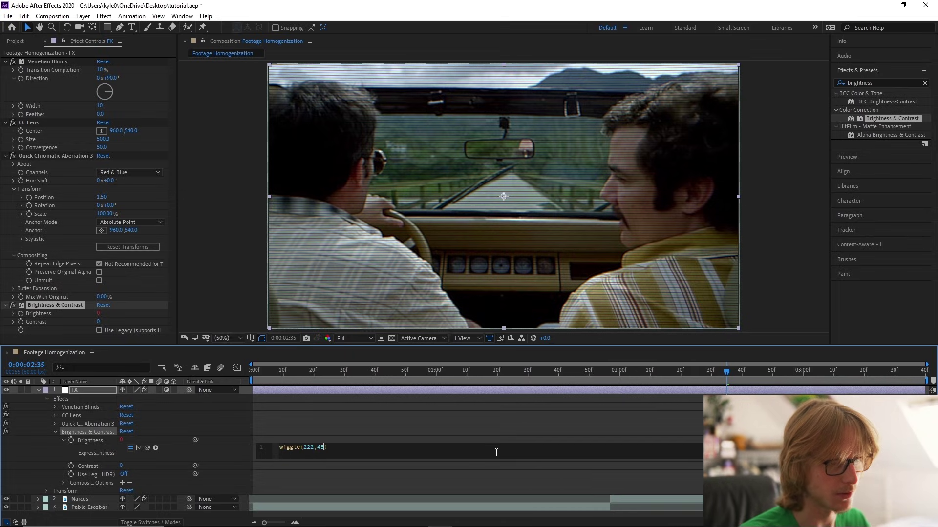
click(508, 424)
click(723, 390)
key(u)
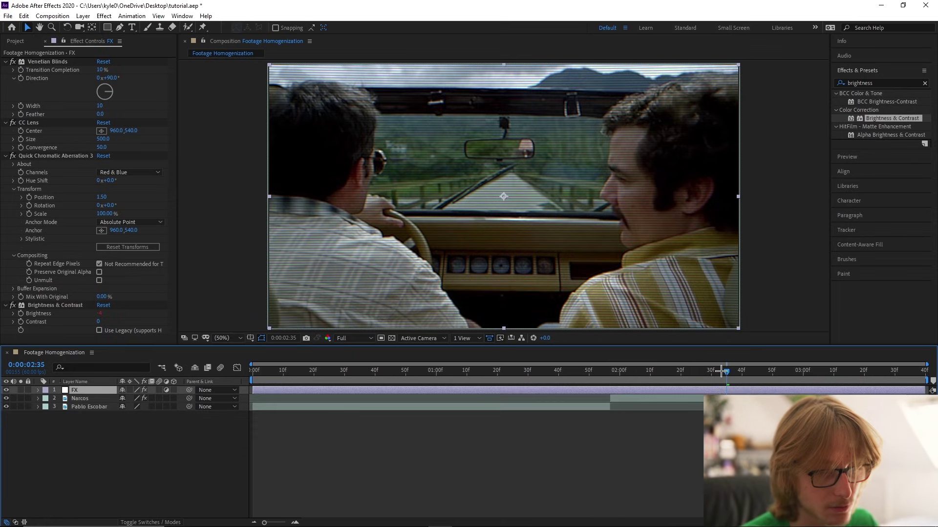
Preview the brightness flicker from the start of the Narcos clip and save the project.
drag(722, 372, 654, 377)
key(space)
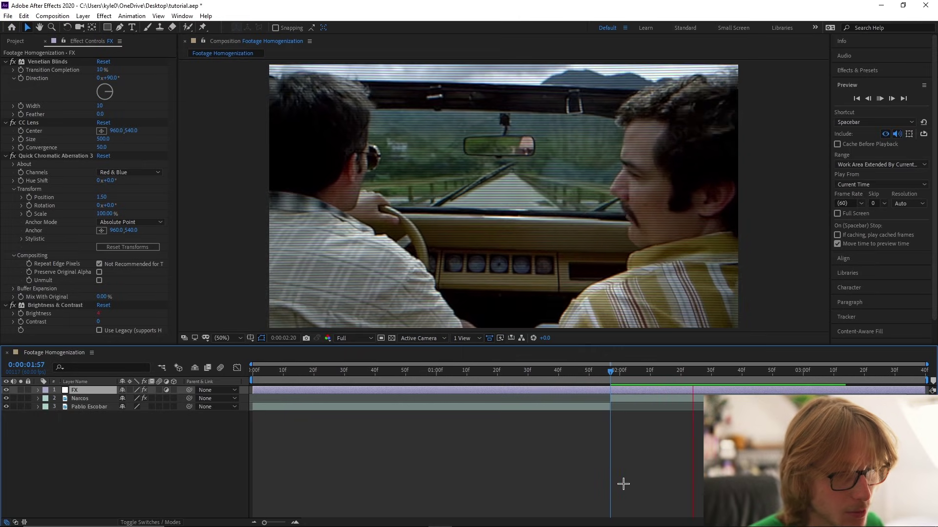
key(ctrl+s)
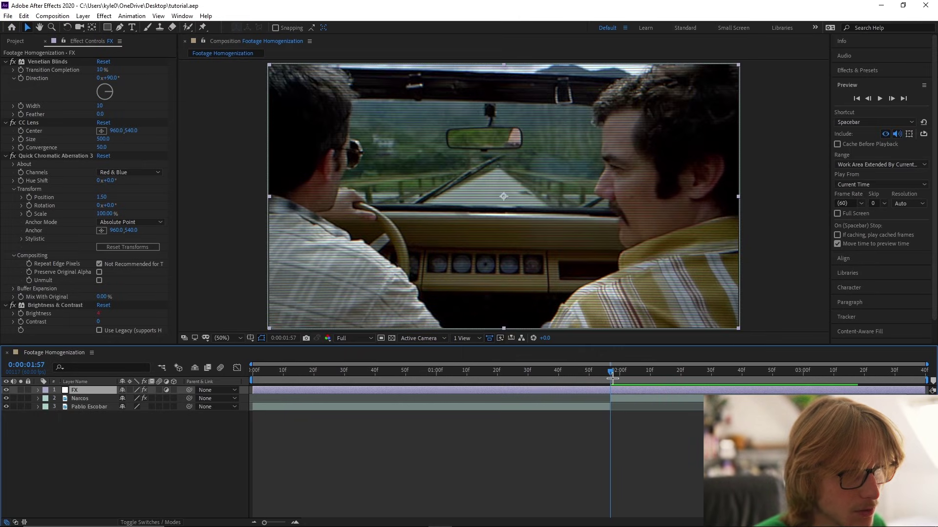
Add a second adjustment layer above the FX layer and rename it FPS.
click(264, 461)
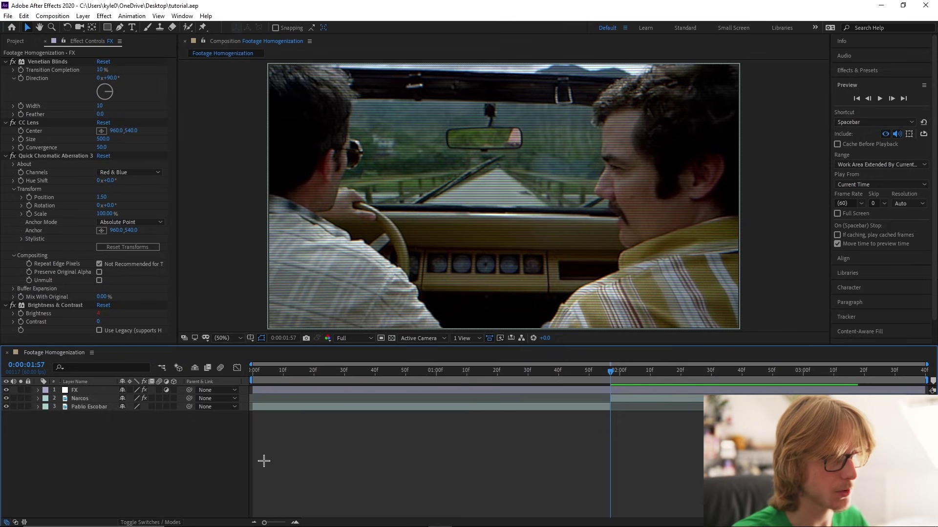
key(ctrl+alt+y)
right_click(93, 390)
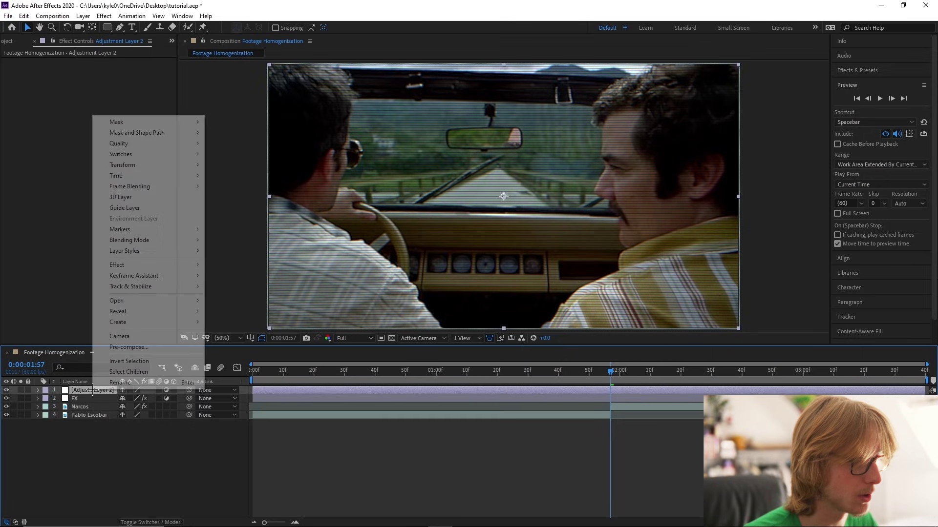
click(117, 382)
text(FS)
text(S)
key(Return)
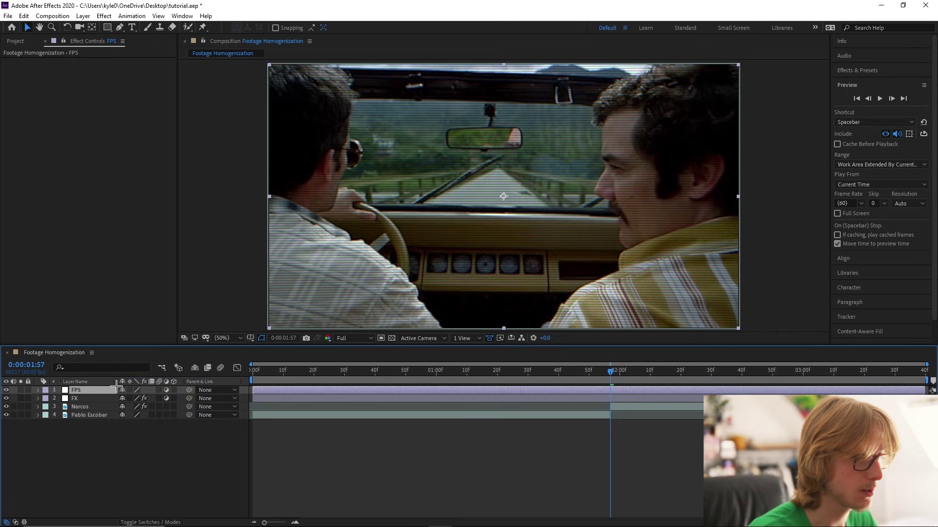
Apply the Posterize Time effect to the FPS layer and set its Frame Rate to 15.
click(878, 73)
click(850, 84)
text(post)
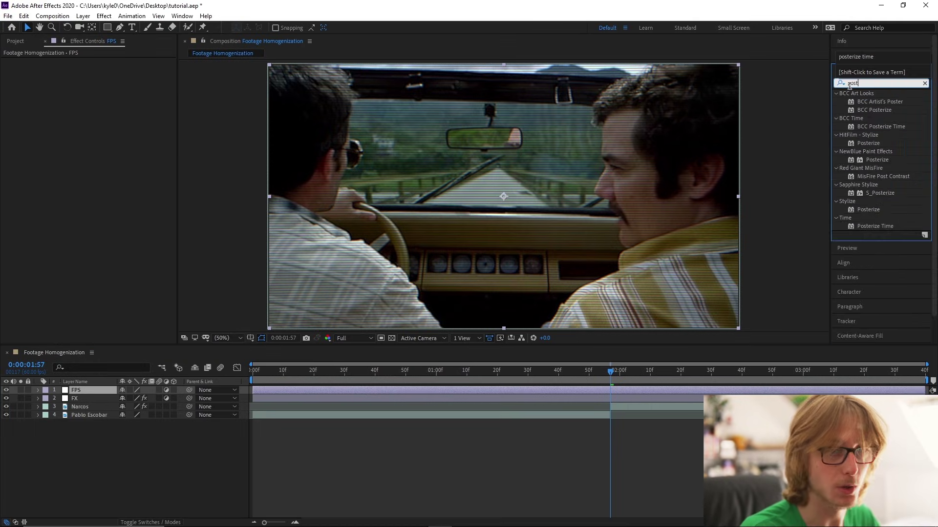
text(erize time)
drag(886, 119, 92, 392)
click(102, 70)
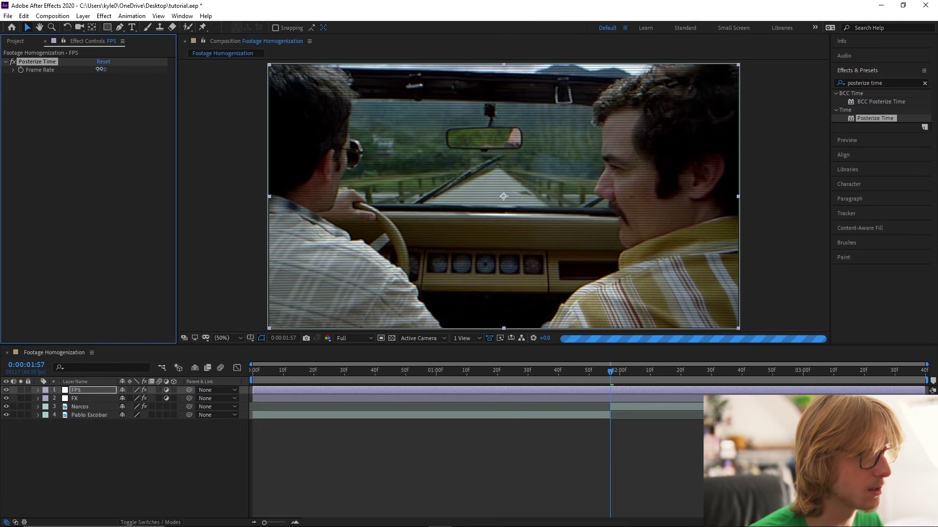
text(15)
click(204, 104)
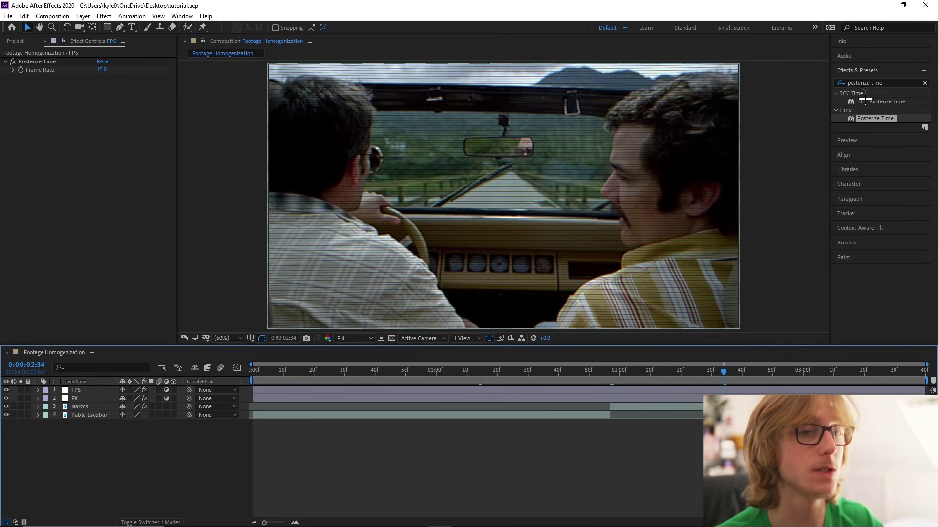
Apply the Curves effect to the FX layer and slightly raise the midtones of its RGB curve.
click(842, 84)
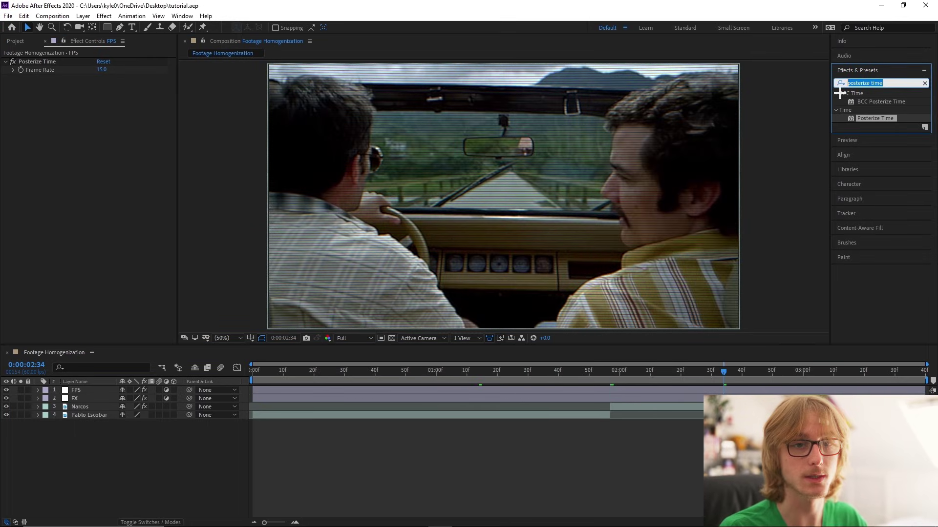
text(curves)
drag(876, 135, 82, 399)
drag(78, 250, 77, 247)
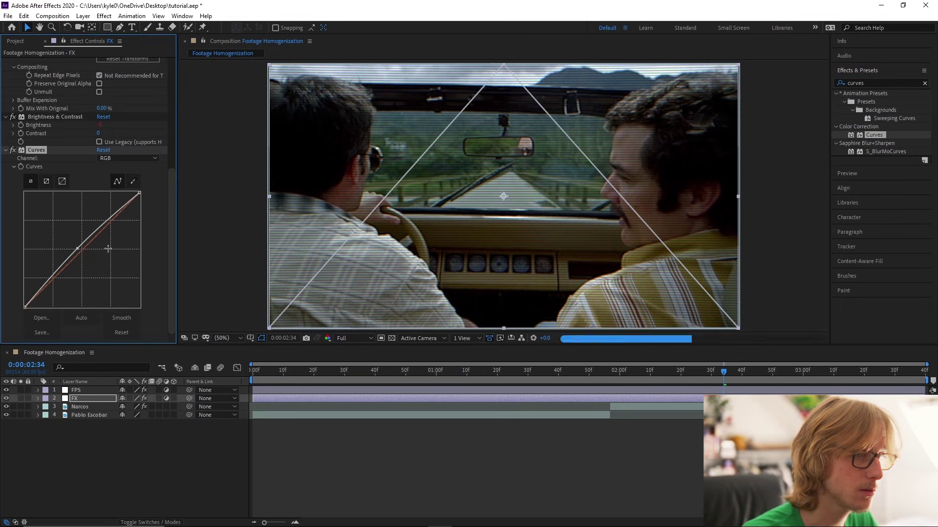
Compare the picture with Curves off and on, save the project and view the first clip at 0:00:01:12.
click(13, 151)
click(13, 151)
click(13, 150)
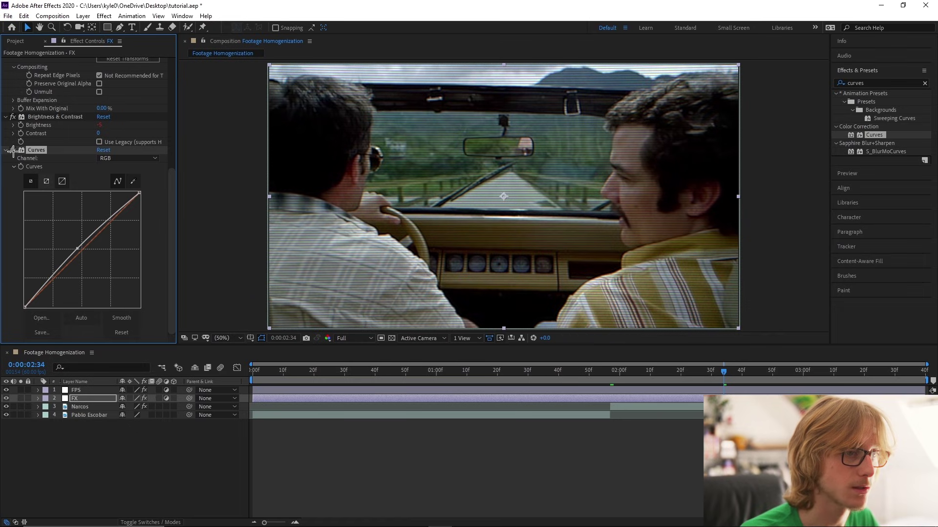
click(13, 151)
click(494, 469)
key(ctrl+s)
click(473, 379)
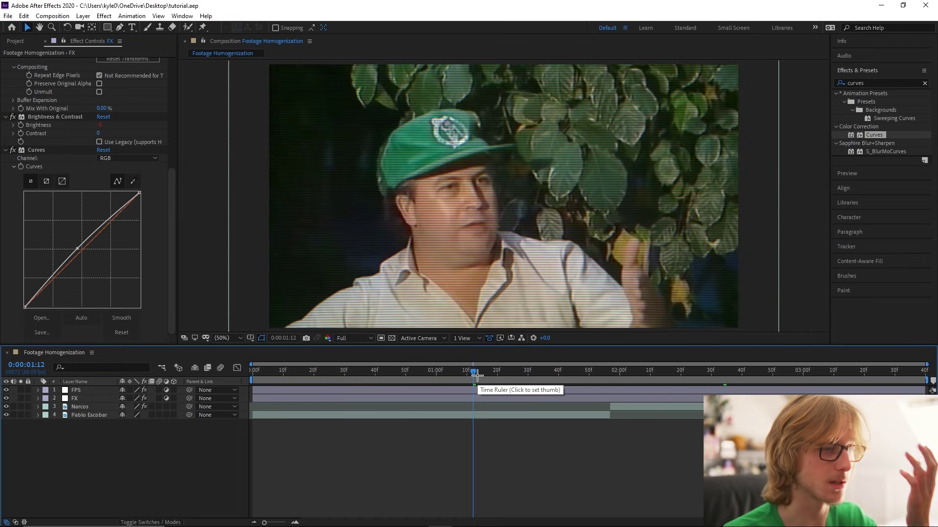
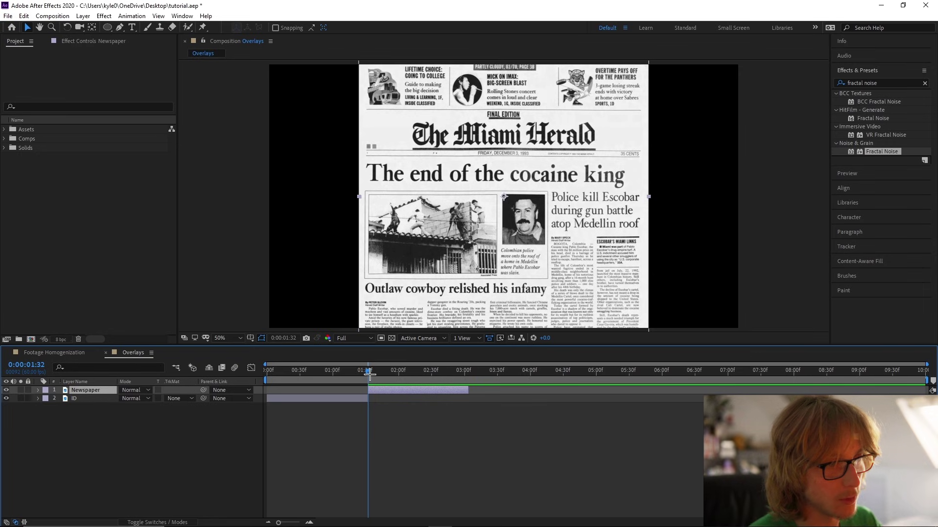
End the work area where the Newspaper layer ends, then scale up the ID layer slightly and shift it upward to fill the frame.
drag(369, 374, 276, 375)
key(n)
click(294, 399)
key(s)
drag(129, 406, 140, 404)
key(s)
drag(683, 229, 682, 219)
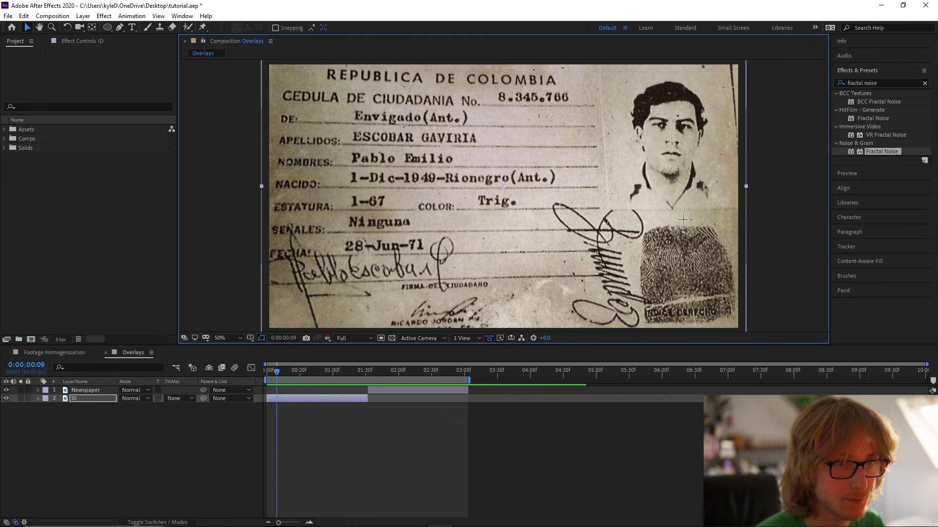
Enlarge the Newspaper layer to fill the frame and reposition it so the headline and photos are framed.
click(400, 374)
click(85, 390)
key(s)
drag(131, 398, 164, 398)
key(s)
drag(524, 213, 536, 213)
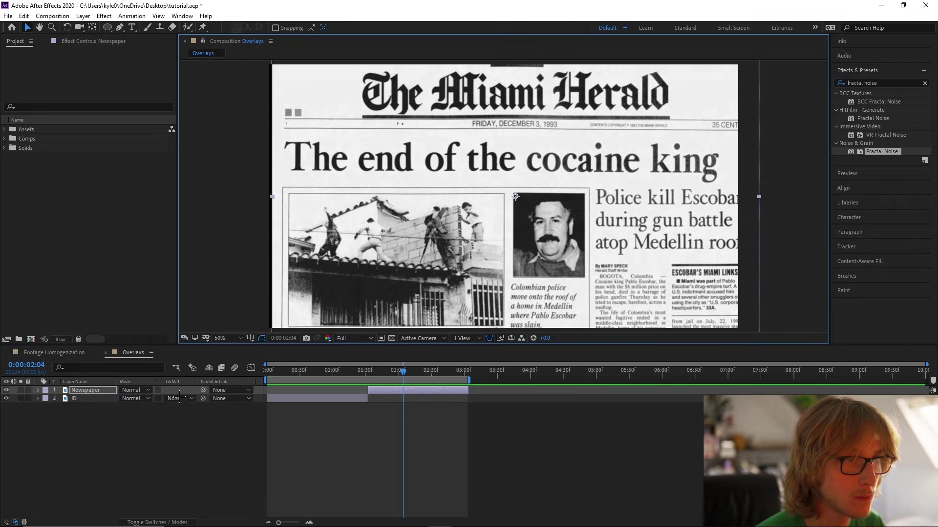
key(s)
drag(135, 398, 139, 398)
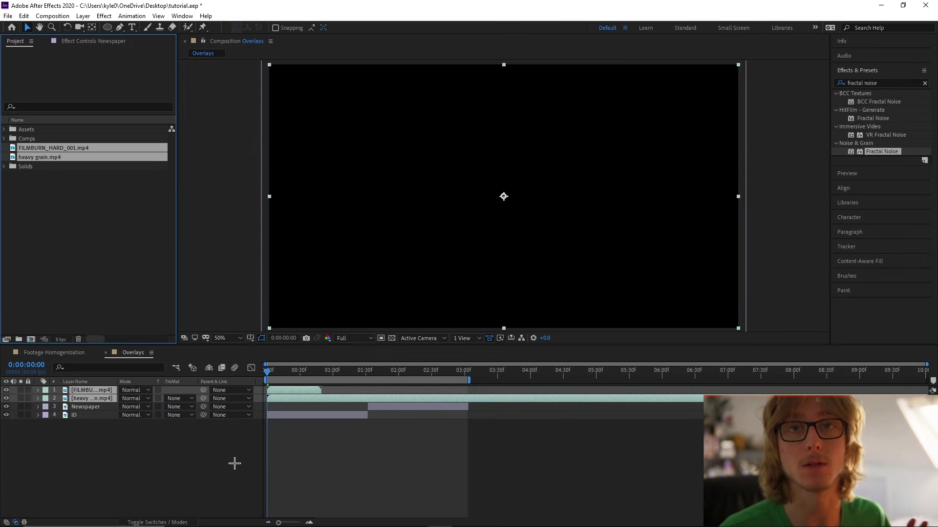
Rename the FILMBURN_HARD_001.mp4 layer as Filmburn.
click(177, 457)
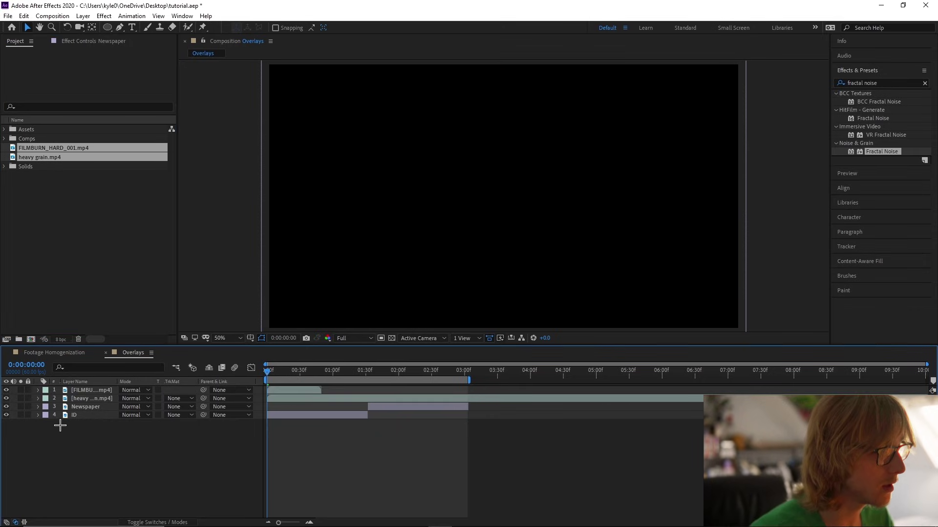
right_click(64, 394)
click(105, 390)
text(F)
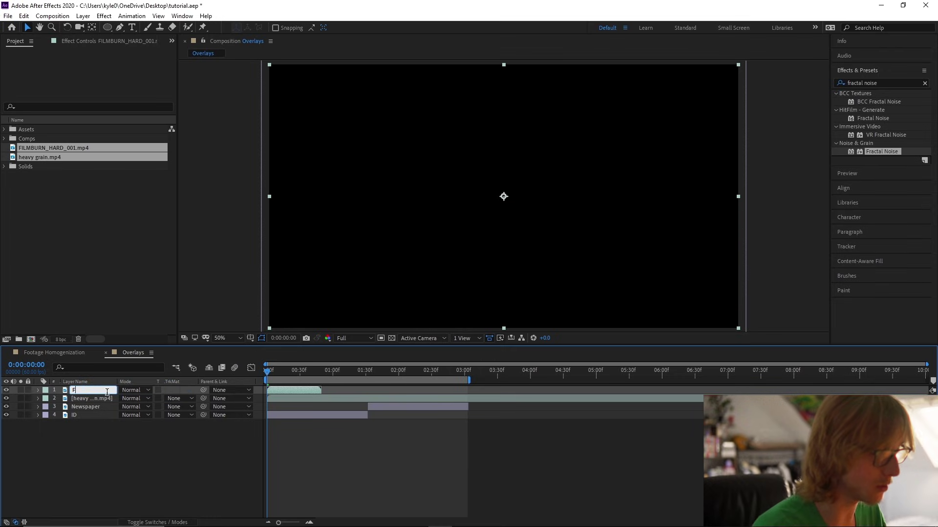
text(ilmburn)
key(Return)
Rename the heavy grain.mp4 layer as Grain and hide it.
click(87, 398)
right_click(64, 402)
click(105, 398)
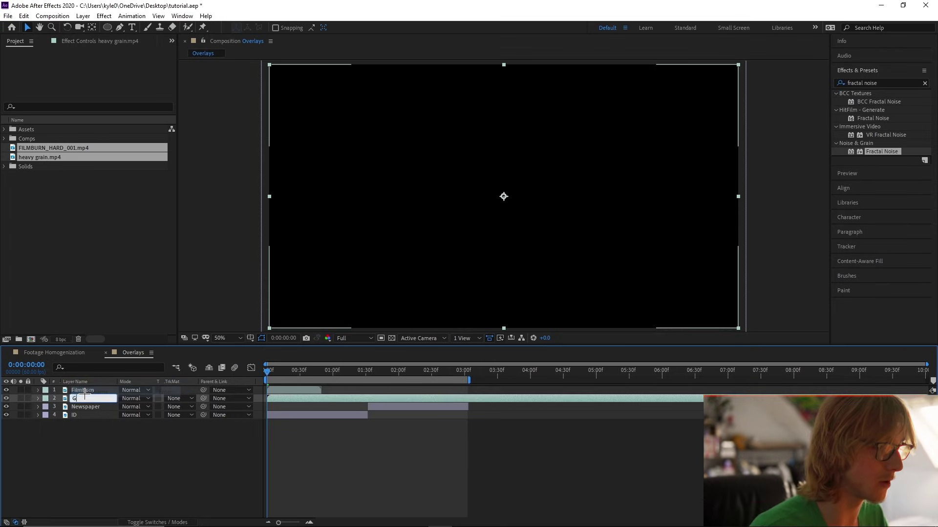
text(Grain)
key(Return)
click(6, 398)
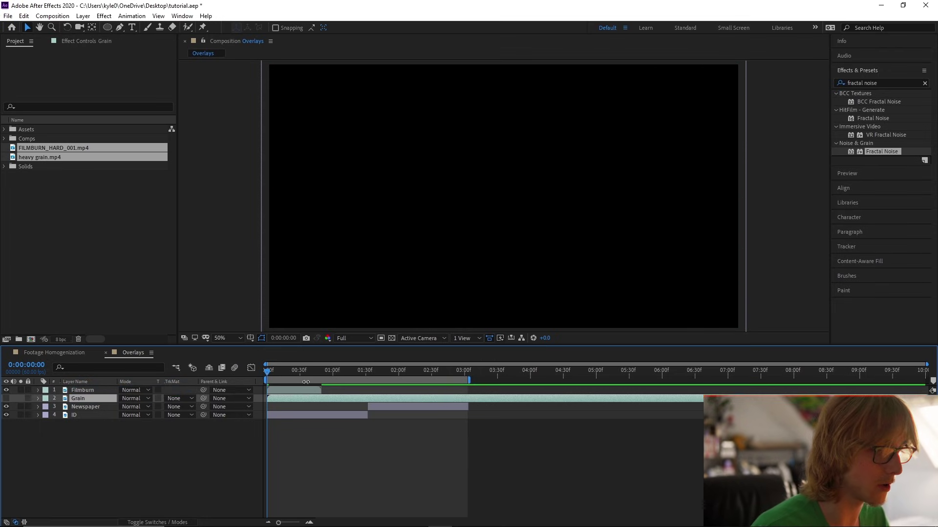
Move the two overlay video files into the project's Assets folder and save the project.
click(279, 389)
drag(66, 157, 70, 130)
click(285, 465)
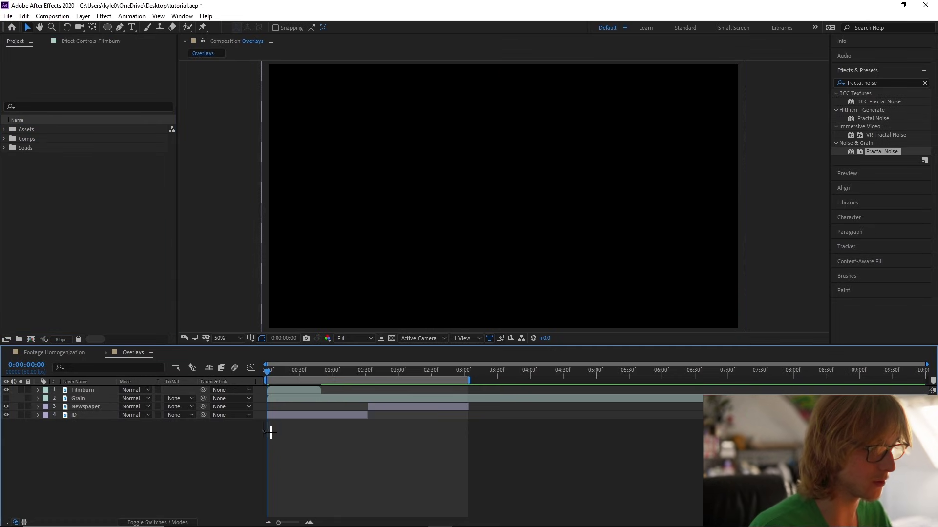
click(277, 393)
key(ctrl+s)
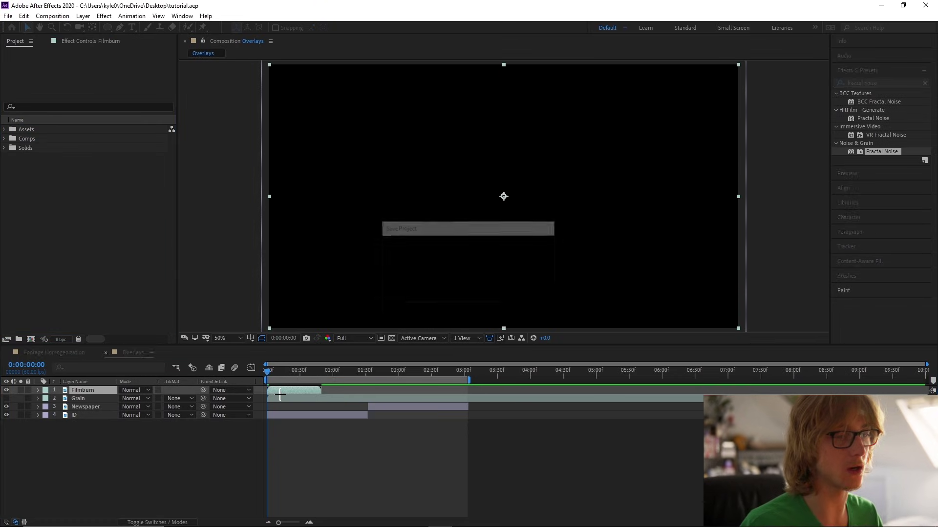
Shift the Filmburn layer about 3 frames earlier and set its blending mode to Add.
scroll(225, 388, up, 4)
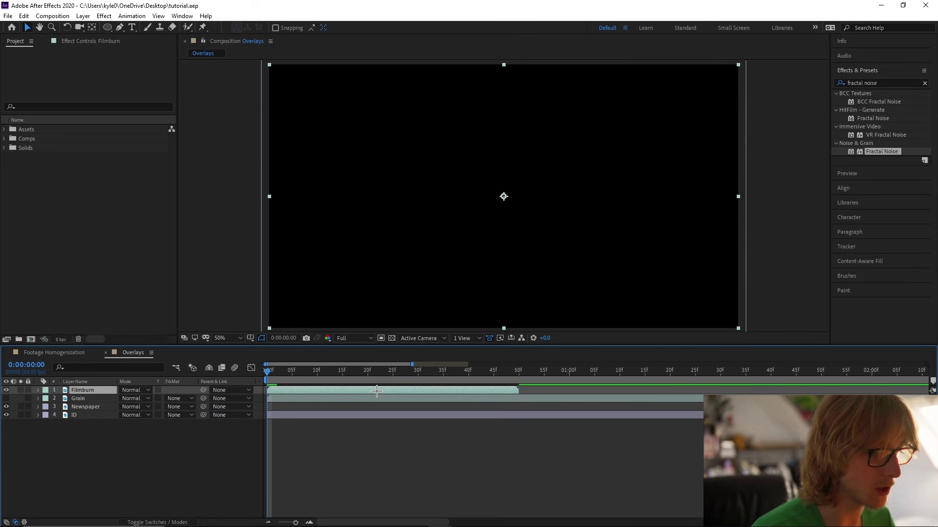
mouse_move(377, 390)
mouse_down()
mouse_move(291, 391)
mouse_move(359, 388)
mouse_up()
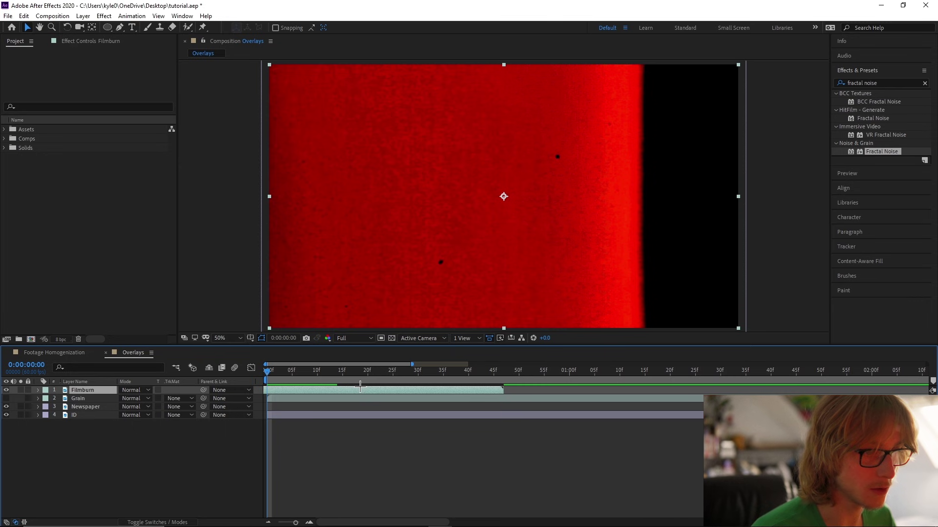
click(132, 391)
click(156, 201)
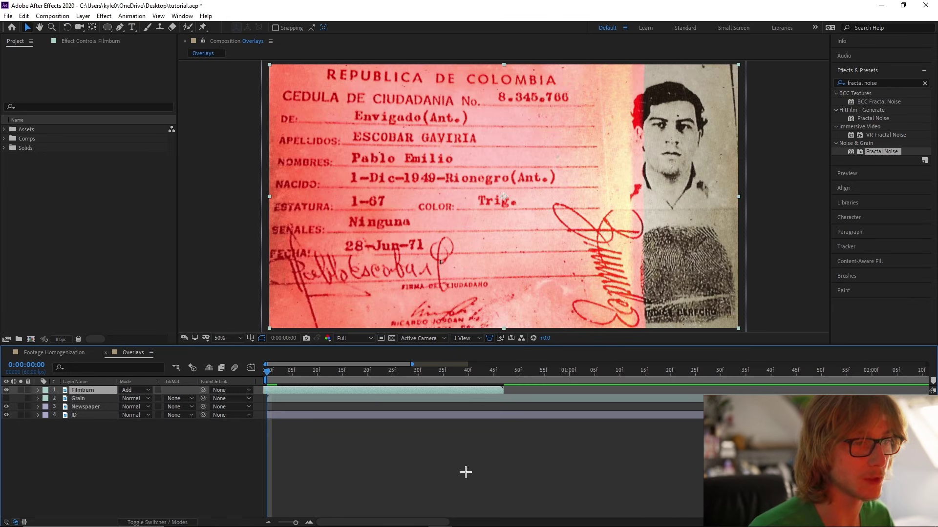
Shift the Filmburn layer about 11 frames earlier, then enlarge it and move it rightward so the burn covers the whole frame.
drag(339, 390, 294, 396)
key(s)
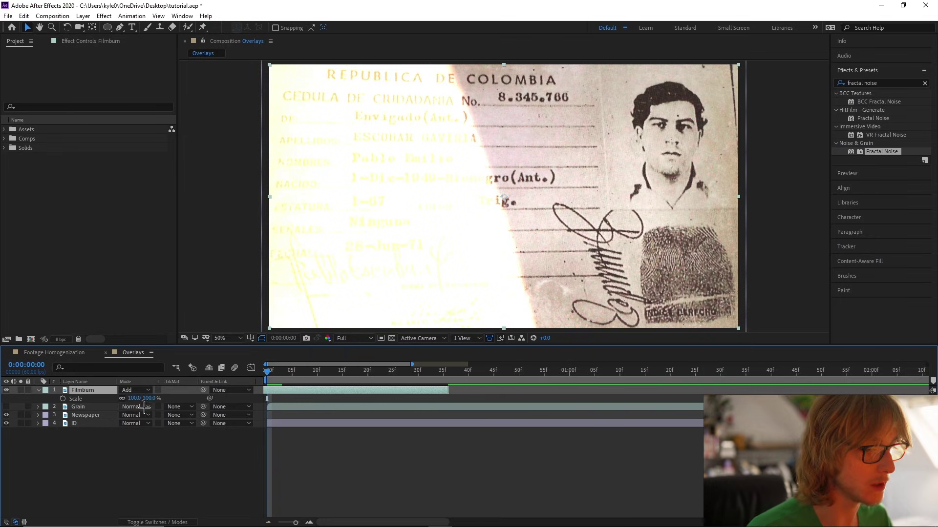
drag(130, 401, 185, 389)
key(s)
drag(359, 262, 578, 260)
key(s)
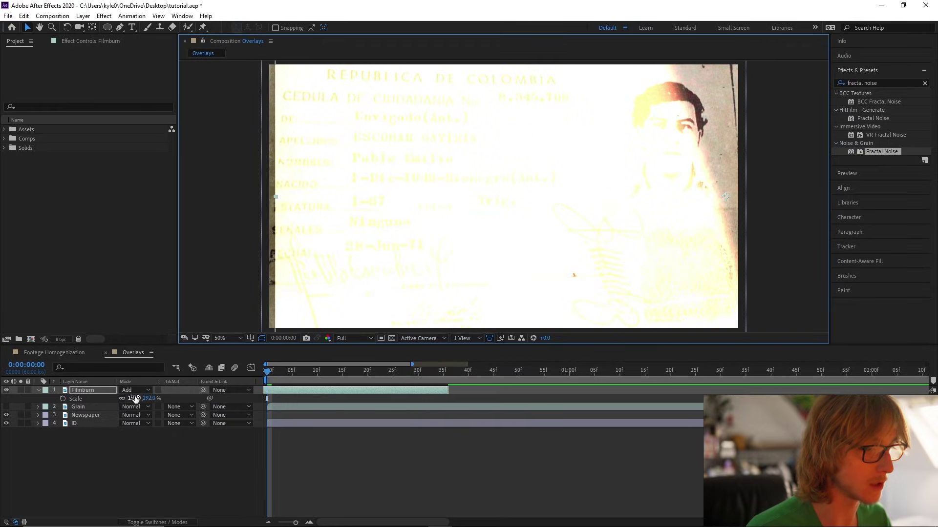
key(s)
drag(567, 236, 593, 235)
Review the opening frames and fine-tune the Filmburn layer's timing at the start of the composition.
drag(269, 371, 188, 389)
key(minus)
key(minus)
drag(274, 388, 273, 387)
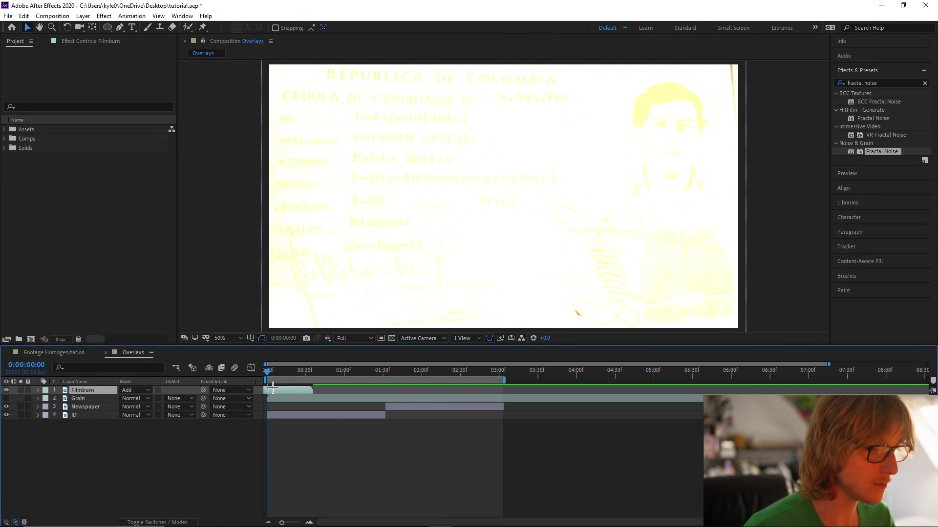
Slow down the Filmburn layer with Time Stretch, using a stretch factor of 120.
right_click(285, 388)
mouse_move(324, 179)
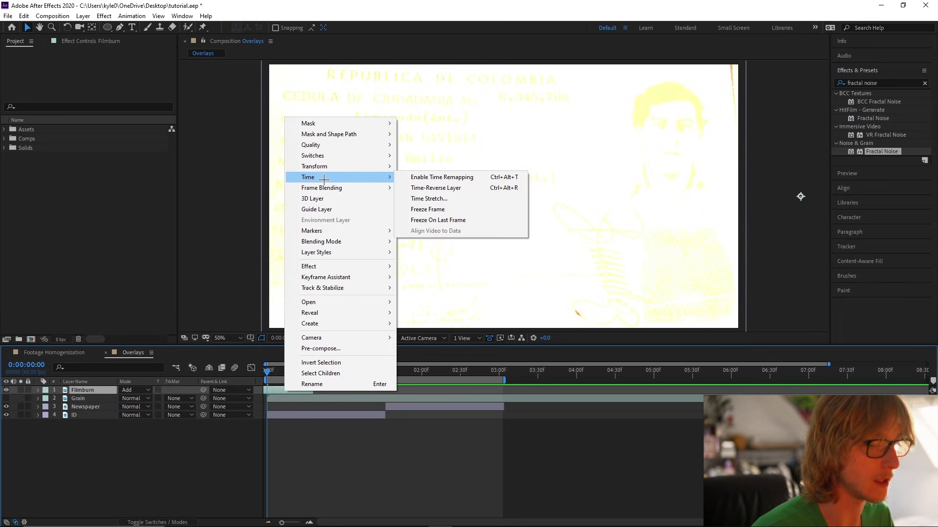
click(147, 465)
right_click(92, 388)
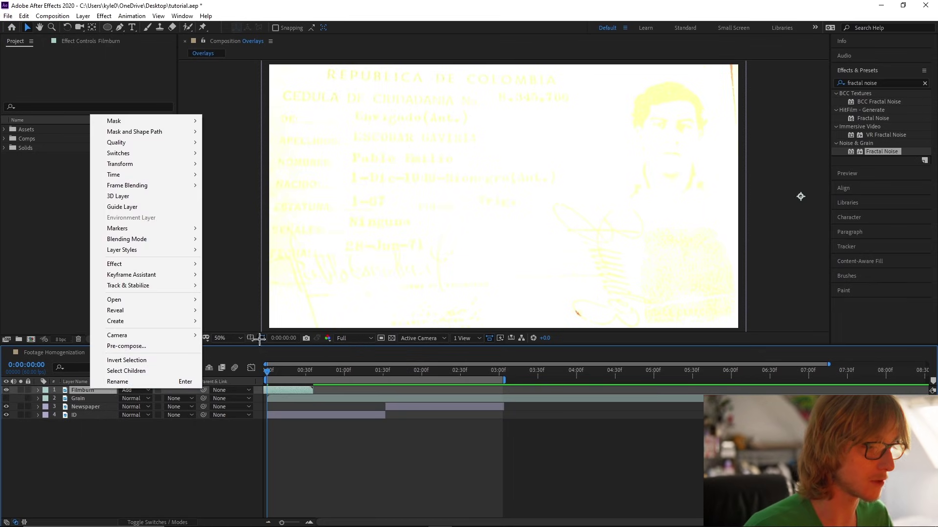
mouse_move(161, 174)
click(229, 195)
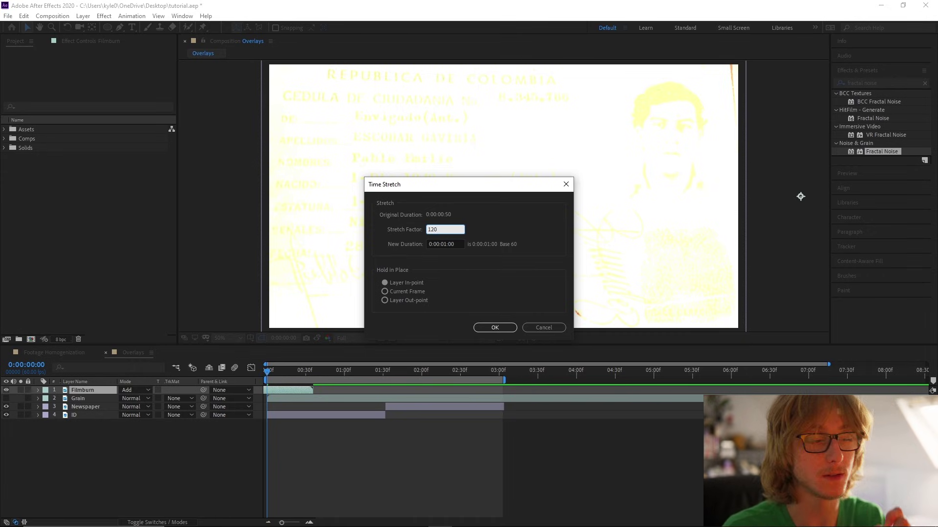
key(Return)
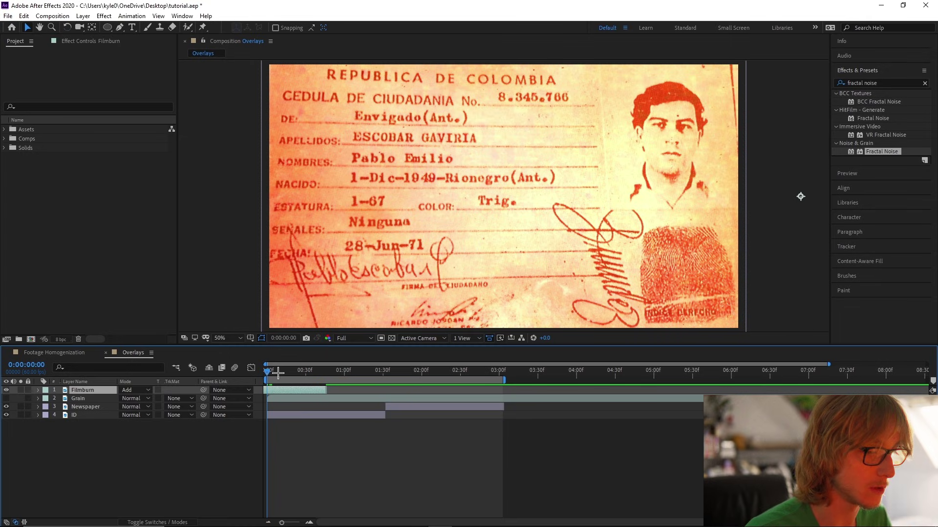
Preview the slowed burn, shift the Filmburn layer about 2 frames earlier and save the project.
drag(277, 373, 337, 397)
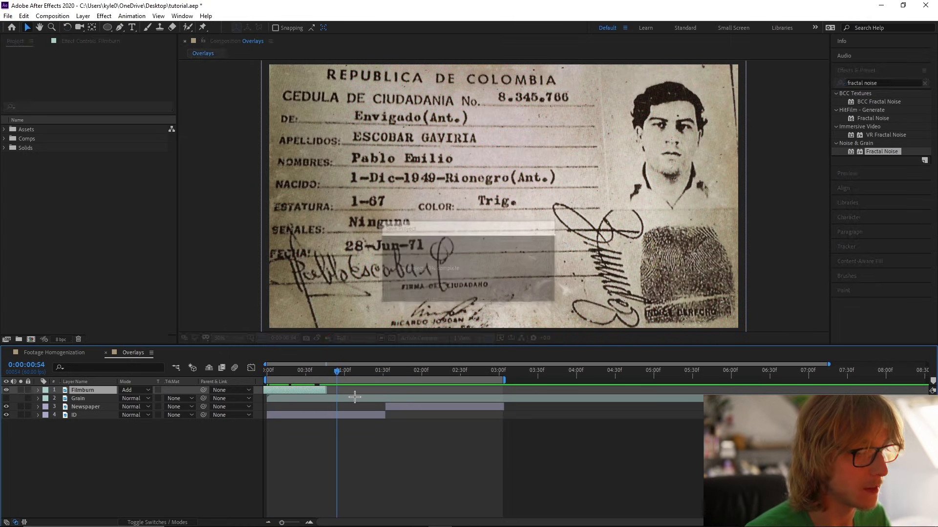
key(space)
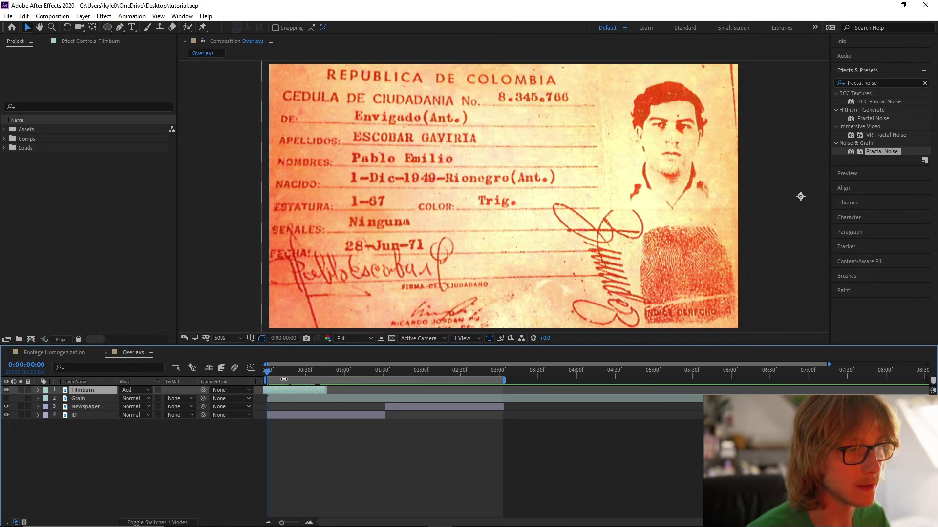
drag(297, 389, 294, 390)
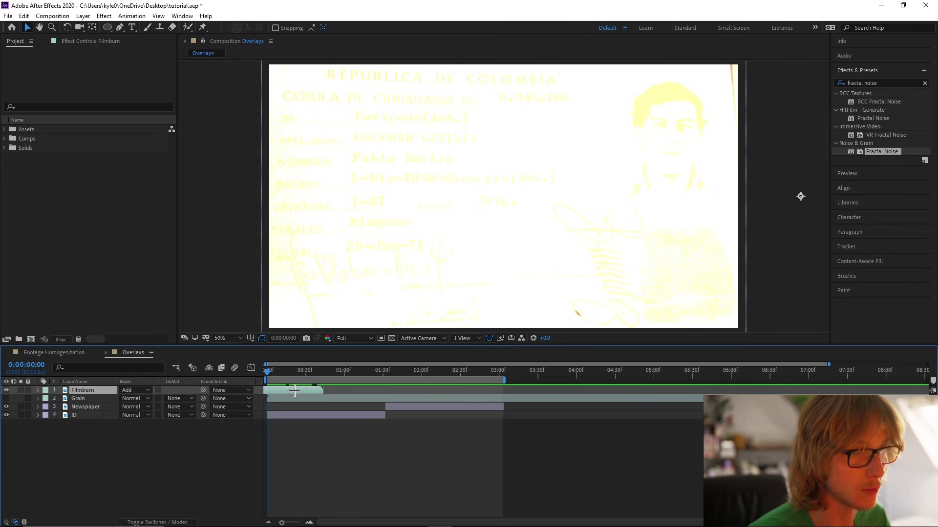
key(ctrl+s)
Apply the Curves effect to the Filmburn layer, raise the midtones of its RGB curve and check the burn over time.
click(865, 83)
text(cur)
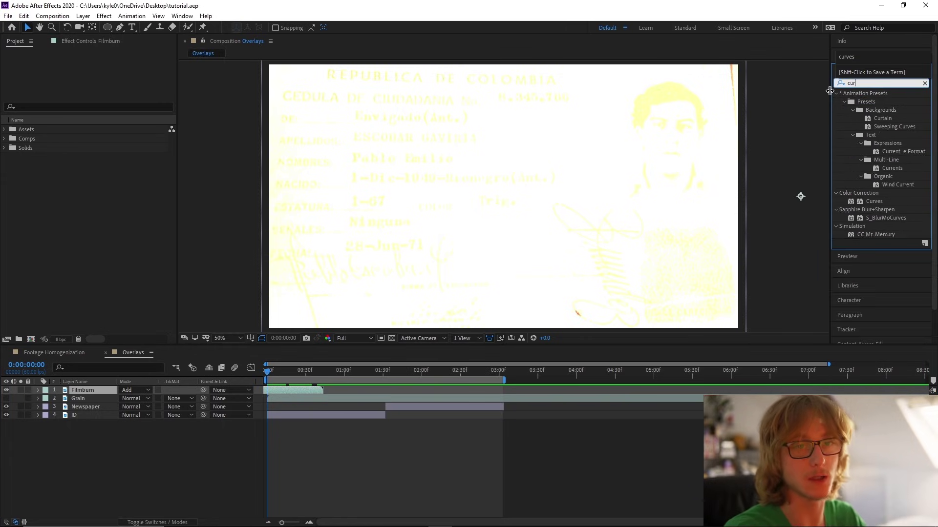
text(ves)
drag(874, 135, 293, 390)
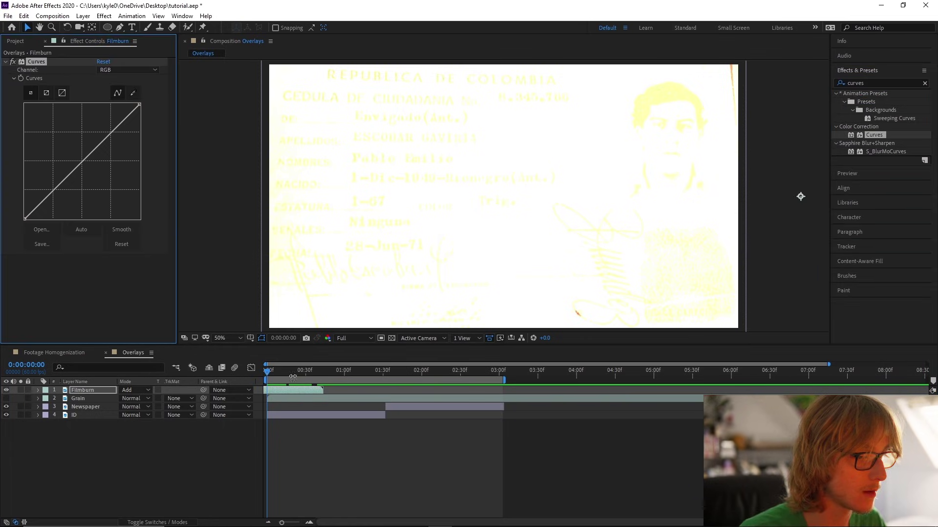
drag(84, 161, 73, 151)
drag(268, 370, 330, 371)
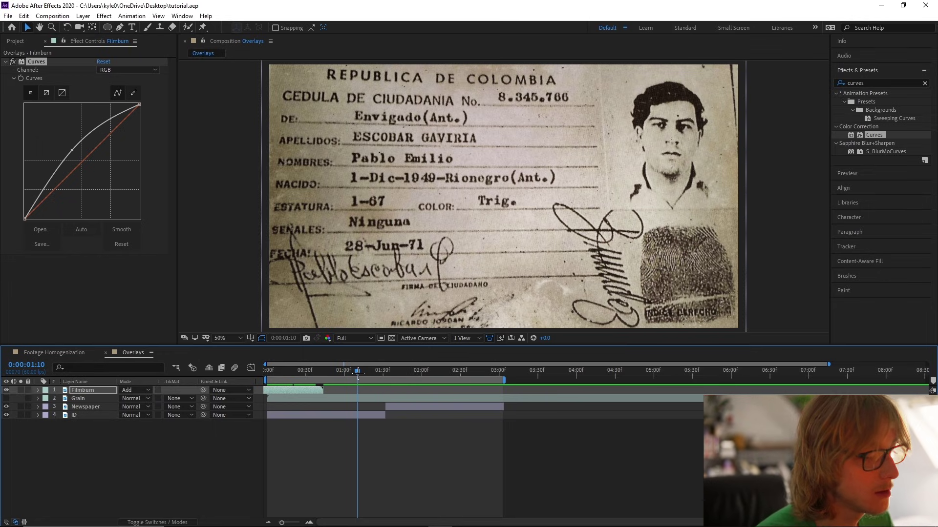
Show the Grain layer and scale it to about 112% so its dark borders fall outside the frame.
click(81, 398)
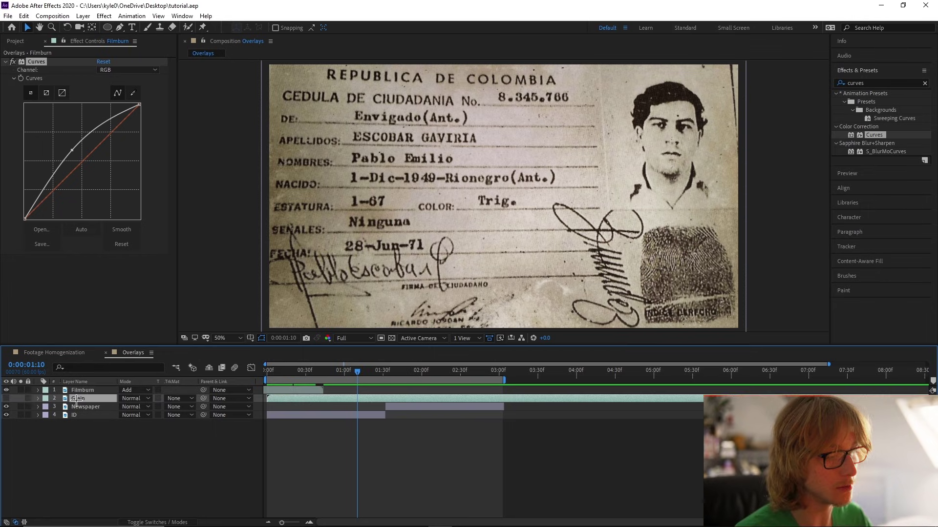
click(6, 399)
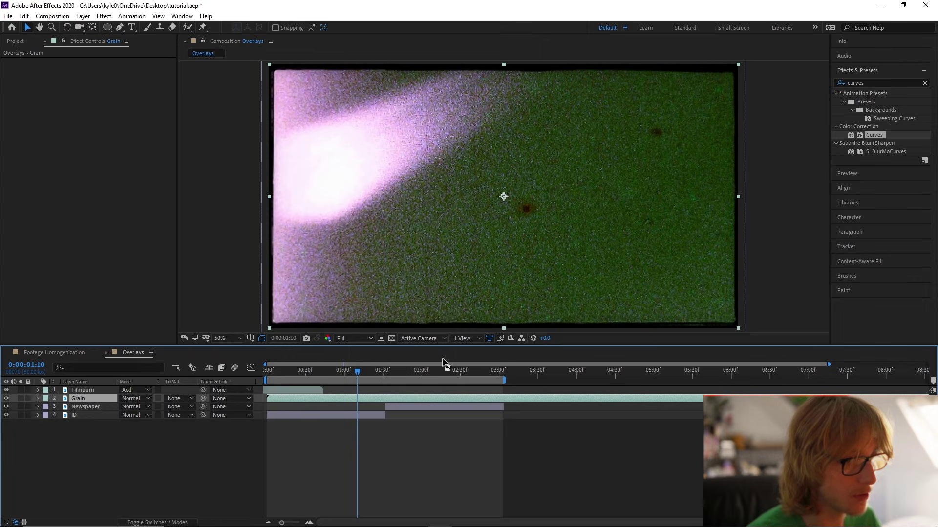
key(s)
drag(137, 406, 147, 407)
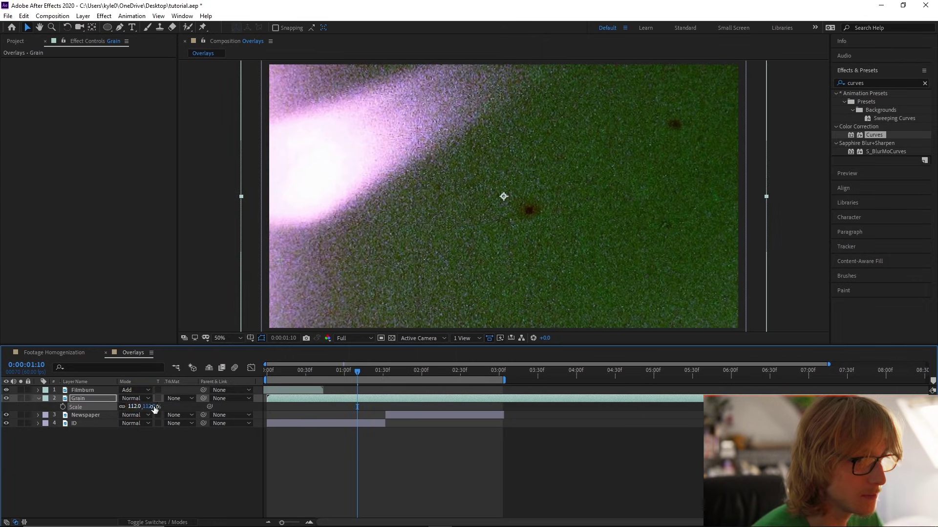
key(s)
Preview the grain footage, hide the Filmburn layer and shift the Grain layer earlier to start past its bright flashes.
drag(357, 371, 257, 375)
key(space)
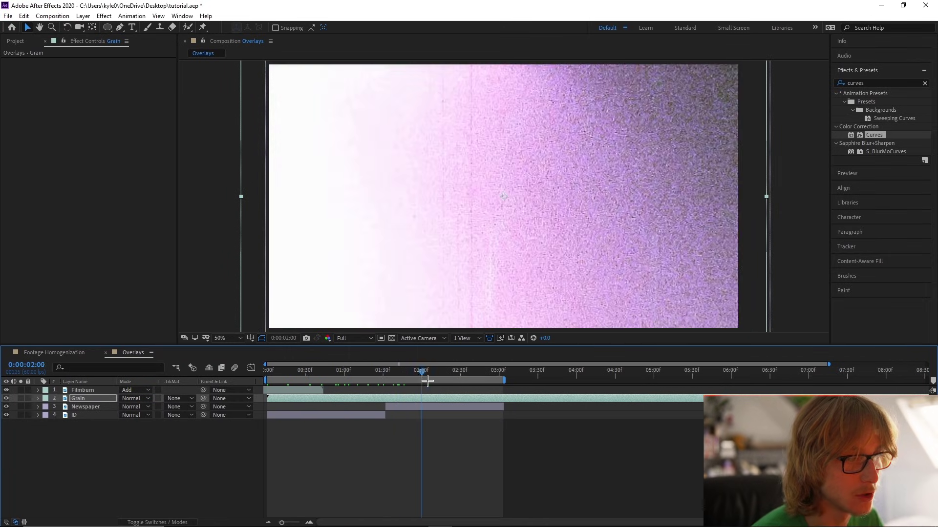
key(space)
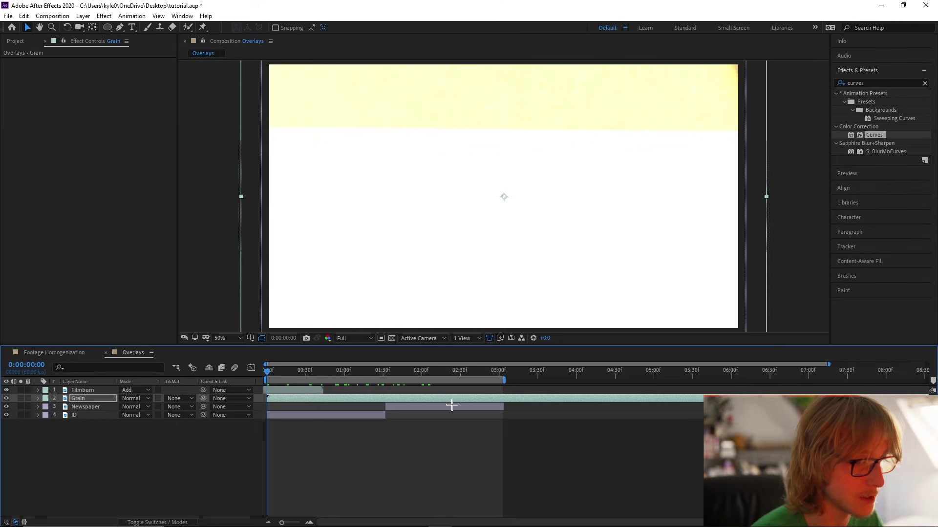
click(6, 390)
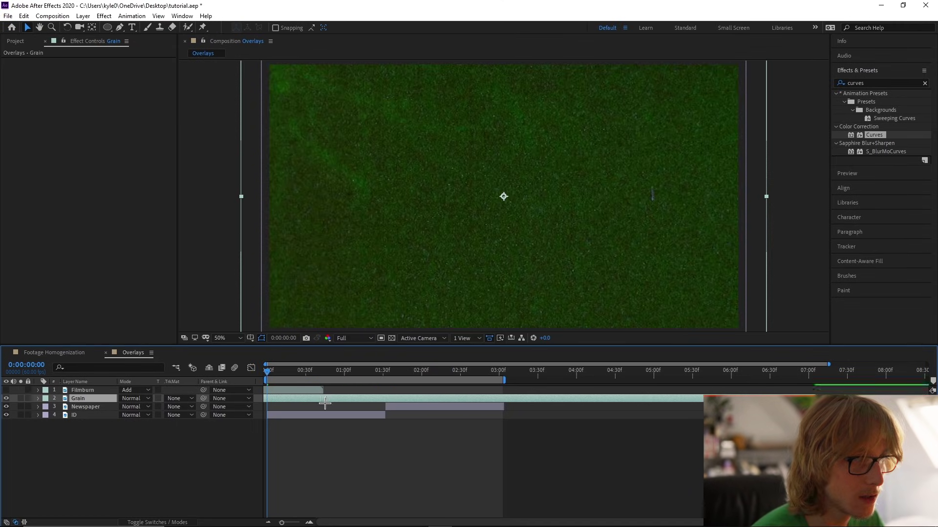
key(space)
key(space)
key(space)
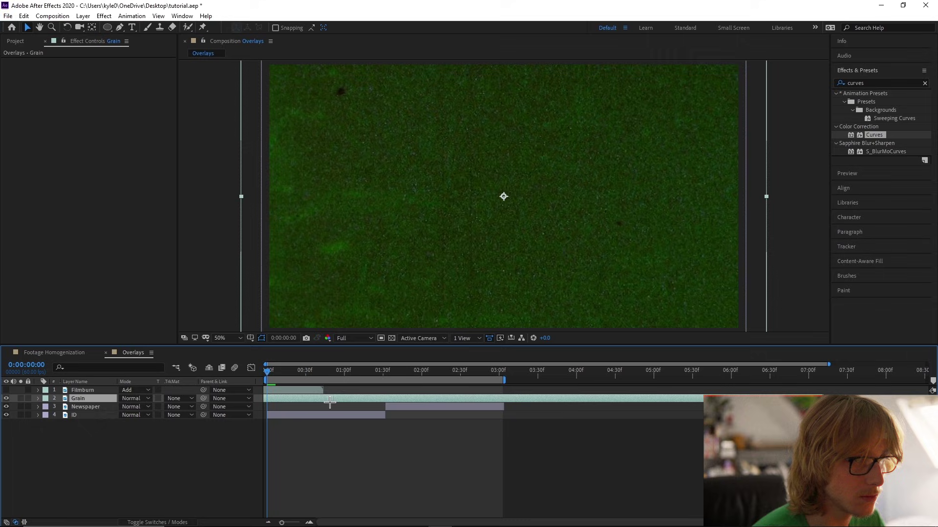
Set the Grain layer's blending mode to Screen and apply the CC Toner effect to it.
click(131, 399)
click(161, 221)
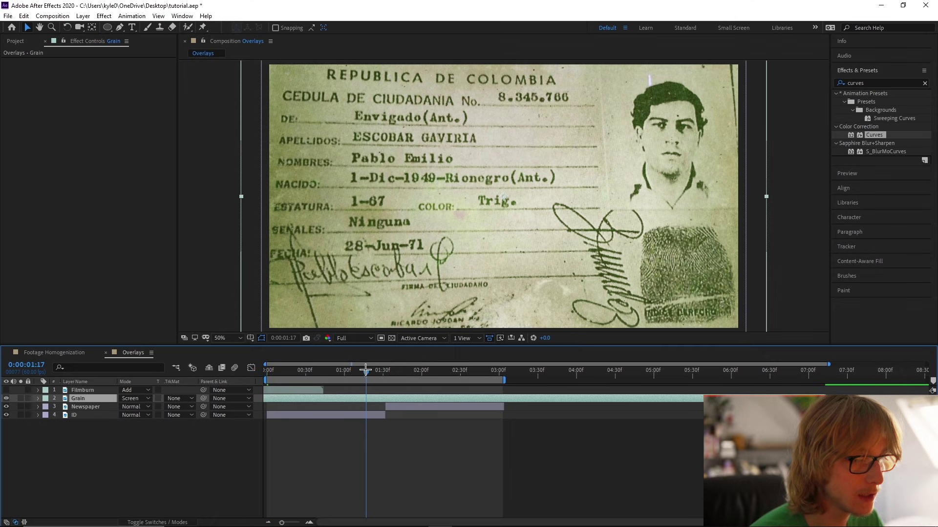
click(873, 83)
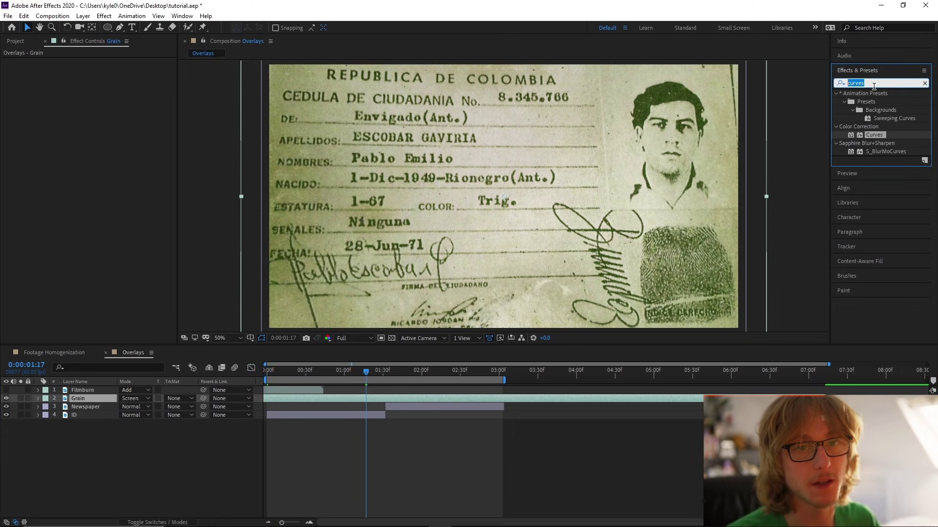
text(cc toner)
drag(867, 102, 381, 399)
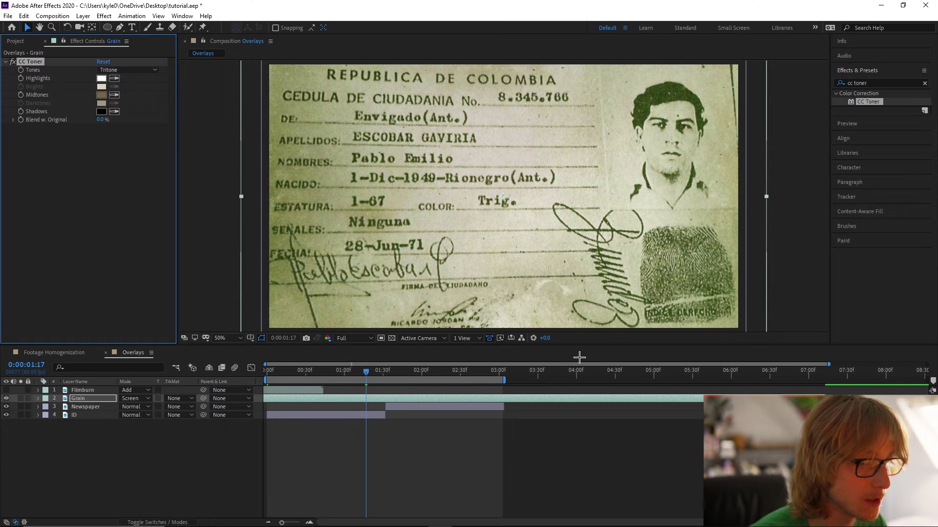
Set the CC Toner midtones colour on the Grain layer to a saturated orange and preview the composition from the start.
click(101, 94)
drag(684, 376, 707, 353)
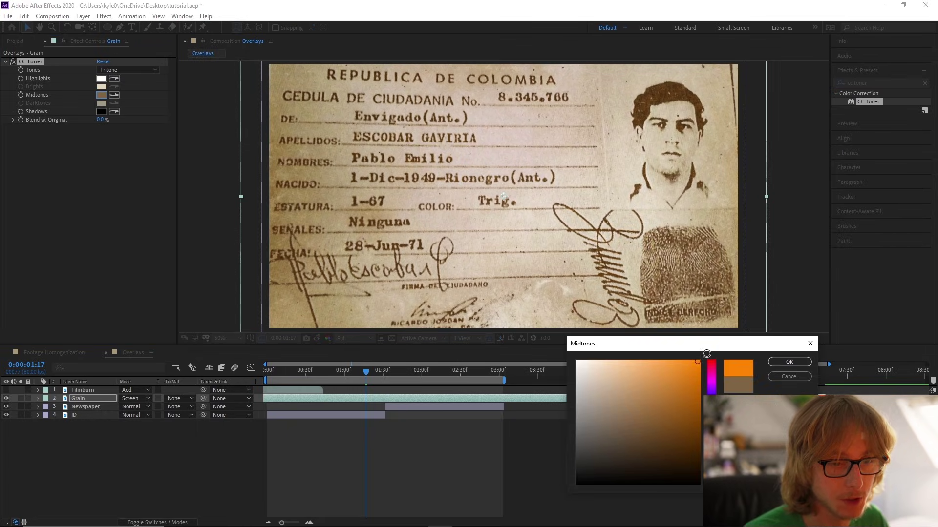
click(783, 360)
drag(366, 370, 244, 368)
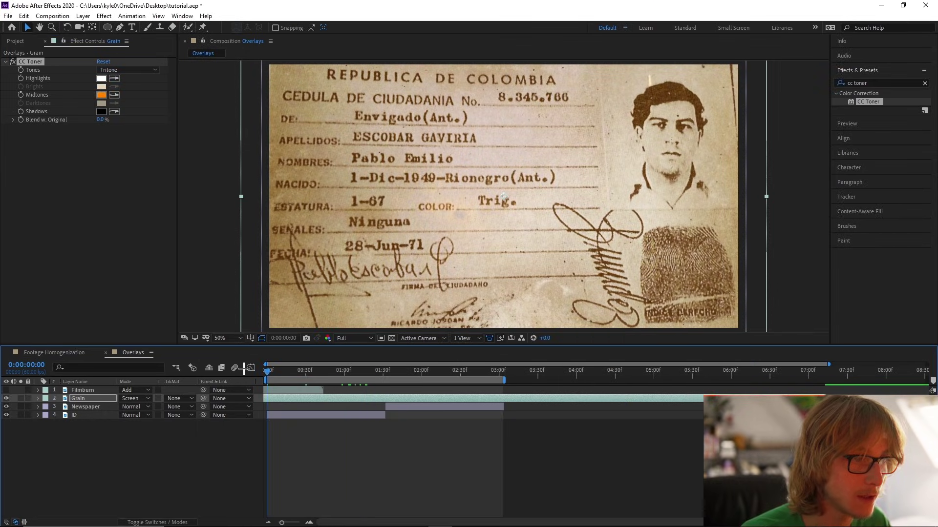
key(space)
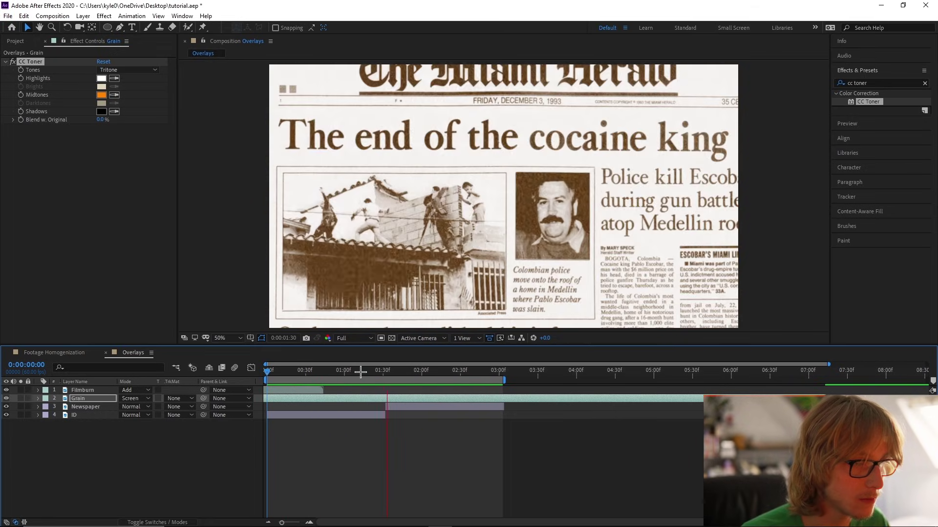
Duplicate the Filmburn layer and shift the copy over the cut from ID to Newspaper at 0:00:01:32.
click(378, 372)
drag(378, 371, 385, 371)
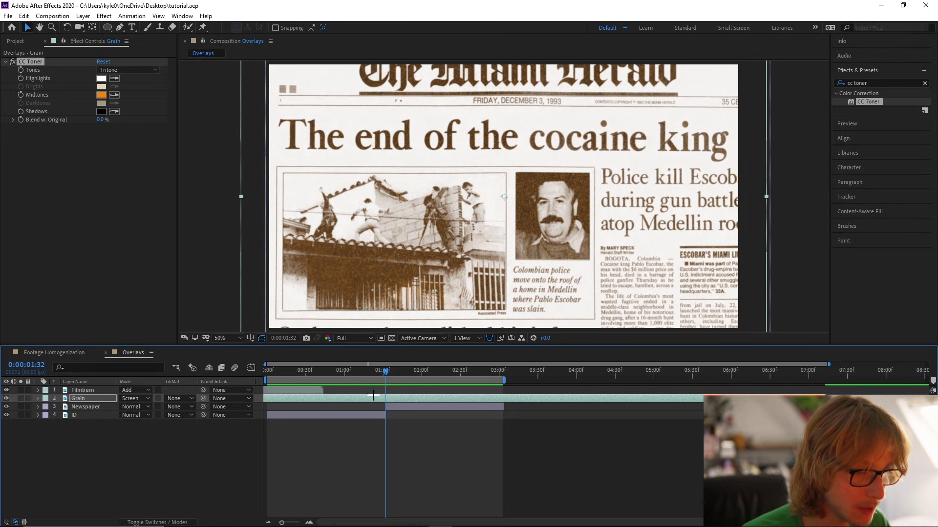
click(368, 454)
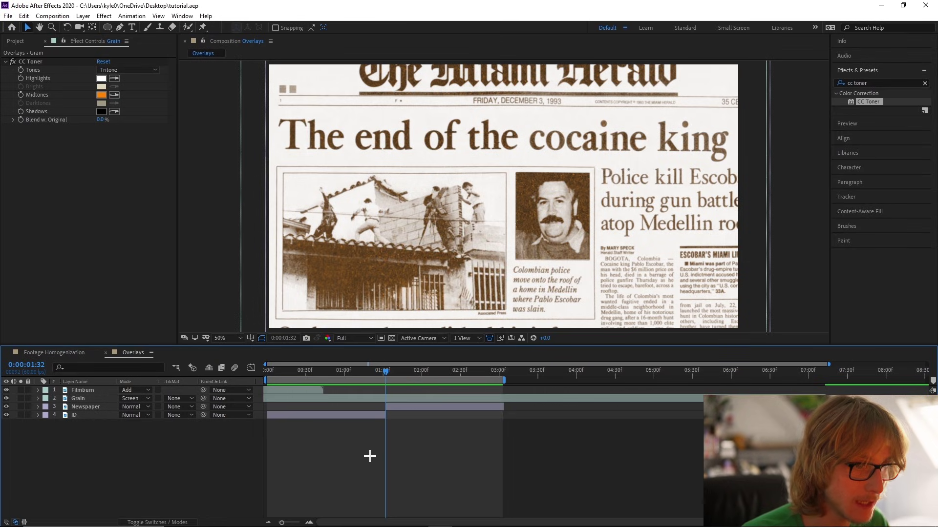
click(309, 388)
key(ctrl+d)
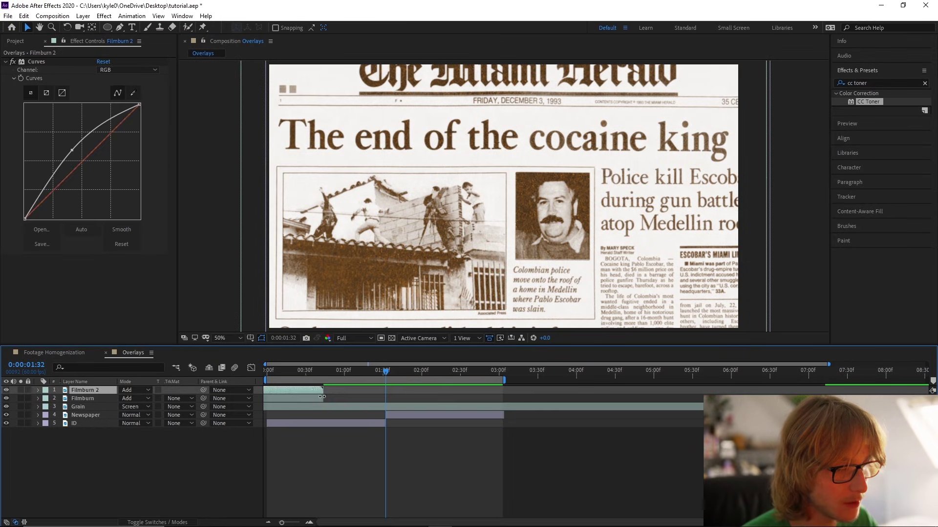
drag(300, 390, 387, 391)
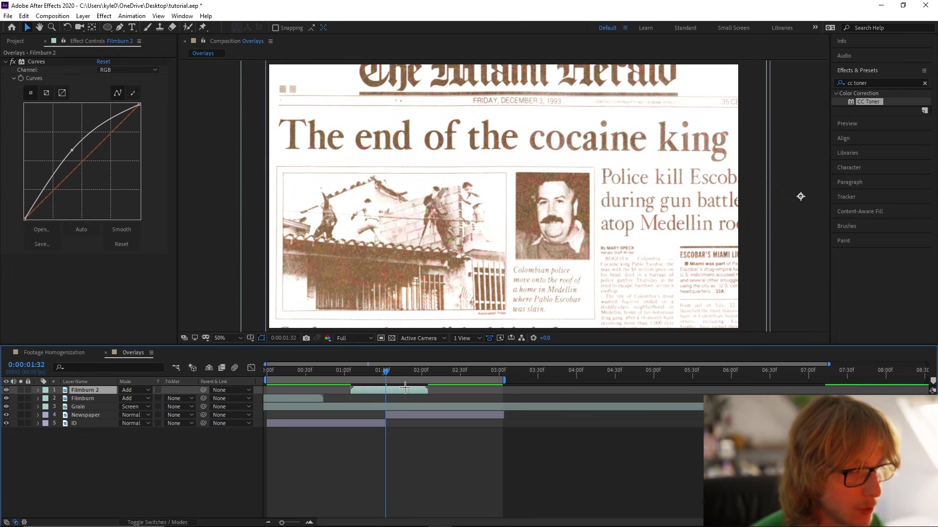
Time-stretch the Filmburn 2 layer to about 50 frames, shift it to start around 0:00:01:19 and preview the transition.
right_click(398, 390)
mouse_move(428, 175)
click(551, 196)
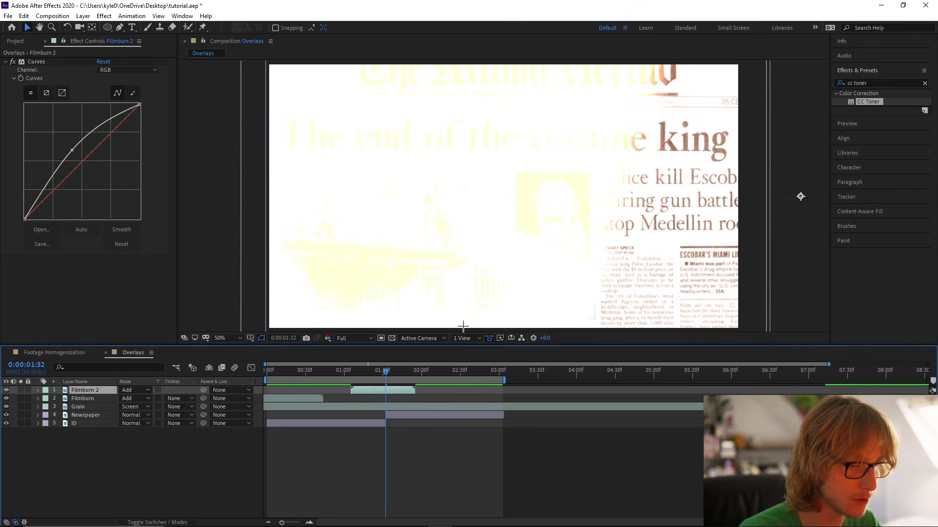
scroll(399, 390, up, 2)
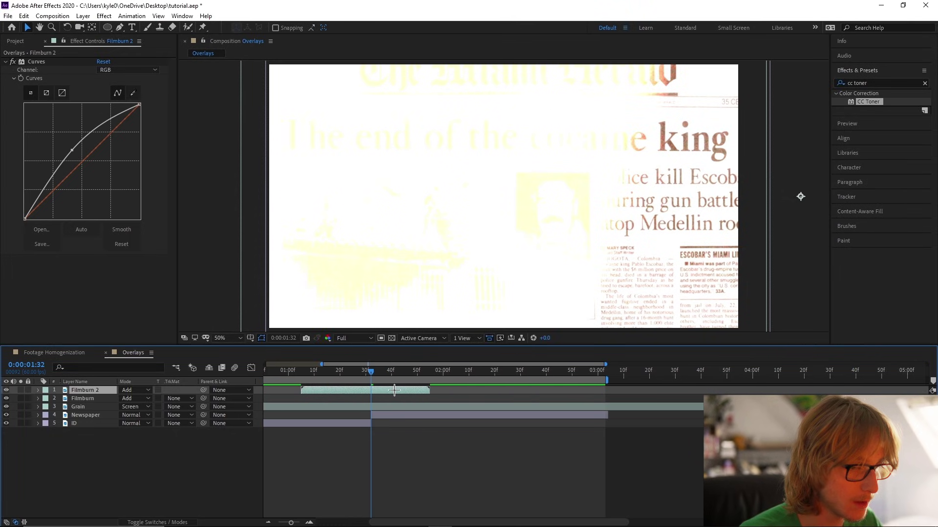
drag(396, 390, 428, 393)
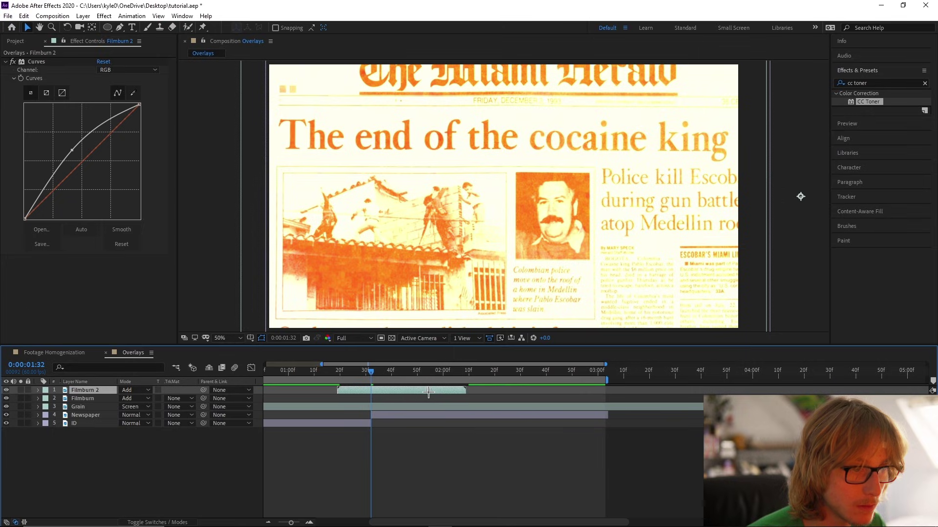
scroll(364, 377, down, 3)
key(space)
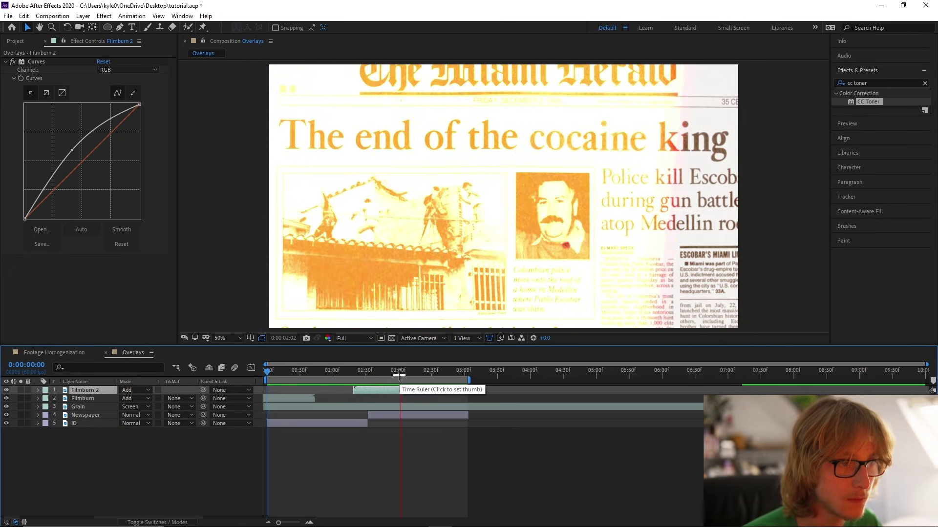
Flip the Filmburn 2 layer horizontally and check the burn around the cut to the newspaper.
click(368, 375)
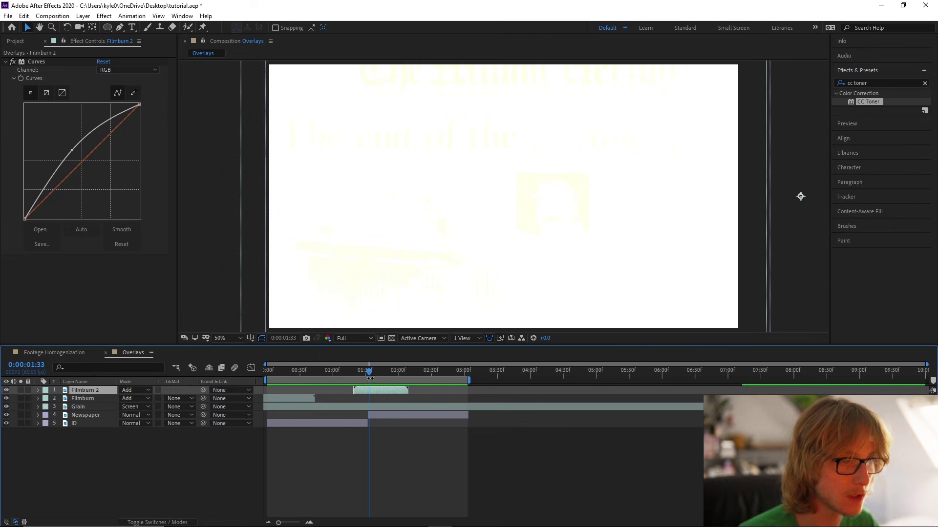
drag(369, 374, 384, 372)
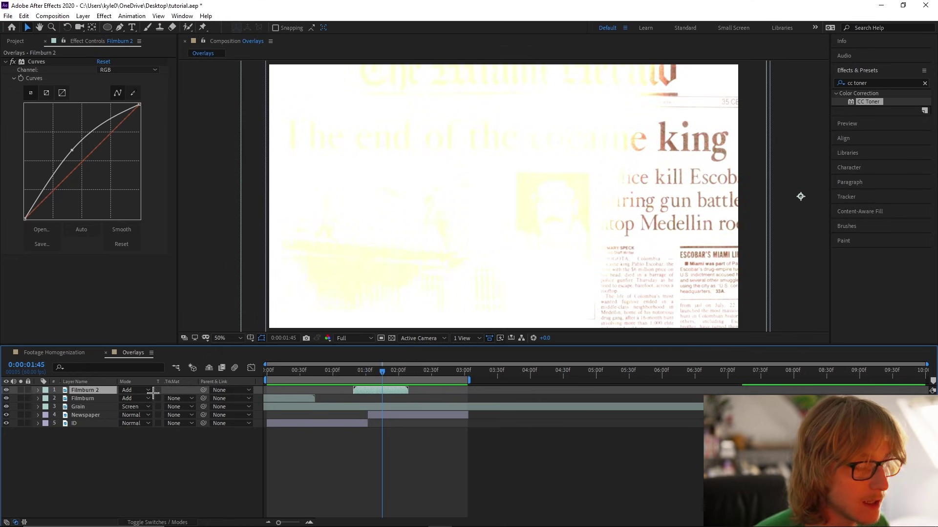
key(s)
drag(138, 398, 153, 398)
key(s)
drag(492, 268, 578, 264)
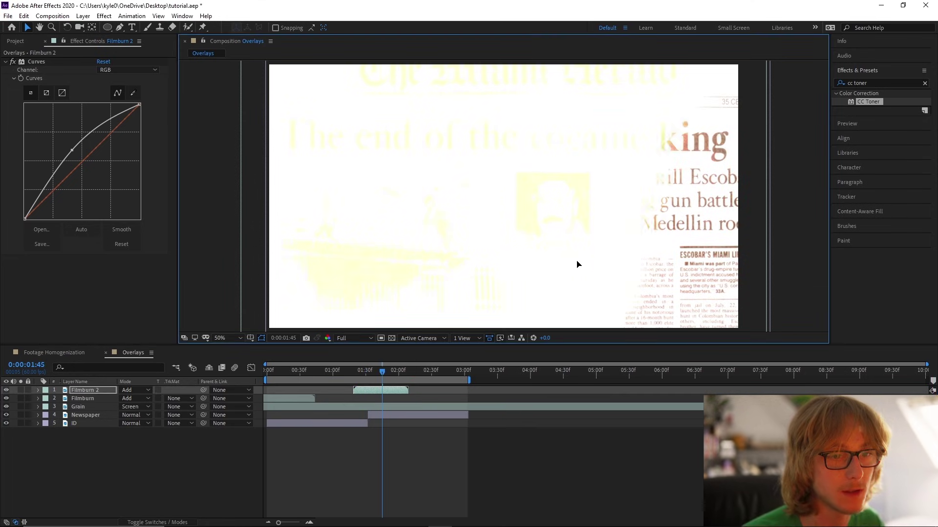
right_click(554, 226)
mouse_move(593, 276)
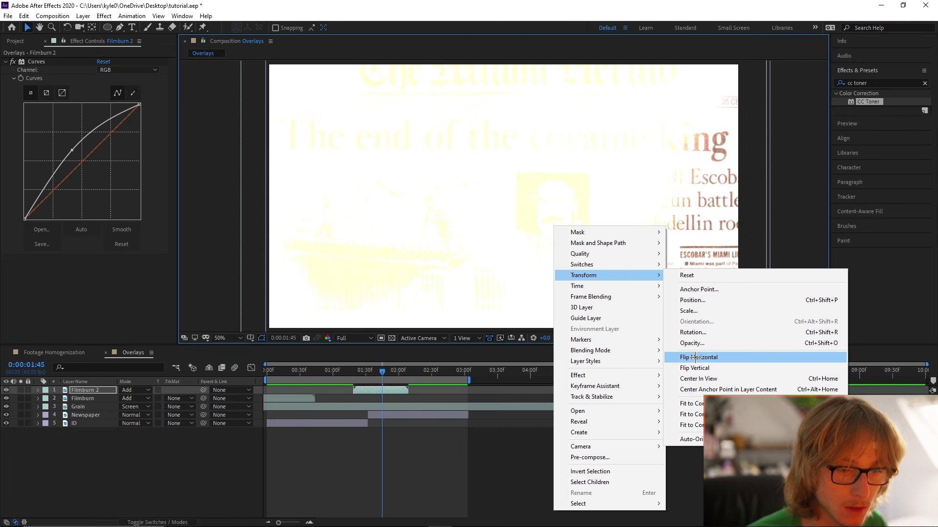
click(696, 357)
drag(383, 374, 379, 375)
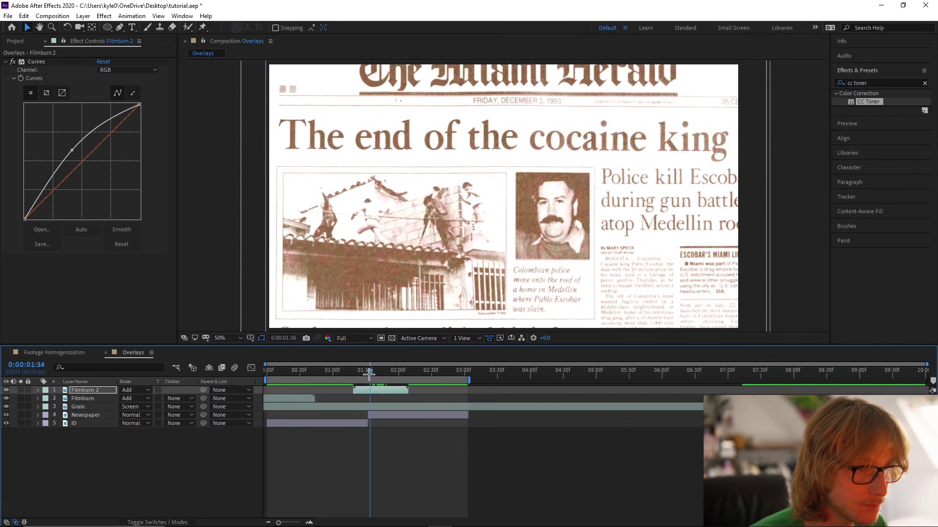
Reposition the flipped Filmburn 2 layer in the composition so its bright area covers the frame at the 0:00:01:32 cut.
click(597, 239)
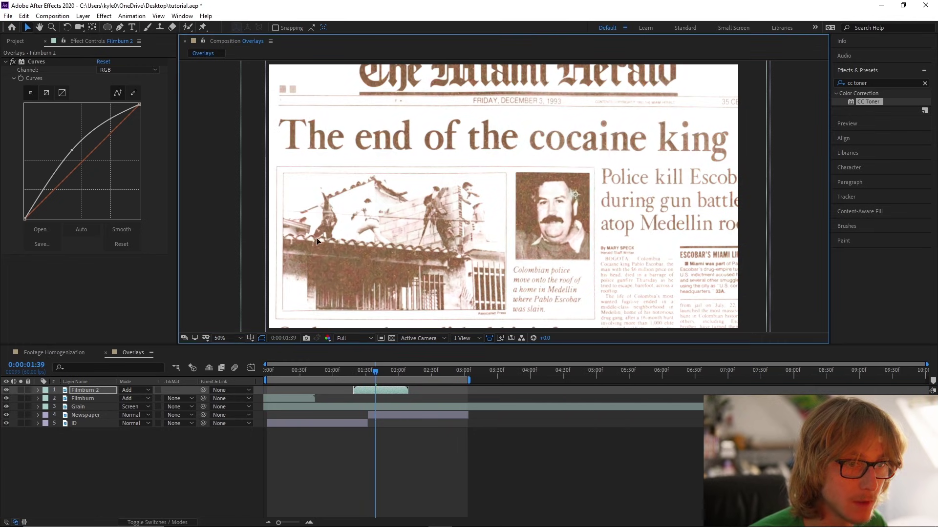
drag(545, 229, 594, 221)
click(405, 389)
scroll(513, 259, down, 3)
drag(538, 232, 610, 232)
scroll(370, 375, up, 3)
drag(370, 375, 364, 375)
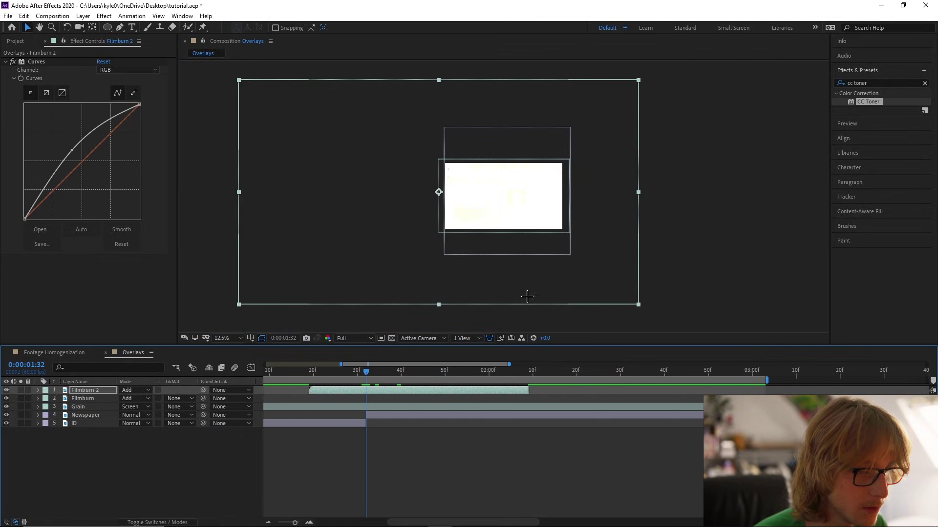
drag(527, 297, 536, 298)
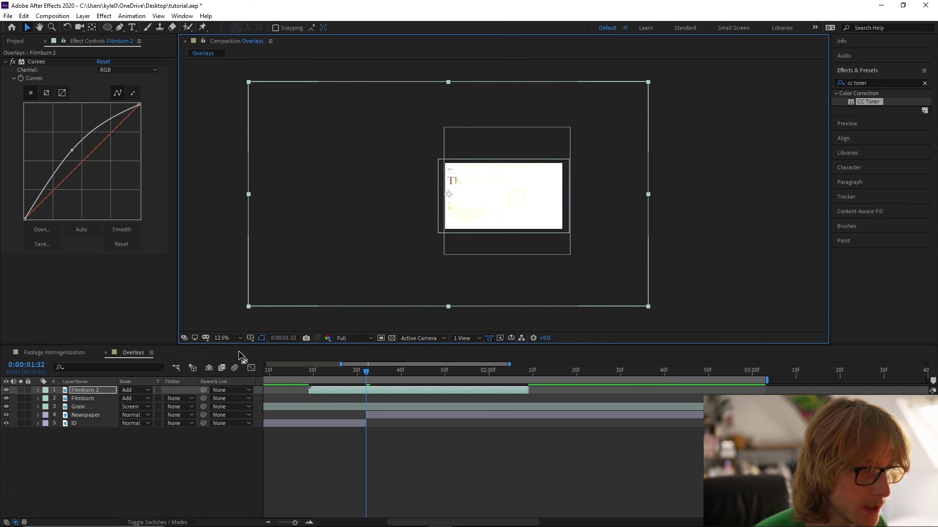
Preview the Overlays composition from the start to examine both film burns and the grain.
click(225, 338)
click(227, 370)
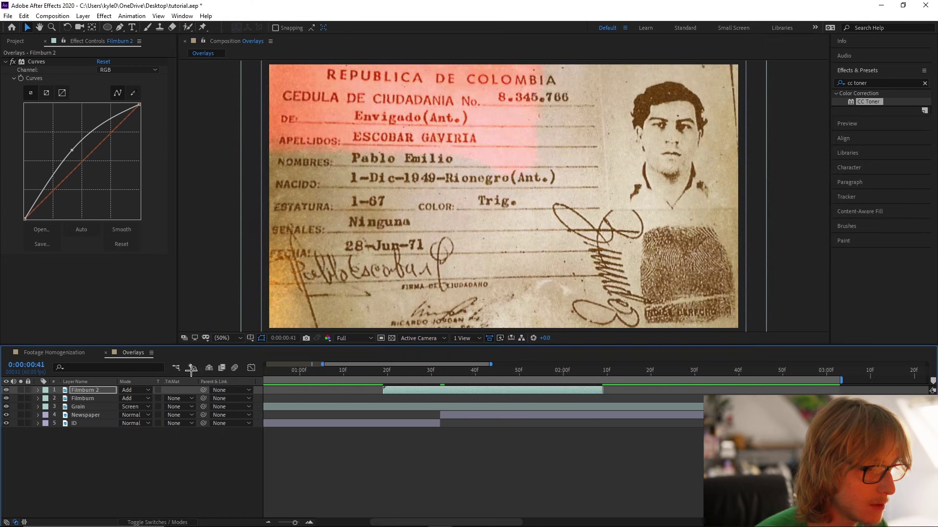
key(minus)
key(minus)
drag(191, 371, 246, 375)
key(space)
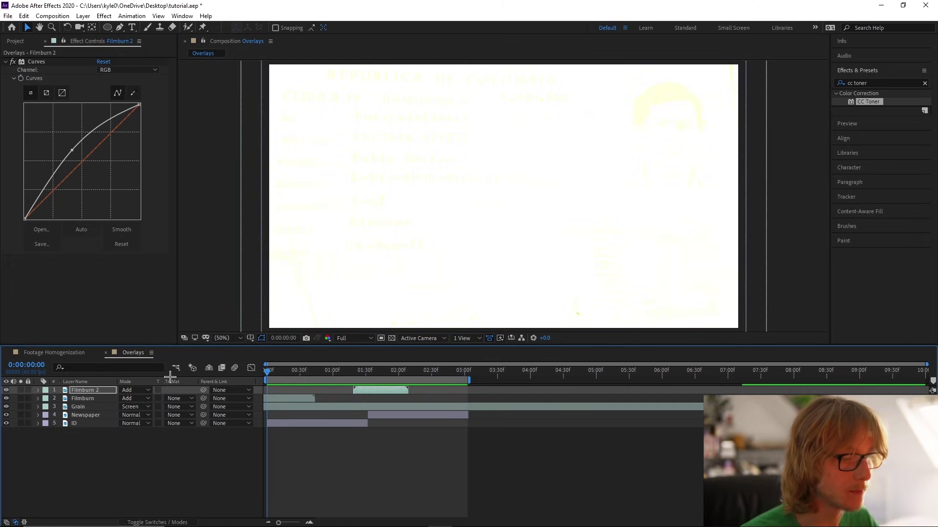
click(329, 373)
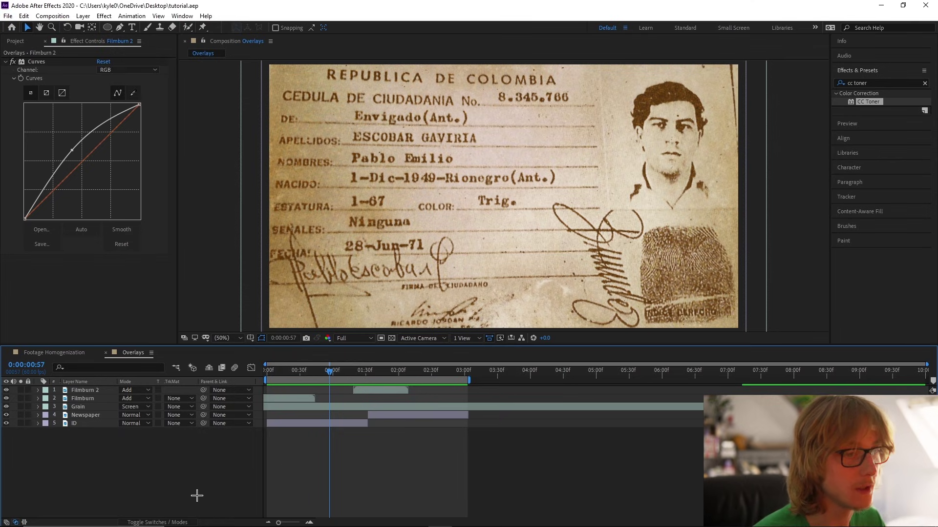
Create a null object, place it directly below the Grain layer and parent the Newspaper and ID layers to it.
right_click(97, 472)
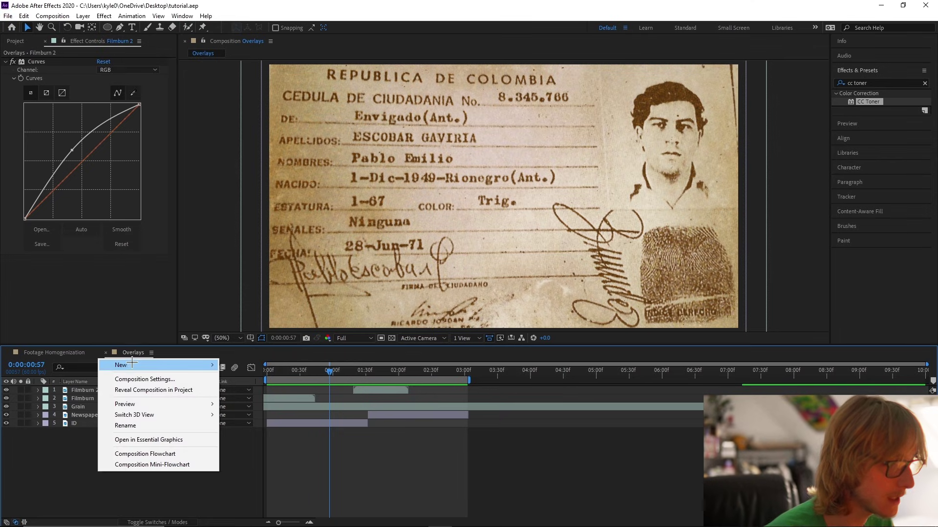
mouse_move(132, 363)
click(235, 424)
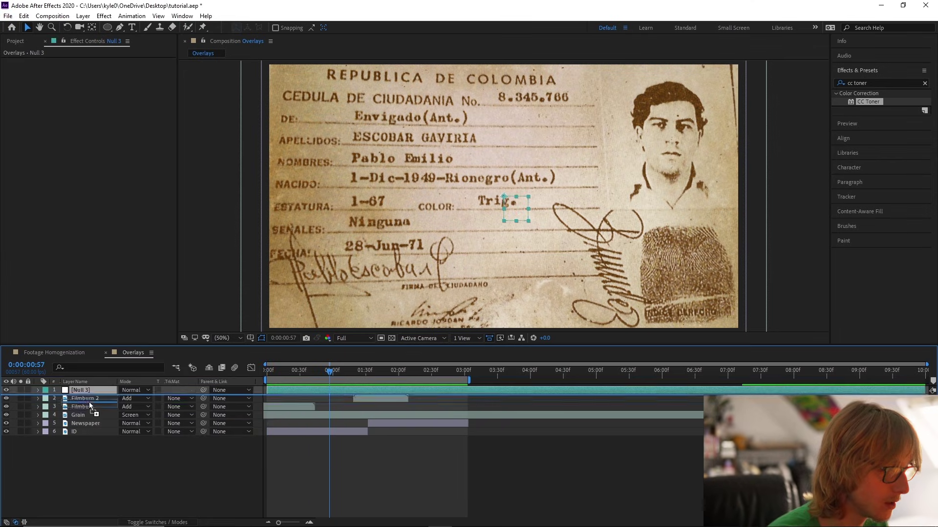
mouse_move(89, 405)
mouse_down()
mouse_move(94, 440)
mouse_move(93, 421)
mouse_up()
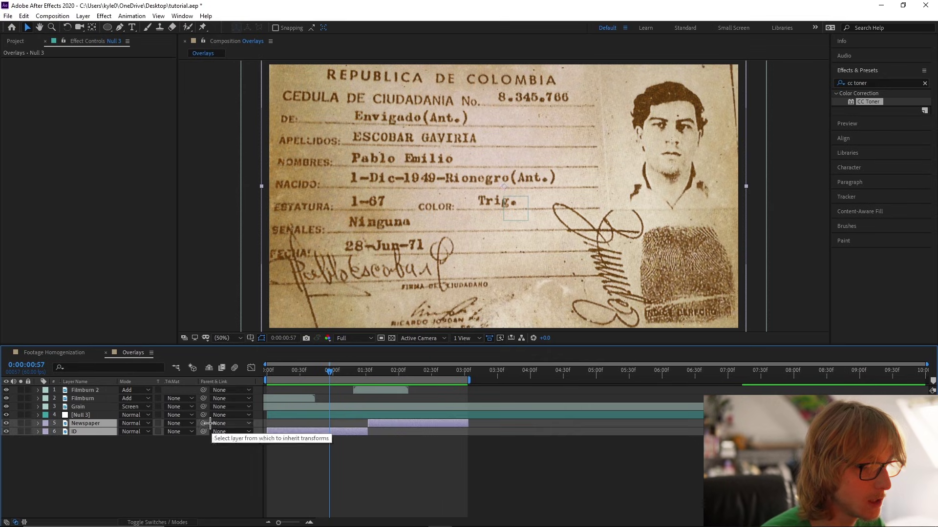
drag(203, 423, 81, 415)
Animate the null's scale with keyframes of 100% at the first frame and 110% at 0:00:03:02.
key(Home)
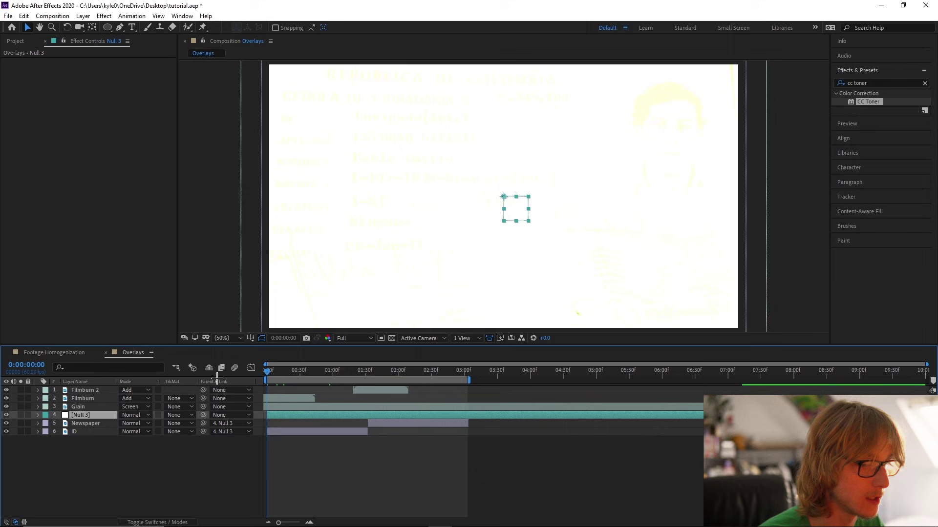
key(s)
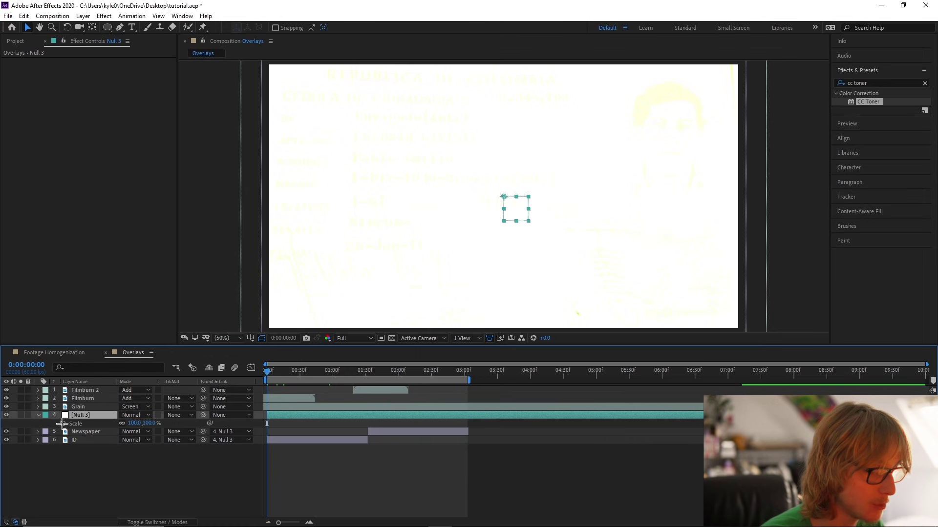
click(63, 423)
click(376, 371)
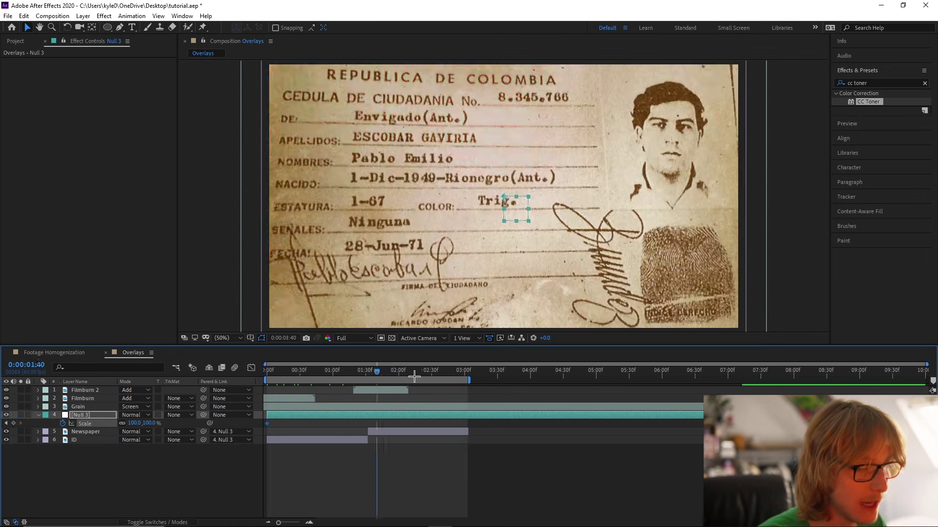
drag(414, 376, 502, 372)
key(=)
key(=)
key(=)
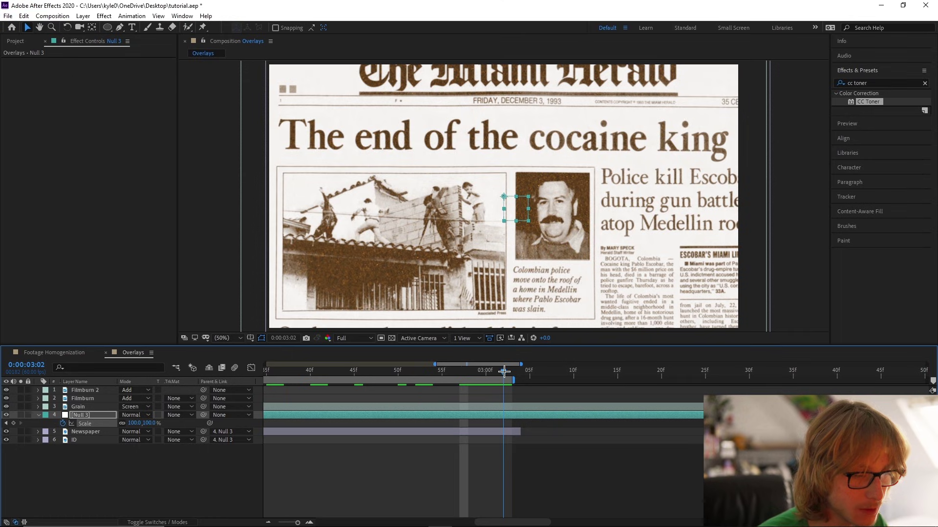
click(135, 423)
text(11)
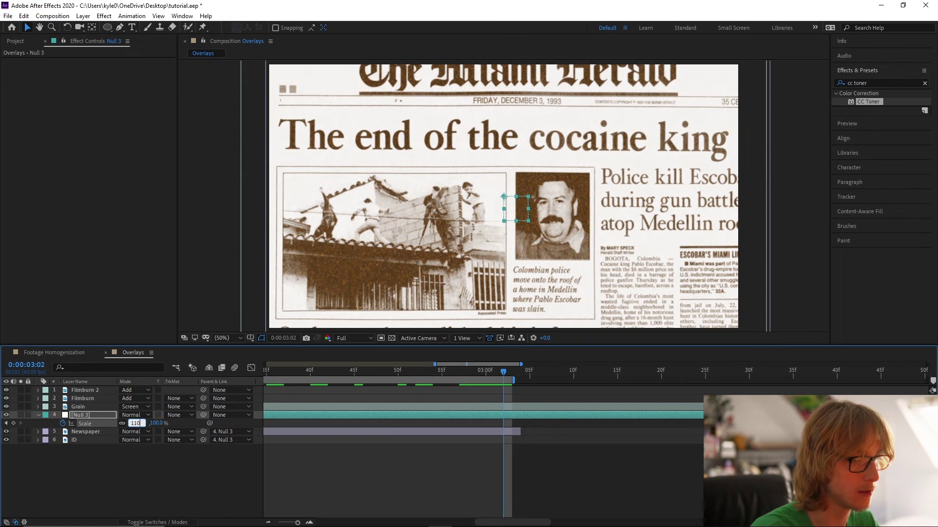
text(0)
key(Return)
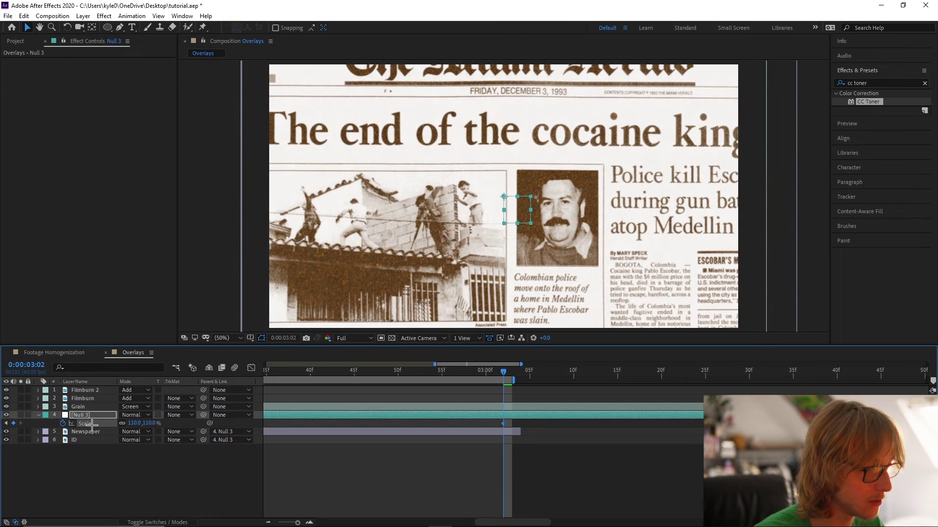
Apply Easy Ease to the null's scale keyframes, steepen the middle of their speed curve and preview the zoom.
right_click(91, 424)
mouse_move(159, 410)
click(259, 439)
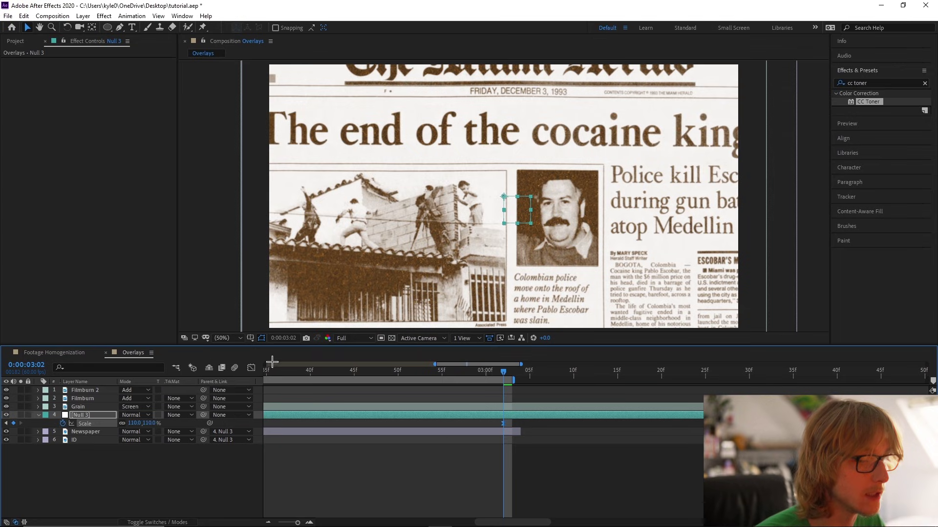
click(251, 368)
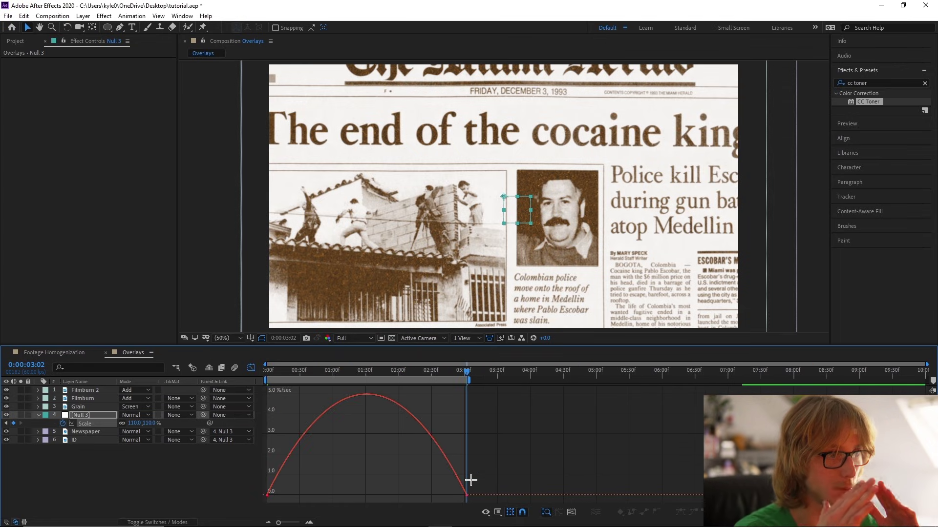
click(466, 495)
drag(434, 495, 409, 495)
drag(299, 495, 327, 495)
key(space)
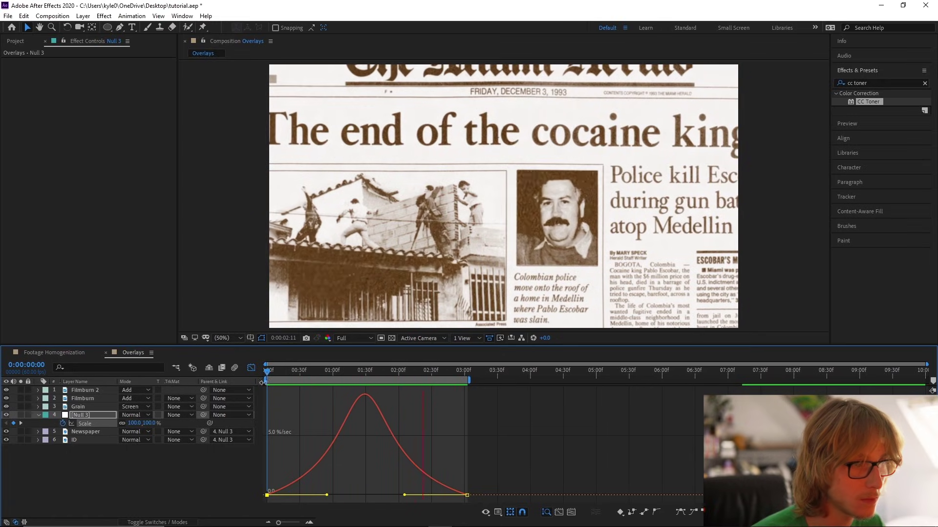
key(shift+F3)
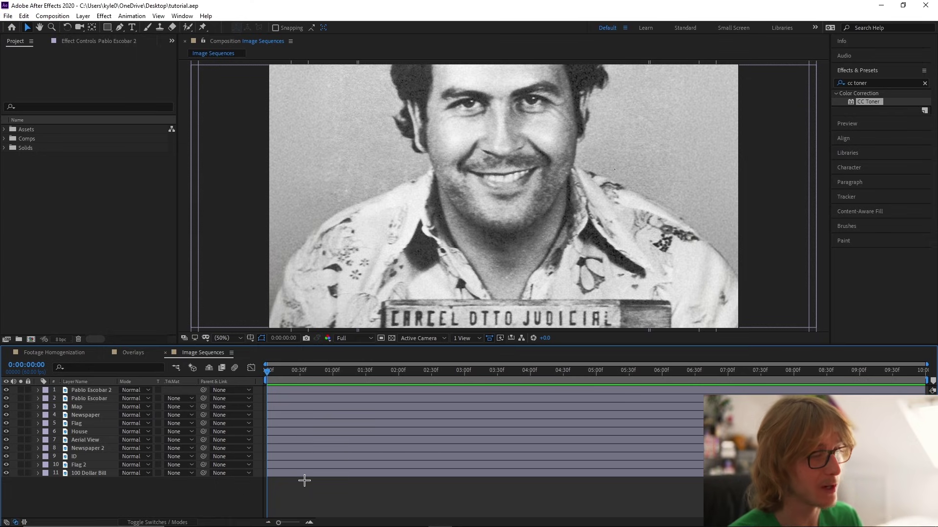
drag(98, 494, 97, 391)
click(110, 494)
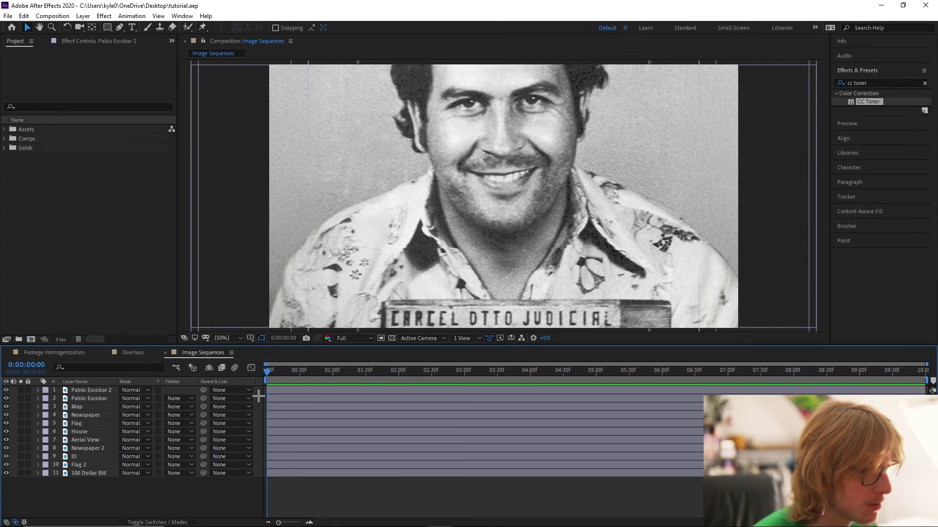
Trim all eleven image layers to their first five frames by splitting them at 0:00:00:05 and deleting the remainders.
click(278, 473)
drag(272, 370, 357, 375)
key(semicolon)
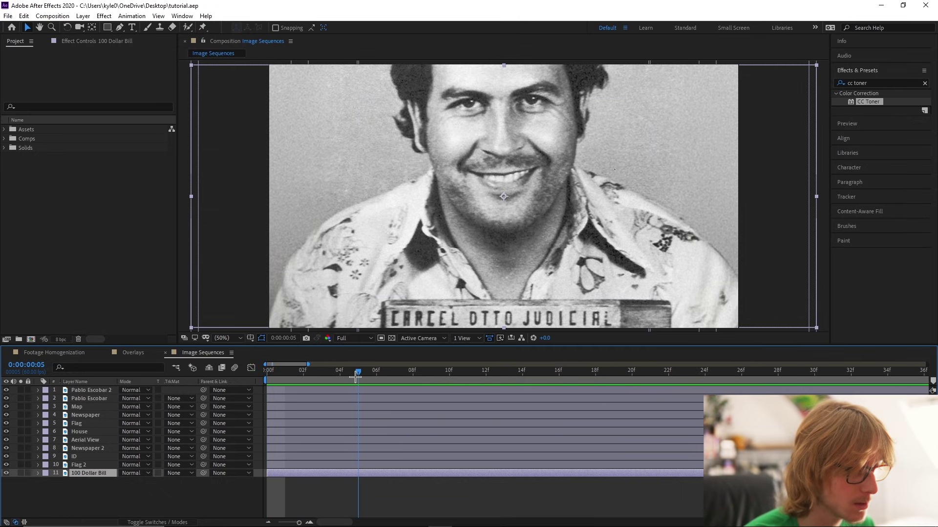
key(minus)
click(298, 465)
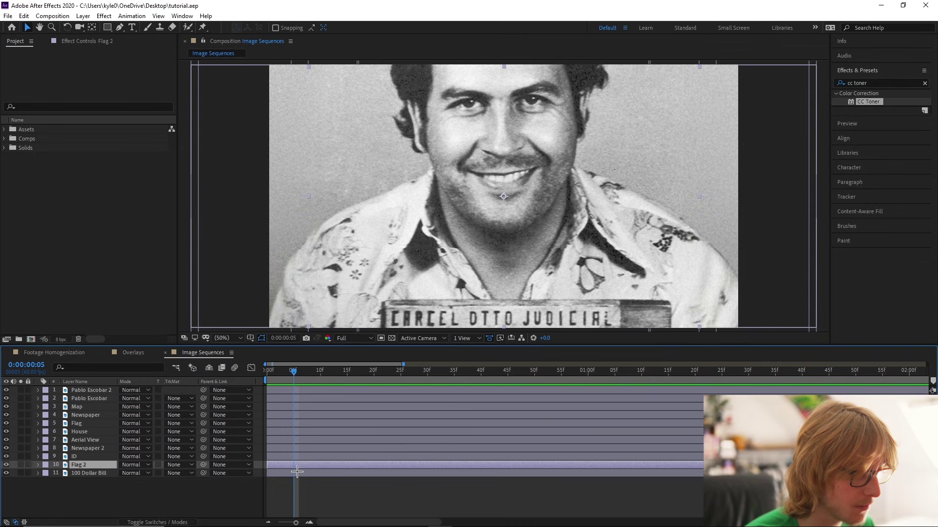
click(297, 472)
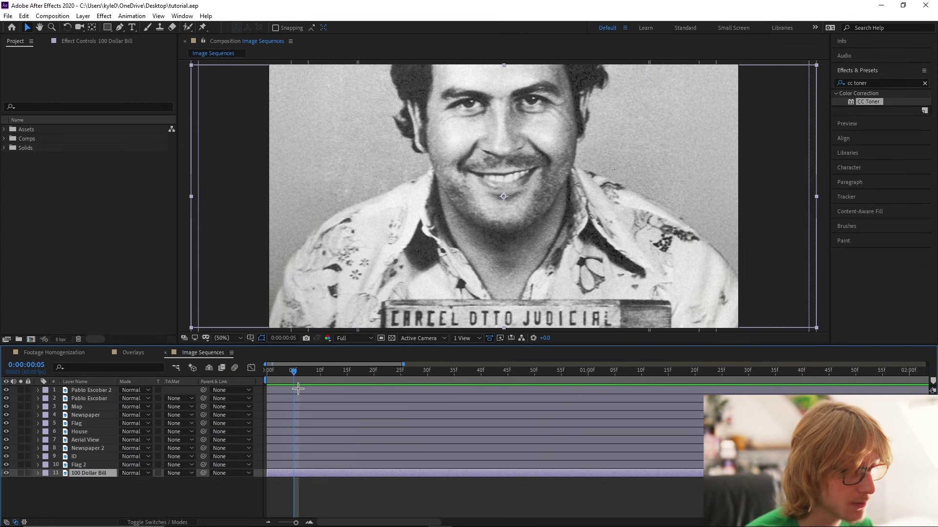
key(ctrl+a)
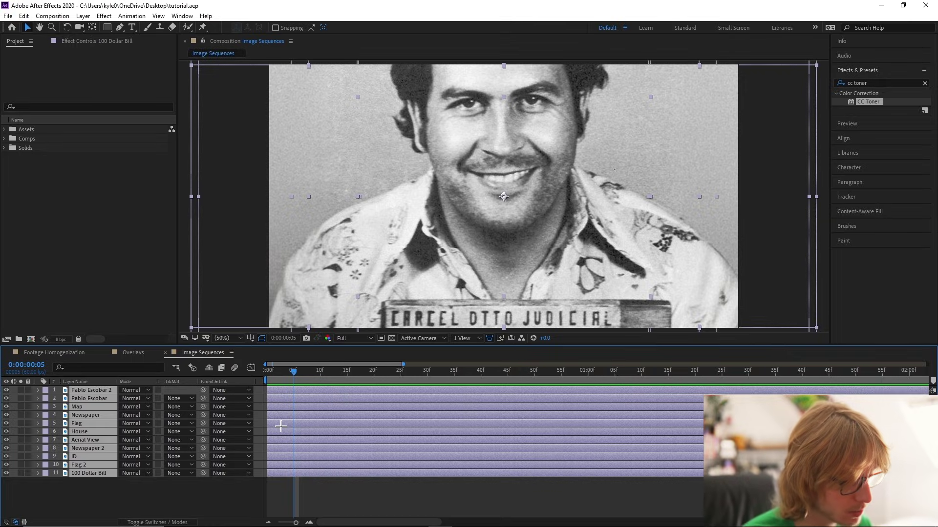
key(ctrl+shift+d)
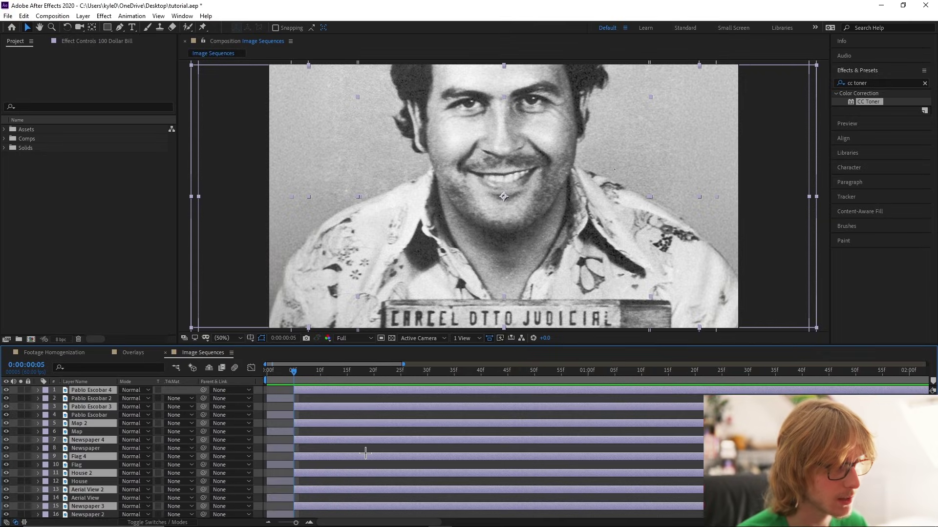
key(Delete)
Sequence all image layers end to end from the first frame, starting with 100 Dollar Bill and ending with Pablo Escobar 2.
drag(281, 371, 266, 371)
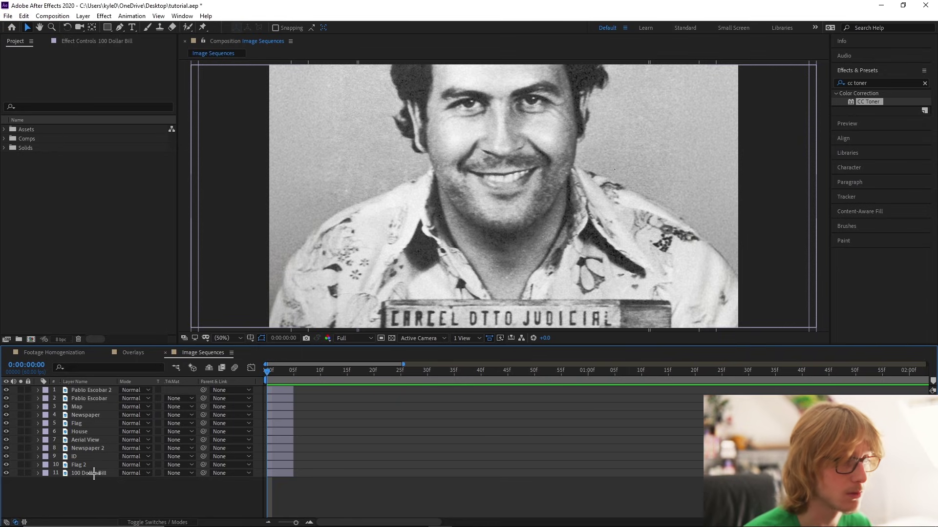
click(93, 473)
shift+click(80, 390)
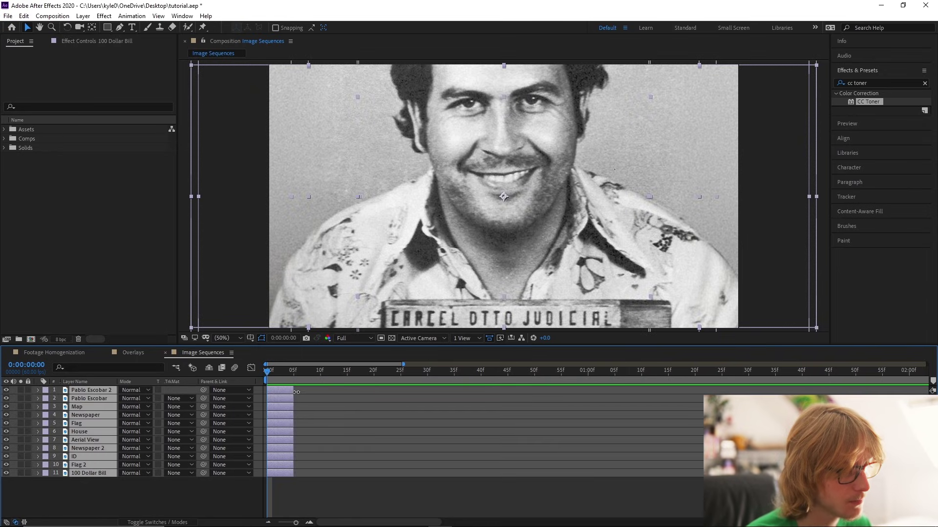
right_click(272, 388)
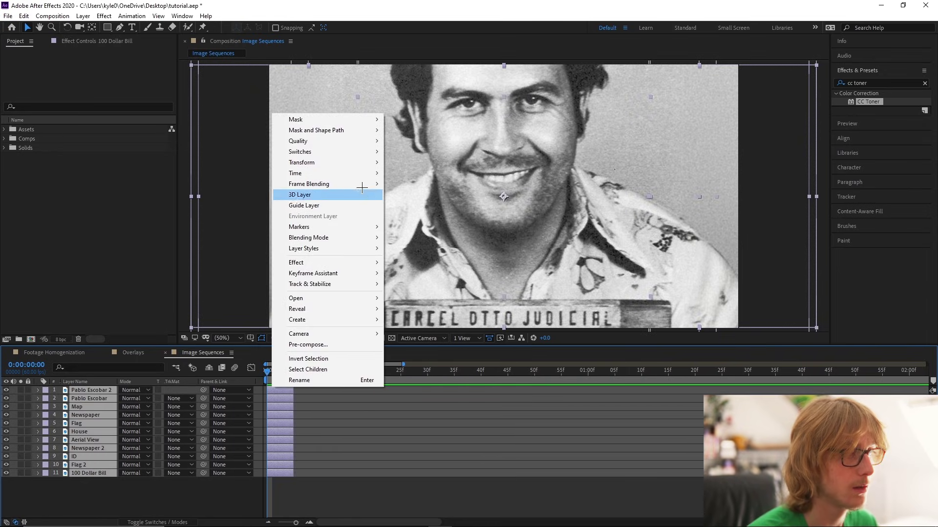
mouse_move(329, 275)
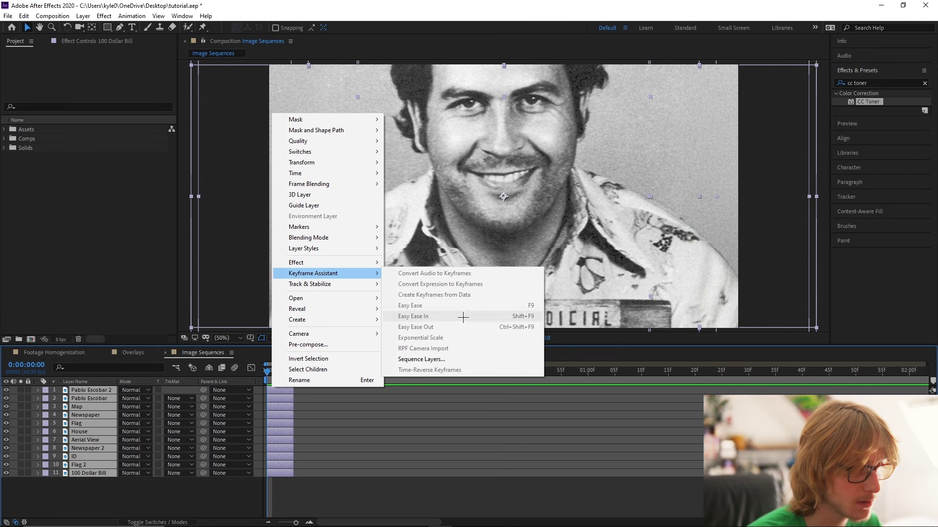
click(421, 359)
click(489, 293)
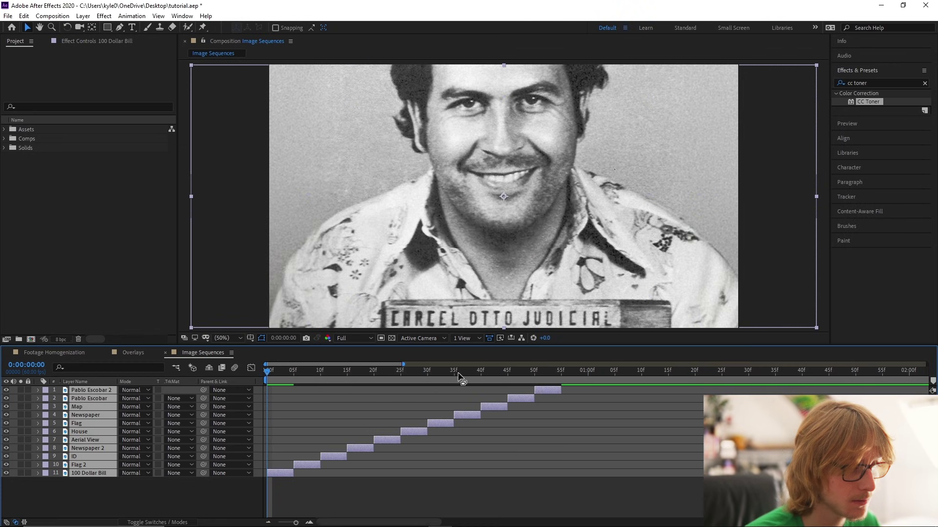
Extend the Pablo Escobar 2 layer's out point to about 0:00:02:58 and end the work area there.
click(314, 443)
drag(320, 374, 919, 389)
key(minus)
key(minus)
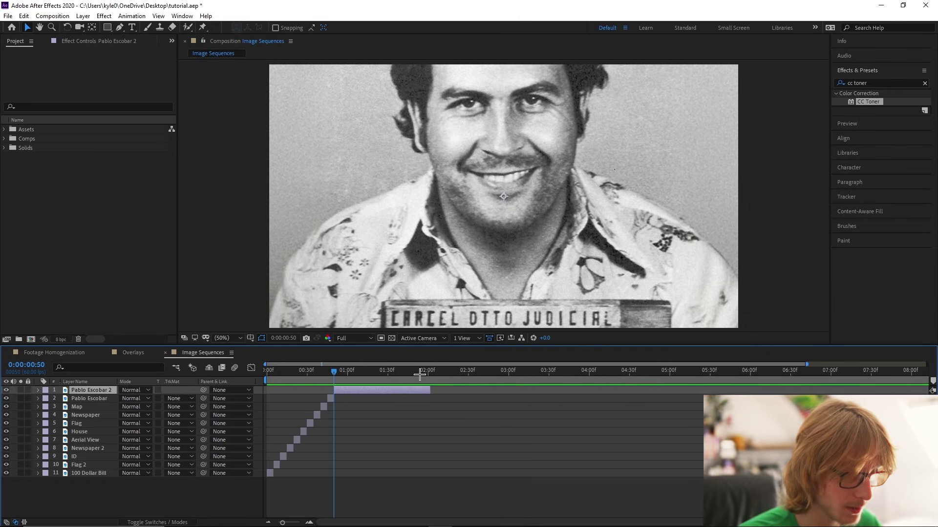
drag(427, 373, 439, 373)
drag(430, 390, 493, 389)
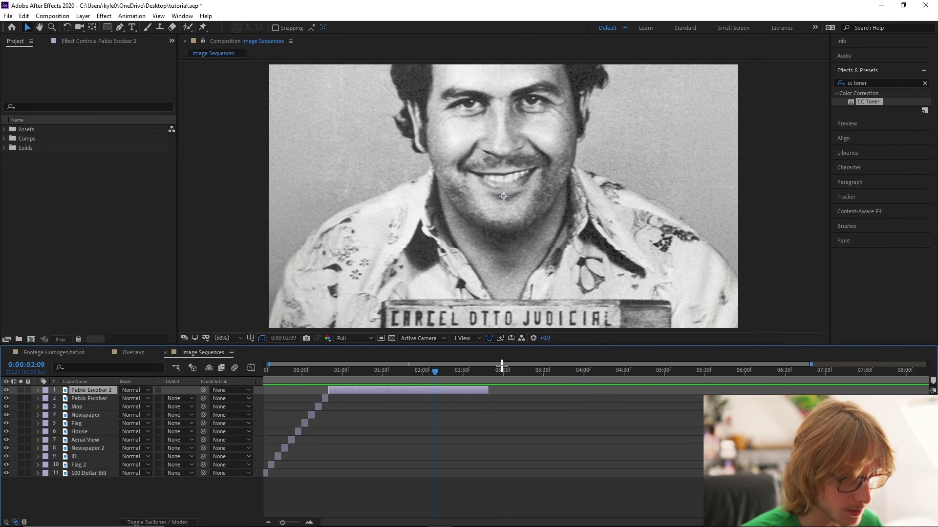
click(510, 376)
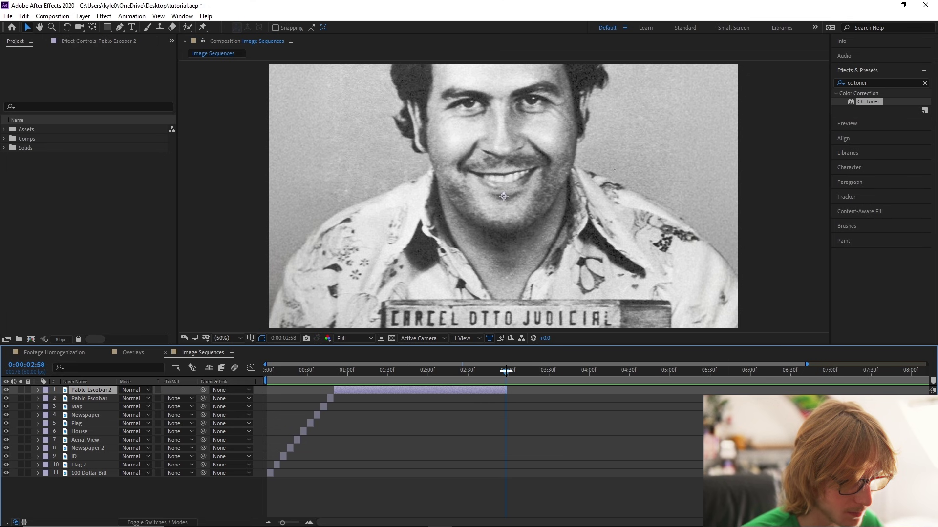
key(n)
Preview the image sequence from the first frame to examine its timing.
key(Home)
key(equal)
key(equal)
key(equal)
key(equal)
click(313, 472)
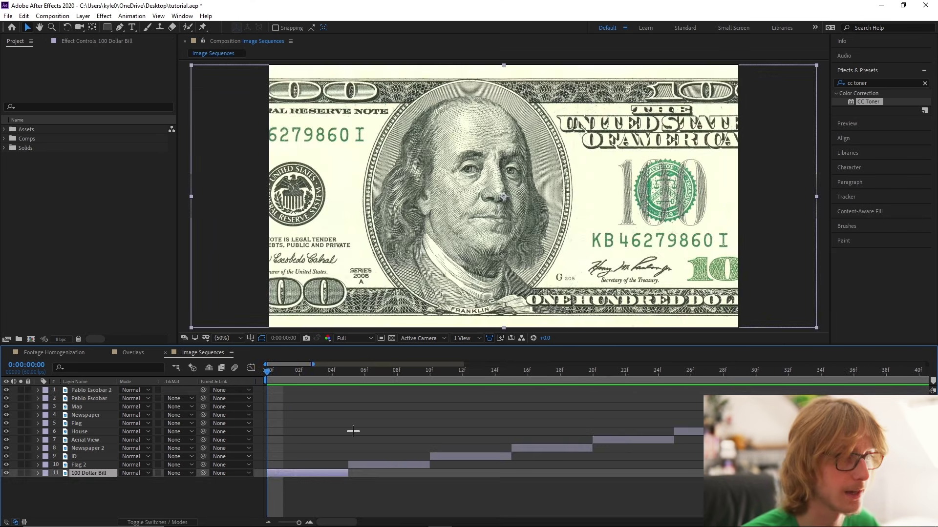
key(minus)
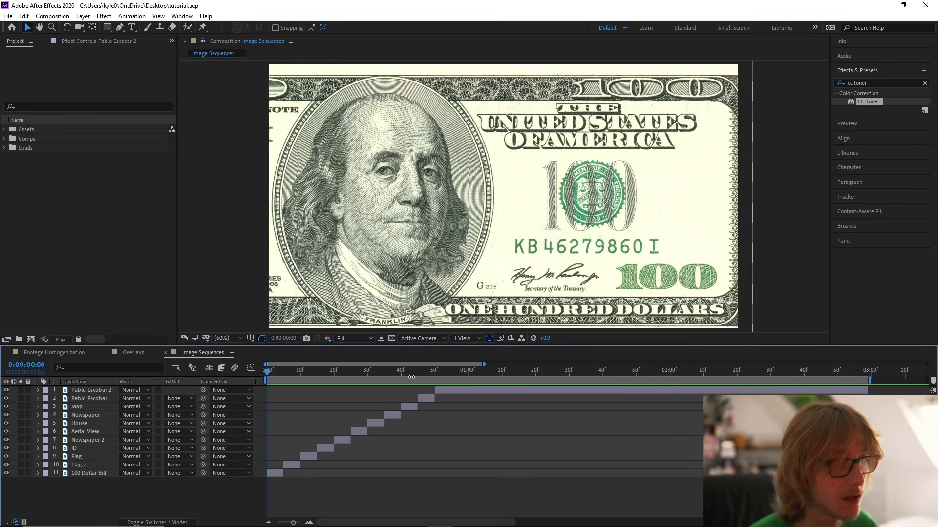
key(space)
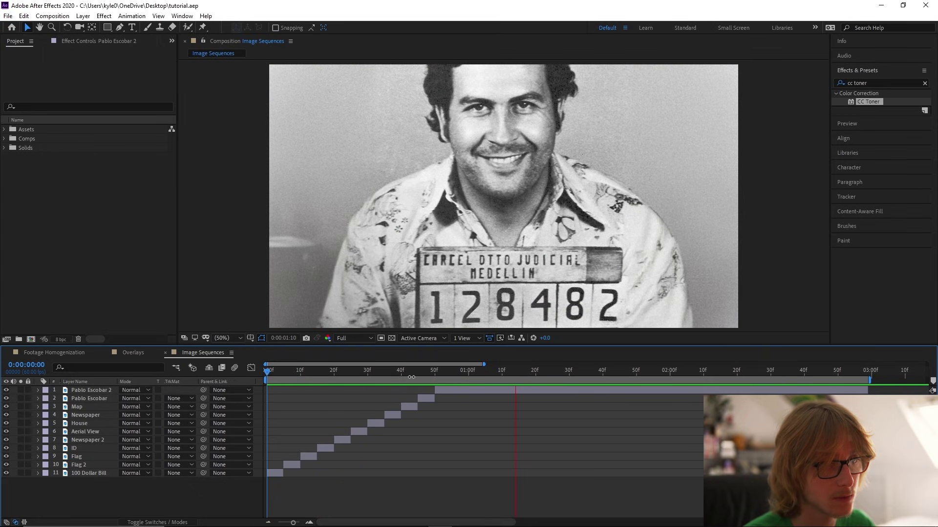
key(space)
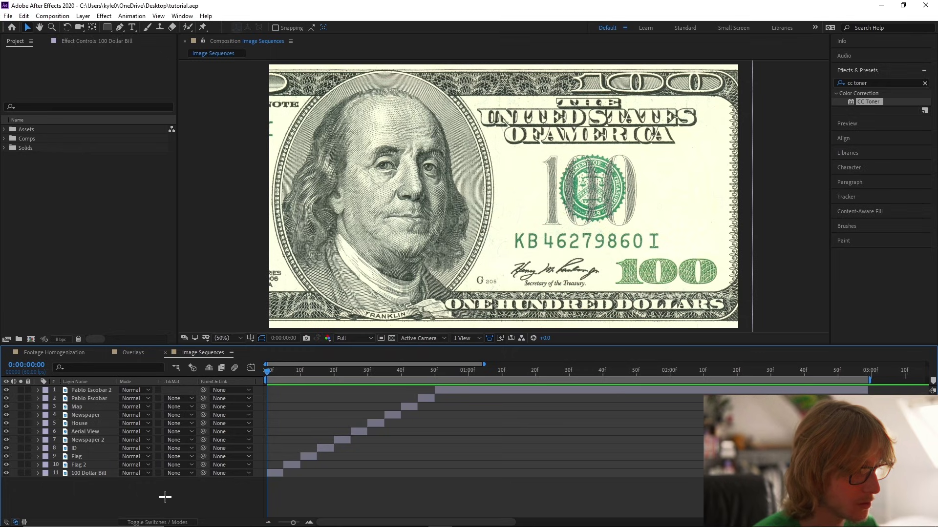
Create a null object and parent all eleven image layers to it.
right_click(165, 497)
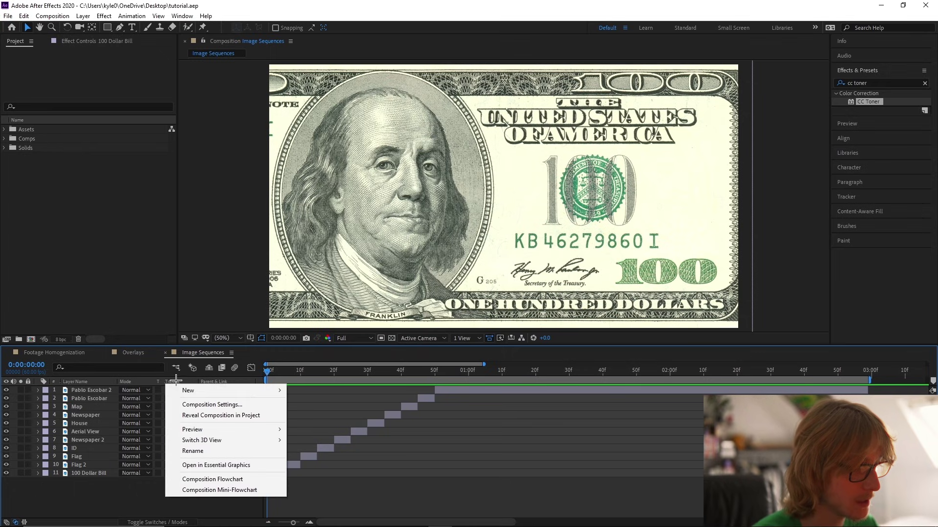
mouse_move(188, 389)
click(308, 445)
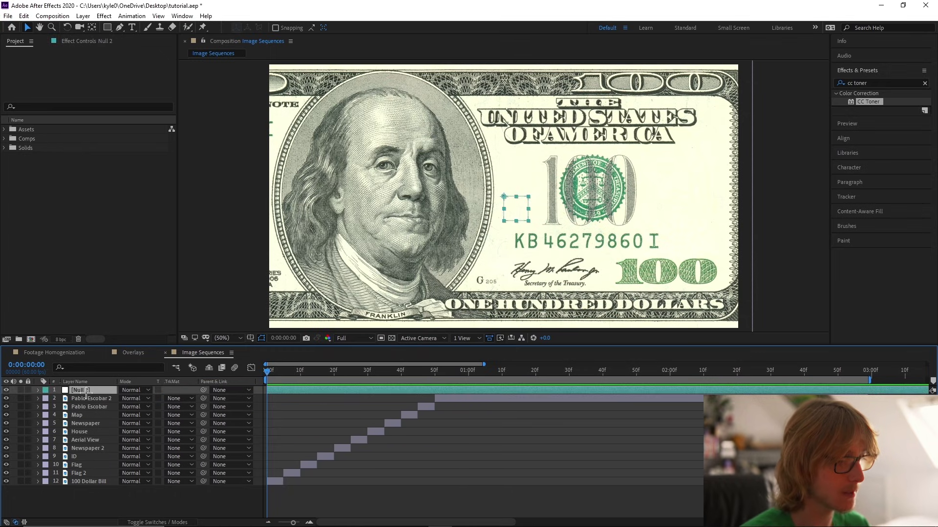
drag(117, 504, 104, 397)
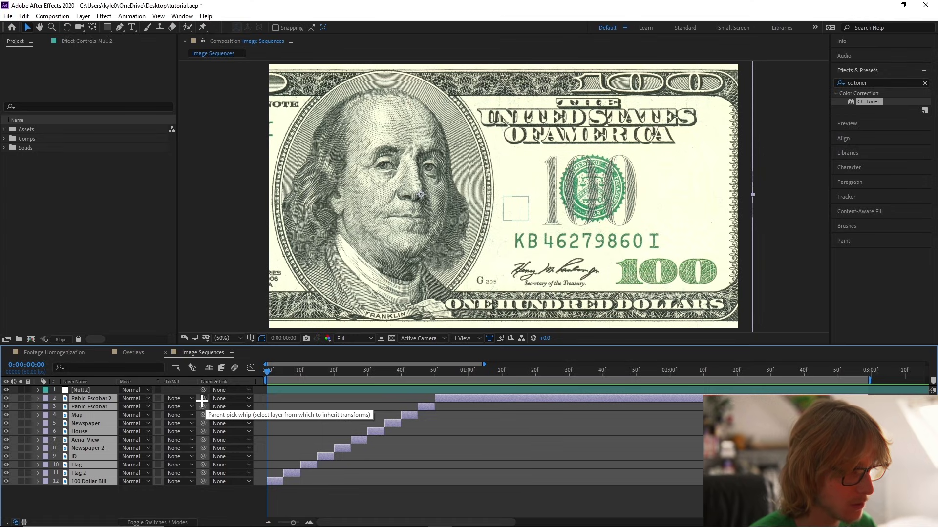
drag(202, 401, 102, 391)
Animate the null's scale with keyframes of 100% at the first frame and 110% at 0:00:02:58.
key(s)
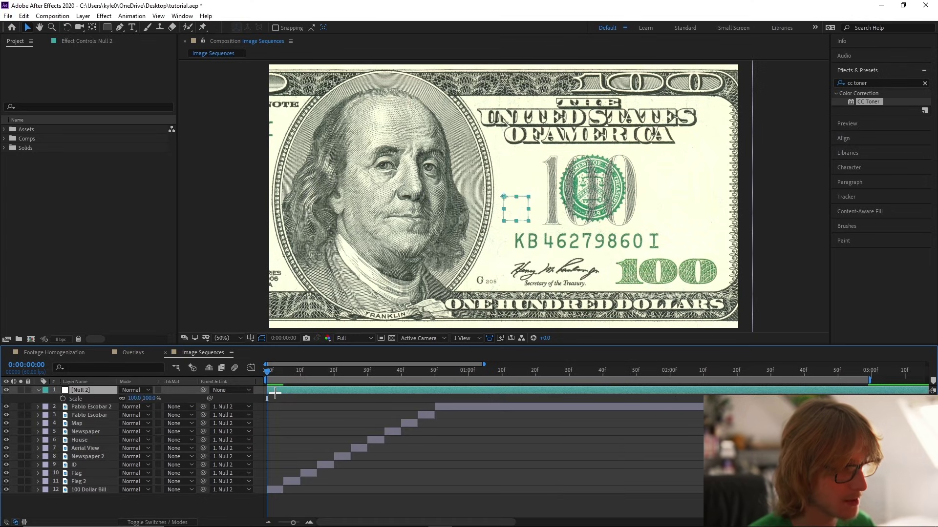
click(63, 399)
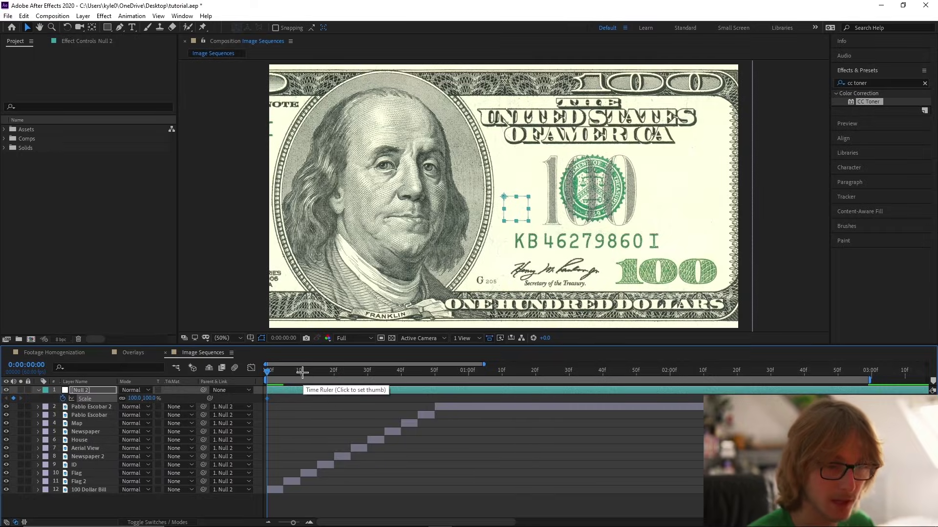
drag(302, 372, 865, 378)
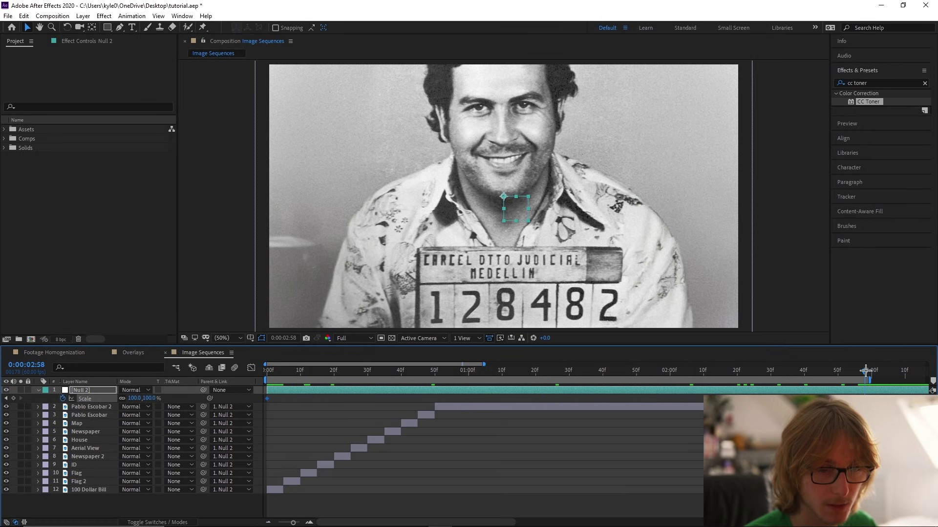
click(138, 398)
text(110)
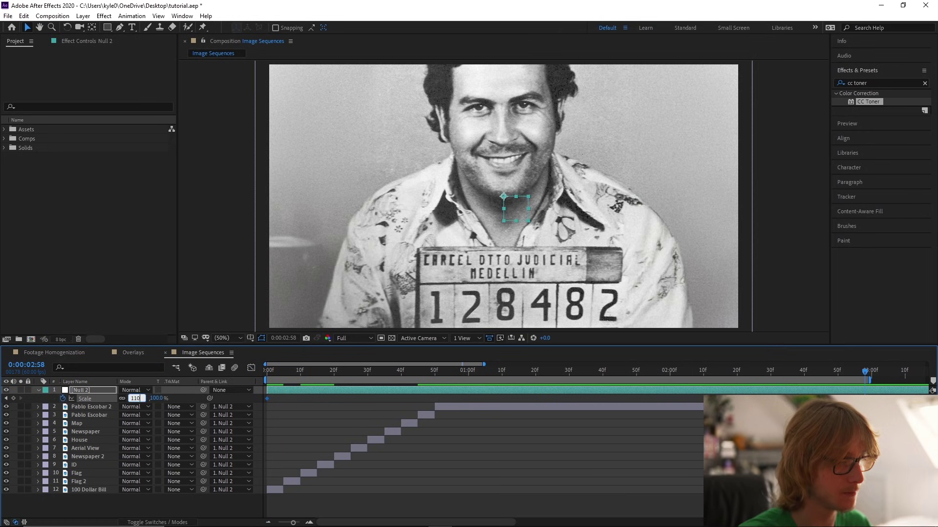
key(Return)
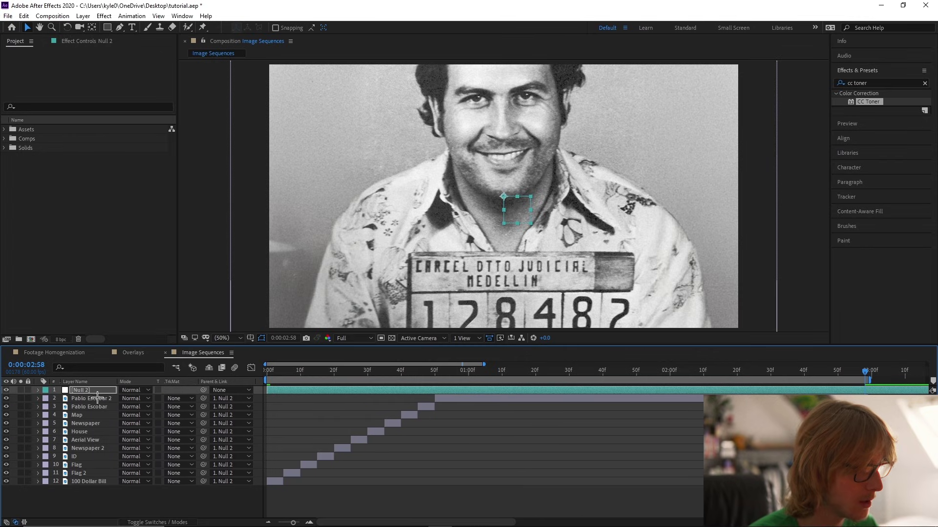
Apply Easy Ease to the null's scale keyframes.
right_click(98, 399)
mouse_move(157, 508)
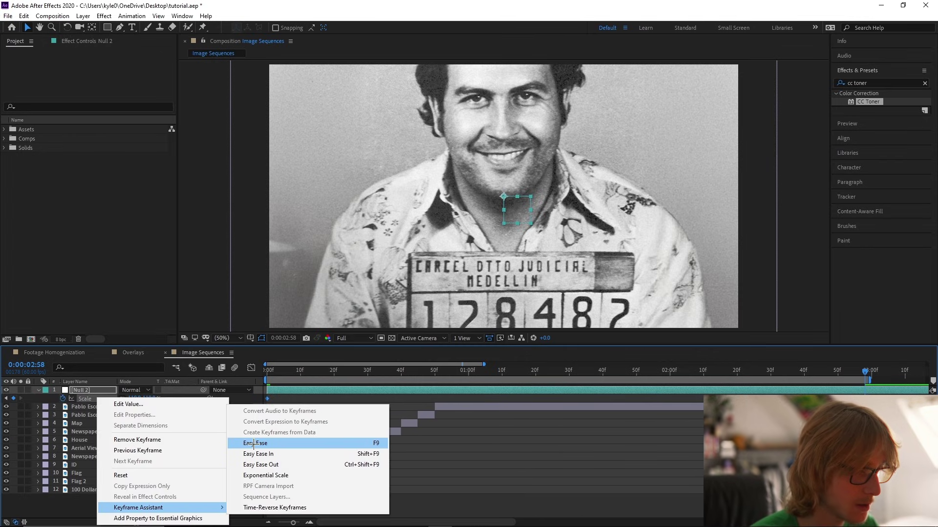
click(253, 443)
Shape the null's scale speed curve into a steep peak at 0:00:00:50, where the final image begins.
click(436, 372)
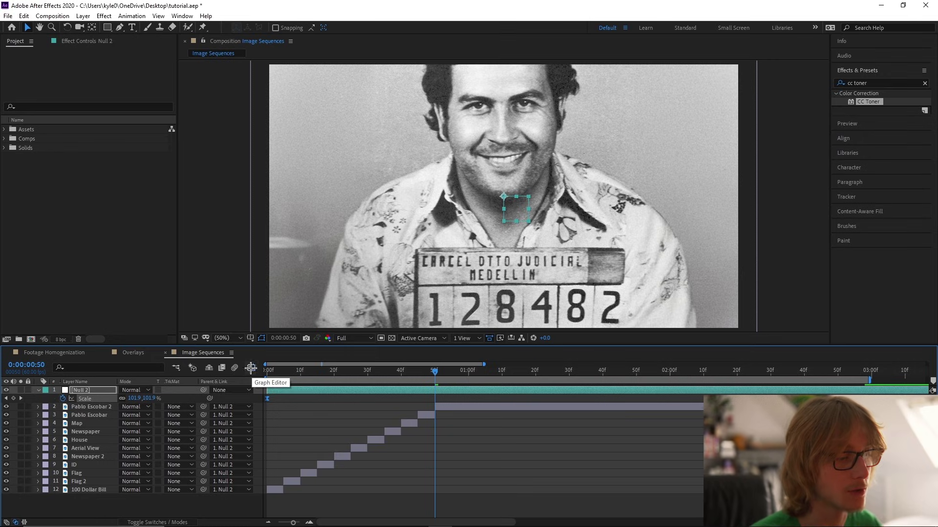
click(251, 368)
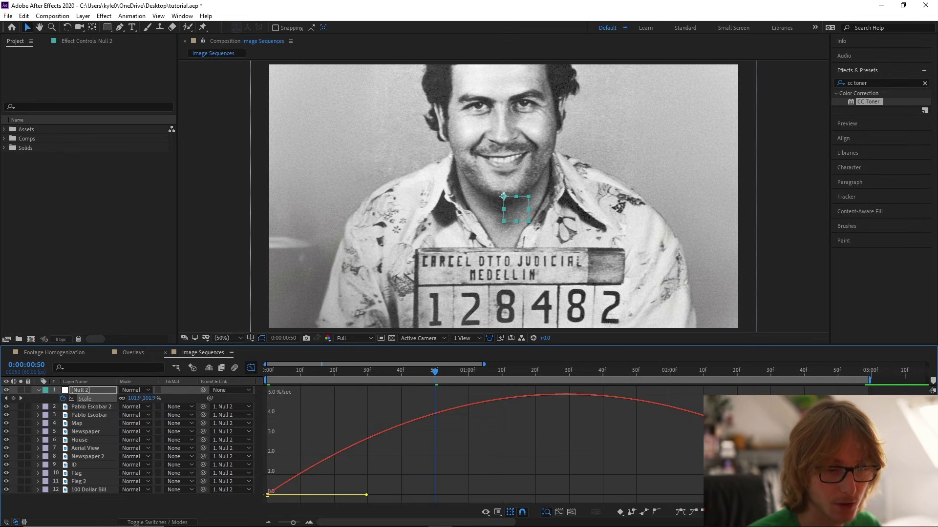
drag(838, 469, 890, 526)
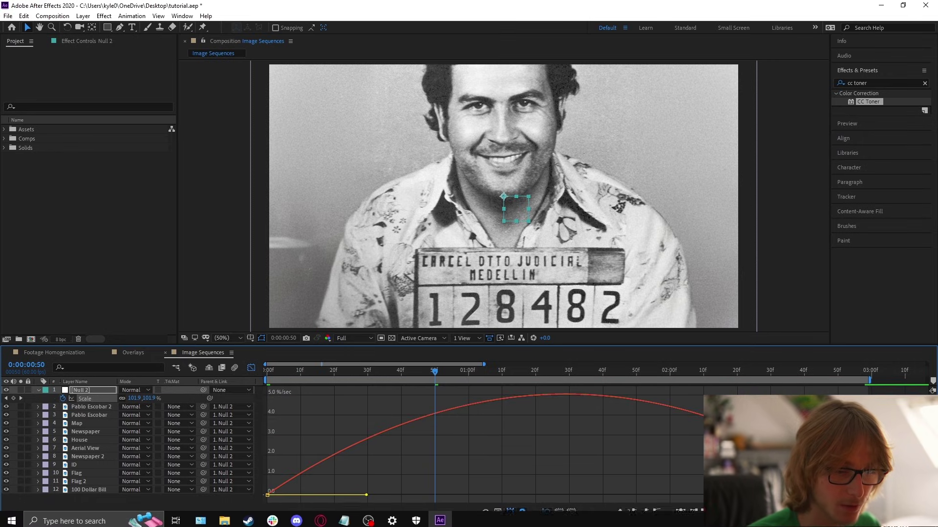
drag(767, 494, 621, 498)
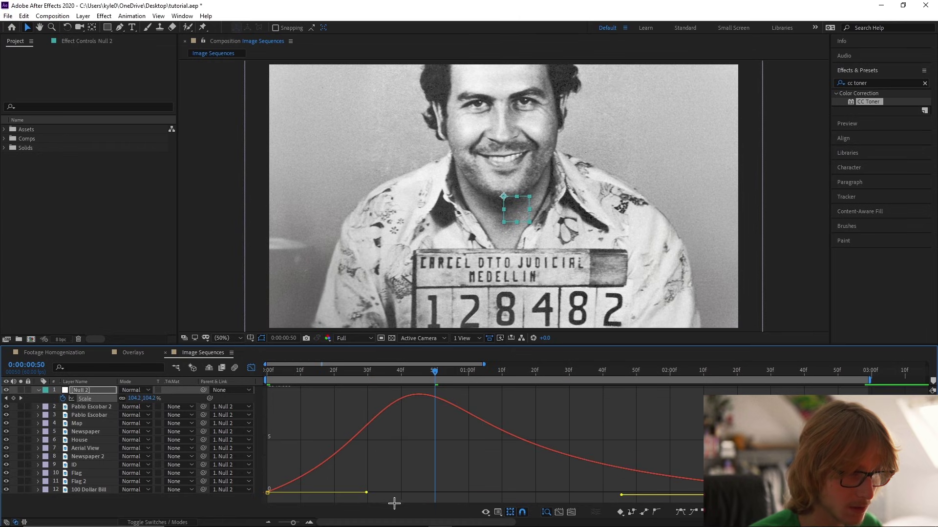
drag(368, 495, 382, 493)
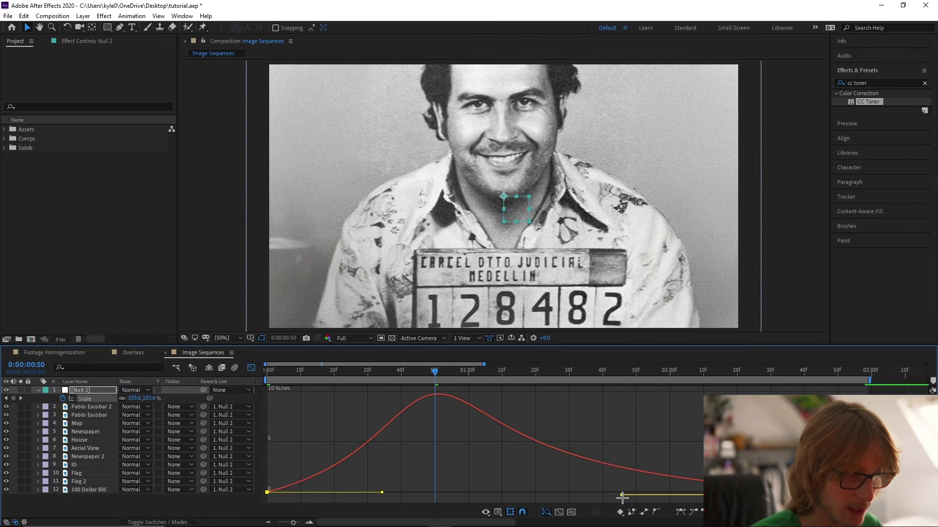
drag(622, 494, 565, 495)
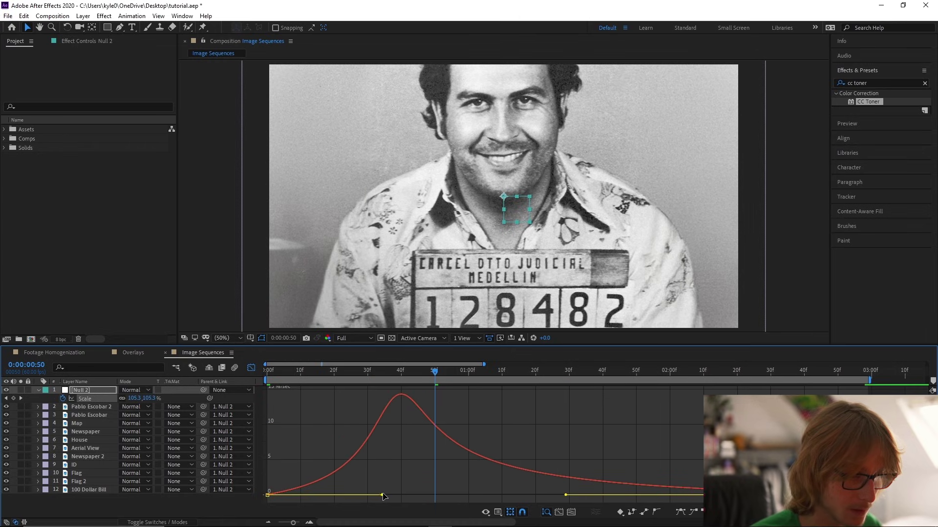
drag(383, 496, 412, 495)
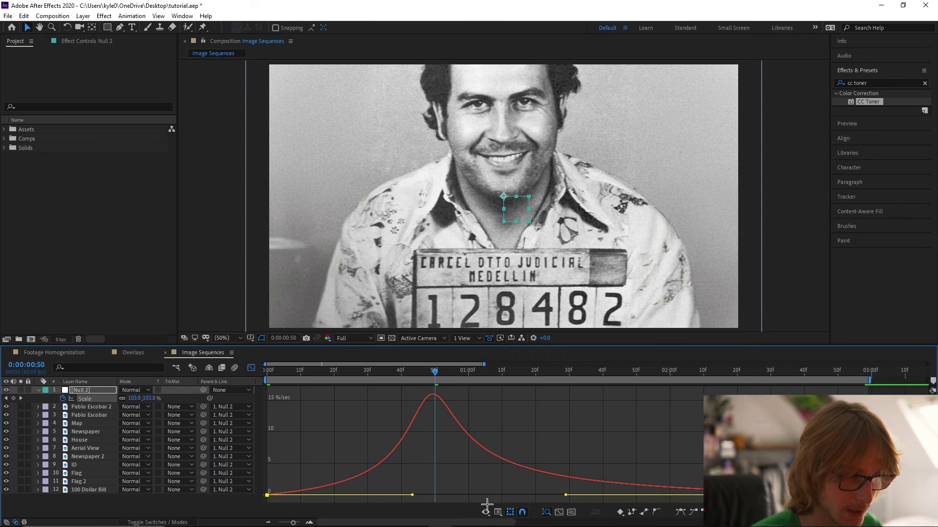
drag(566, 497, 571, 496)
Preview the eased zoom from the first frame and return to the layer bar view.
drag(436, 373, 249, 379)
key(space)
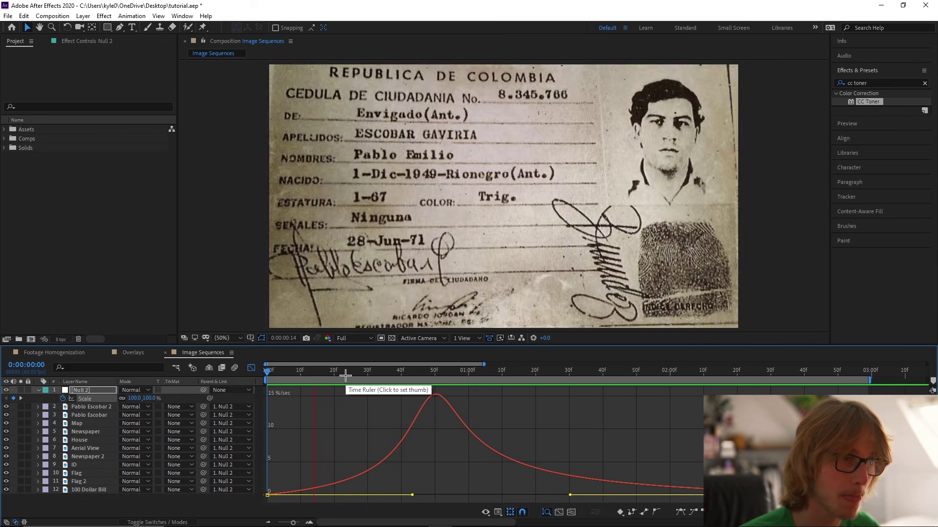
click(251, 368)
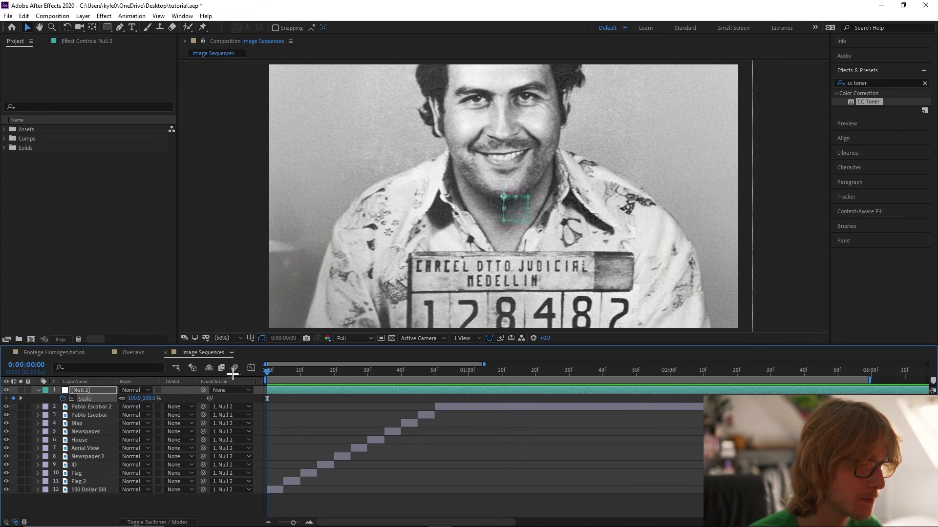
Add an adjustment layer above the null in the Image Sequences composition and rename it FX.
key(u)
click(471, 374)
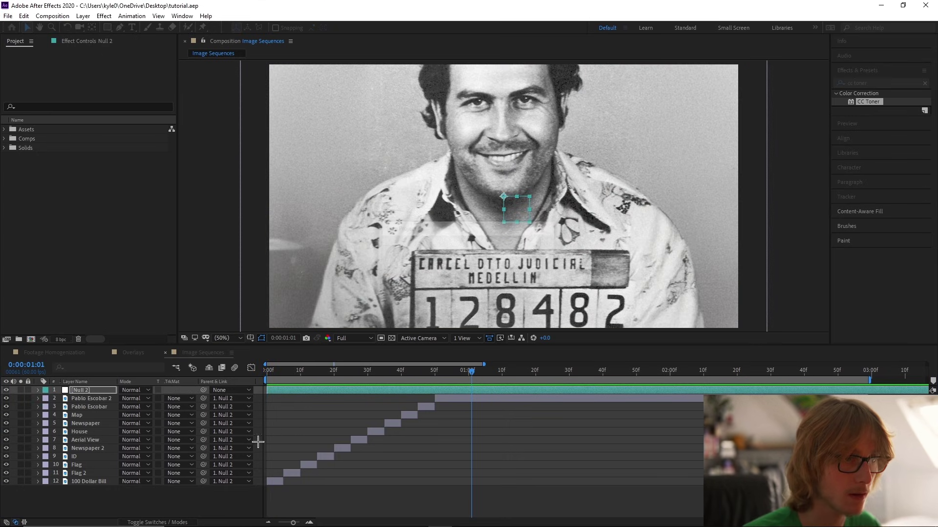
click(161, 499)
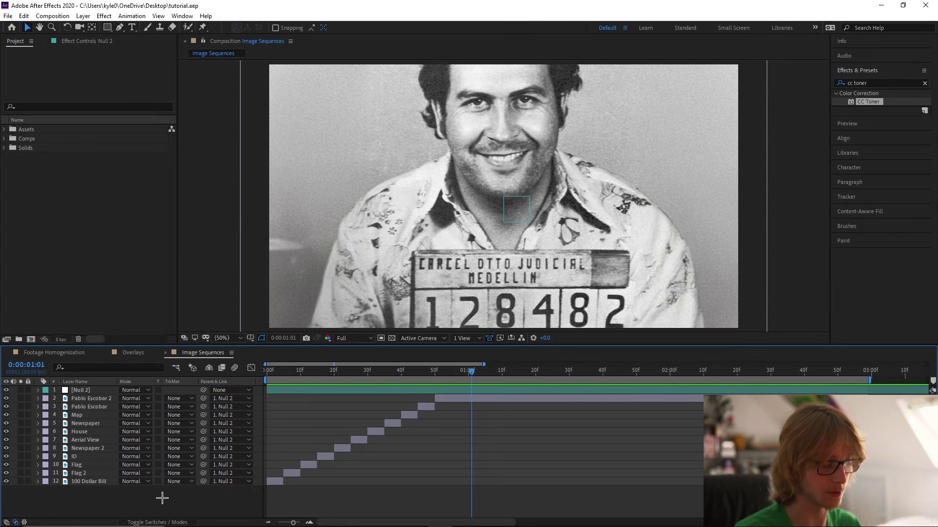
key(ctrl+alt+y)
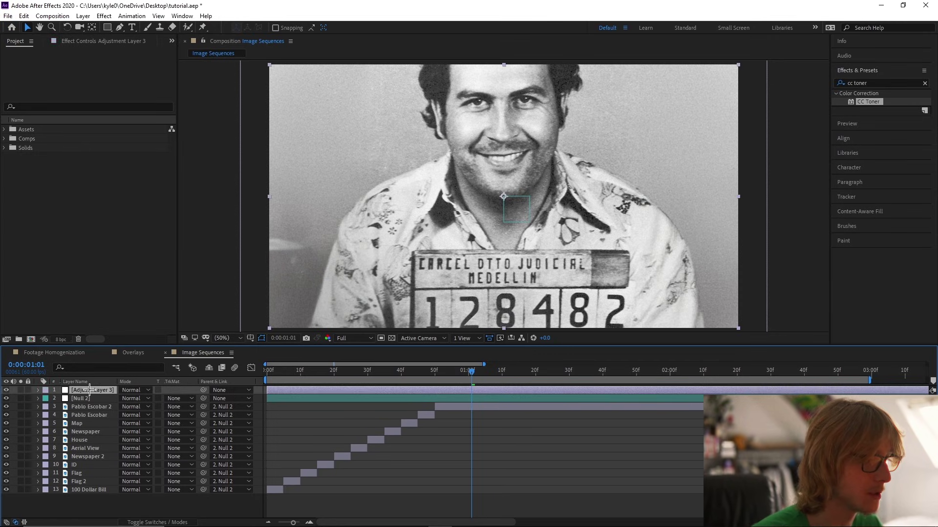
right_click(91, 390)
click(125, 384)
text(FX)
click(308, 426)
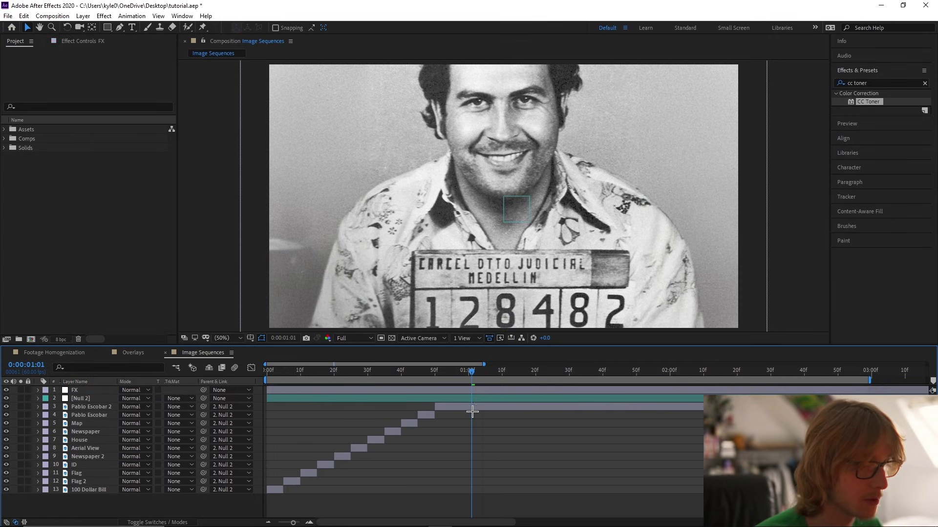
Apply the Transform effect to the FX layer and set its scale to 100.5.
click(482, 388)
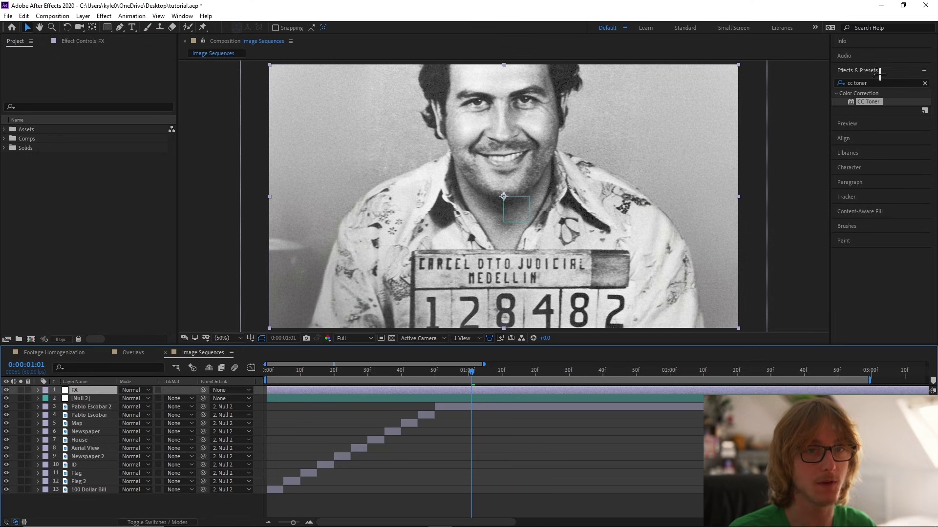
click(861, 84)
text(transform)
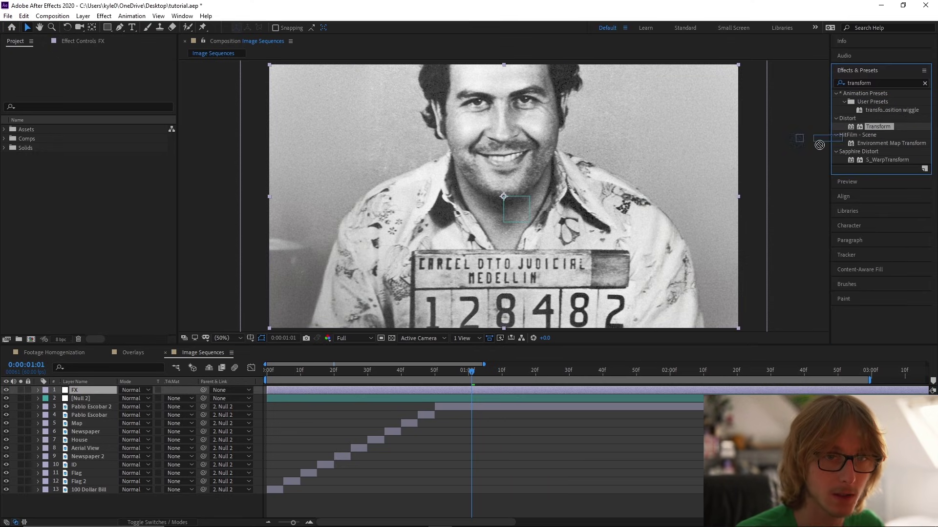
drag(820, 145, 93, 391)
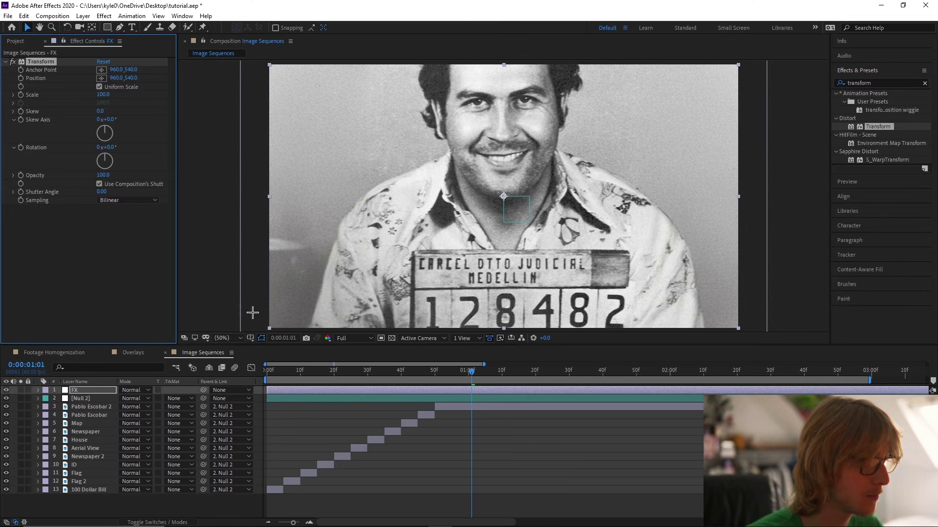
click(102, 94)
text(100.5)
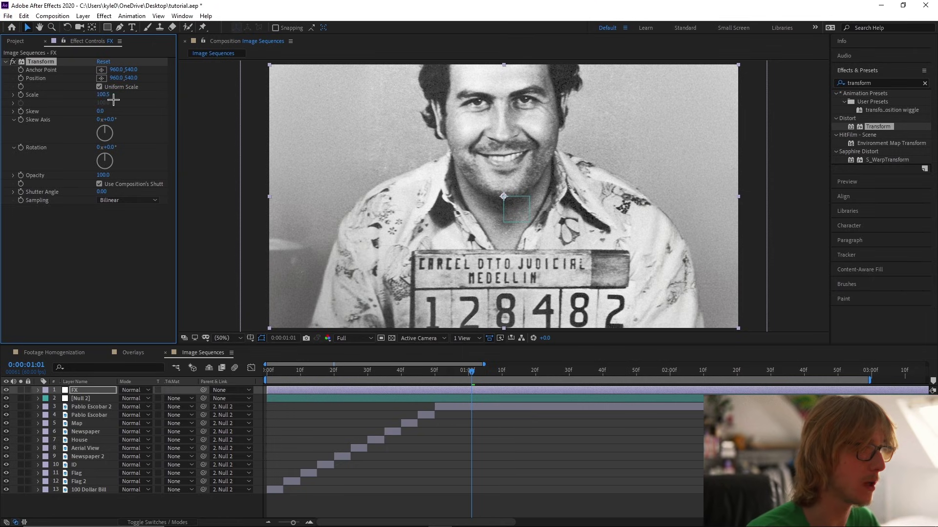
key(Return)
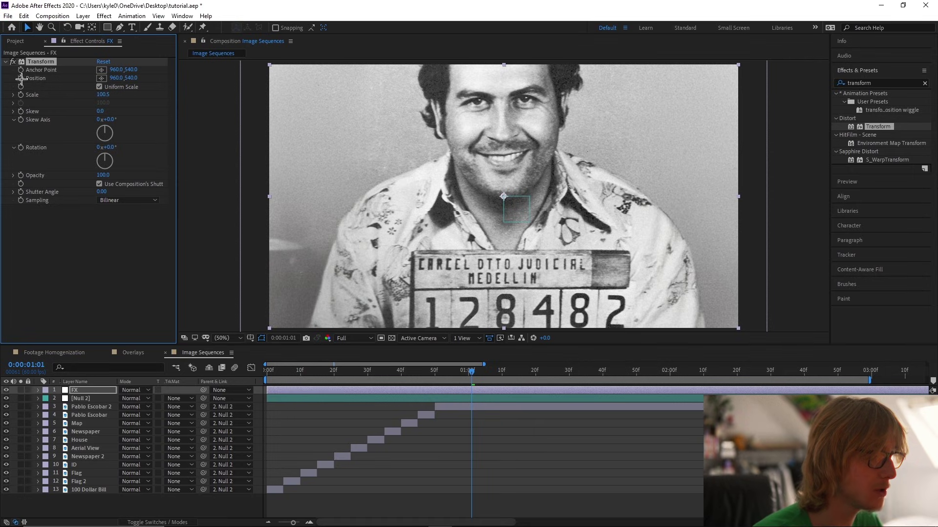
Add an expression to the Transform effect's Position with posterizeTime(3) and wiggle(222,1) on two lines.
alt+click(20, 78)
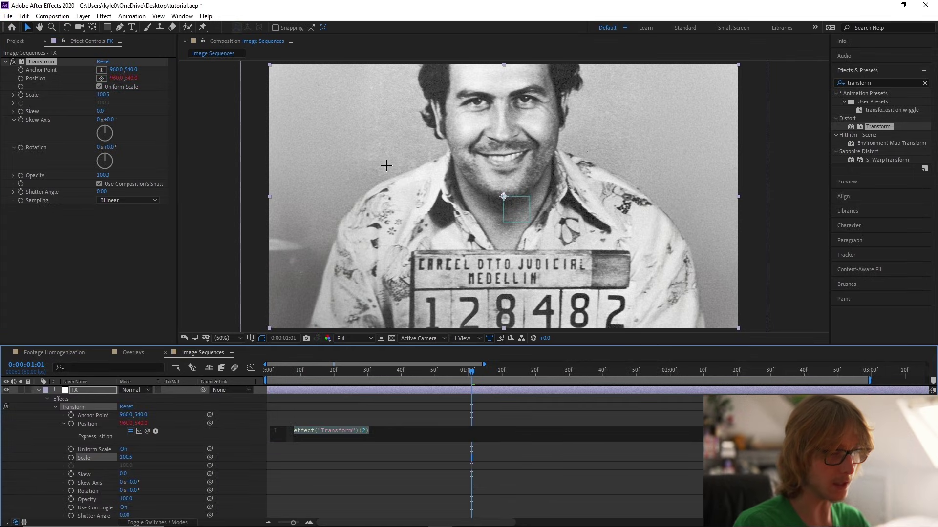
text(posterize)
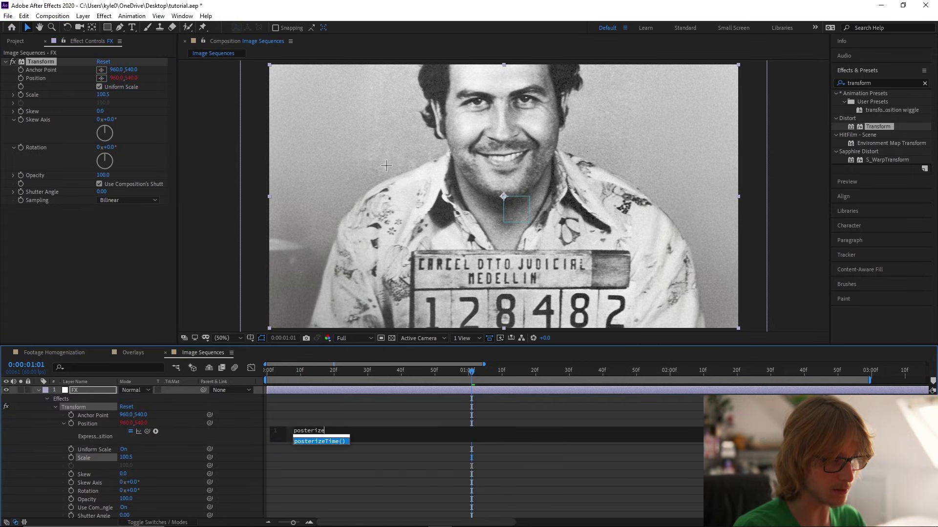
text(tim)
key(Return)
text(w)
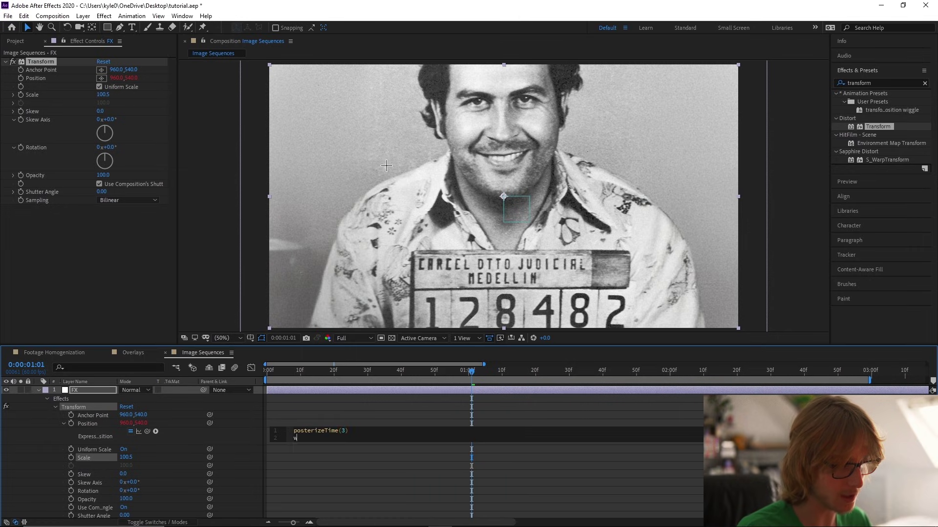
text(iggle)
key(Return)
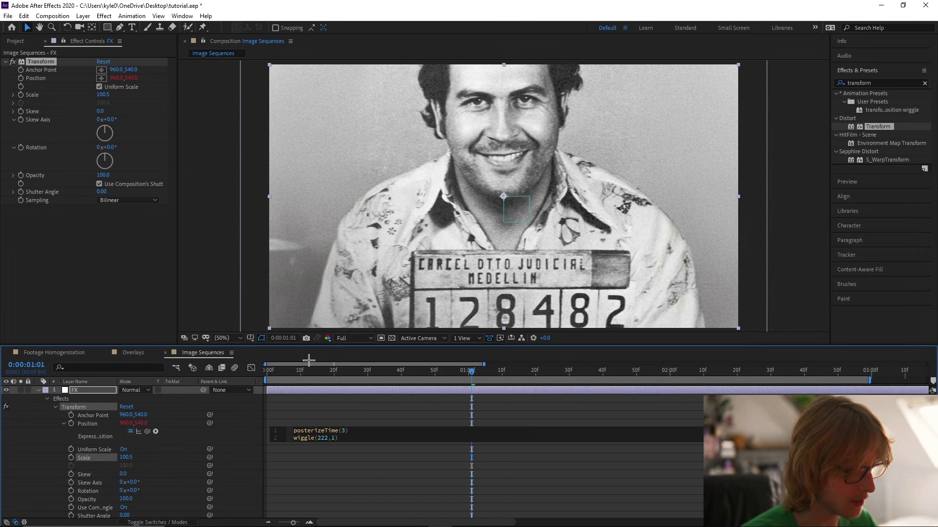
click(312, 403)
Collapse the FX layer's properties and preview the position wiggle over the end of the image sequence.
click(87, 390)
key(u)
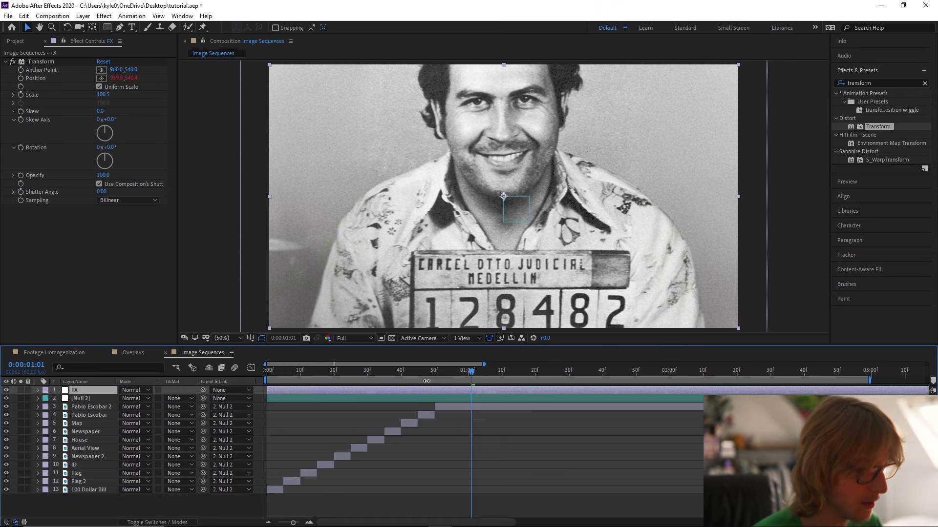
drag(440, 376, 487, 376)
key(space)
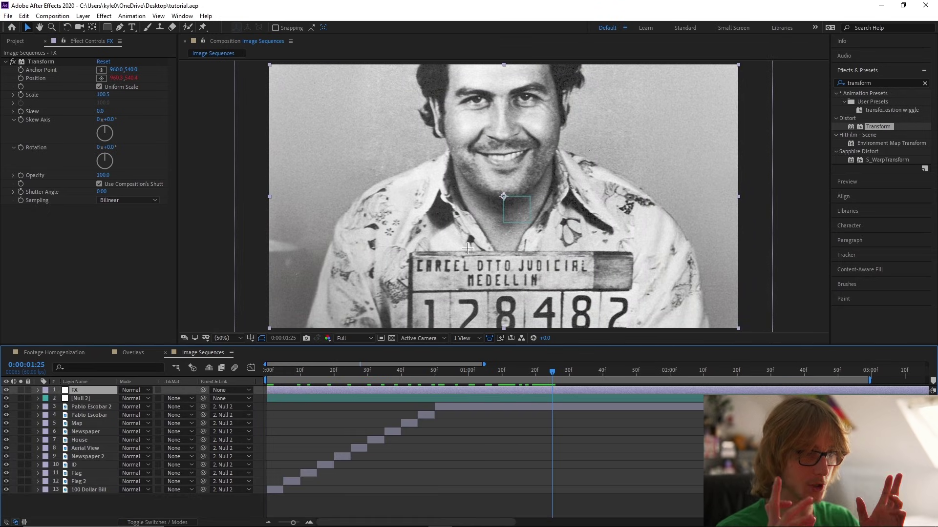
Apply Quick Chromatic Aberration 3 to the FX layer with a position of 1.00 and check it across the sequence.
click(889, 82)
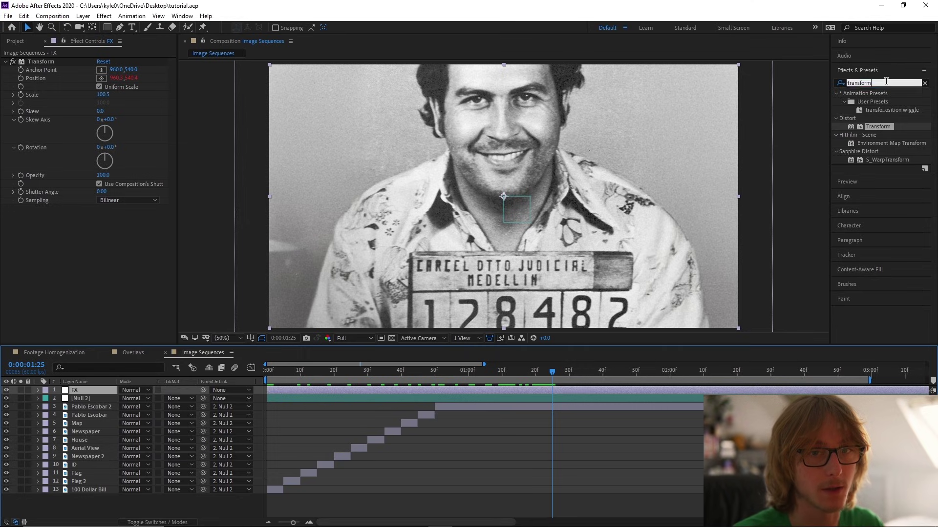
text(chromatic)
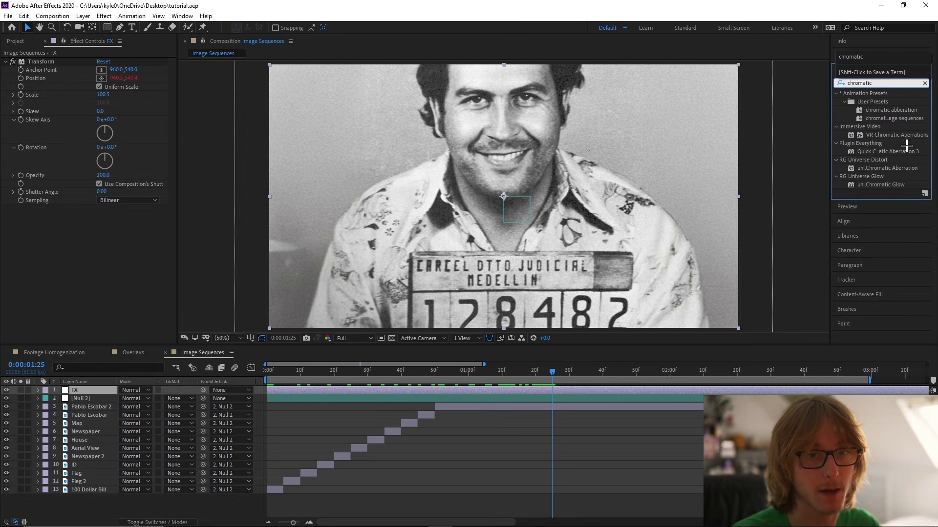
drag(891, 150, 83, 391)
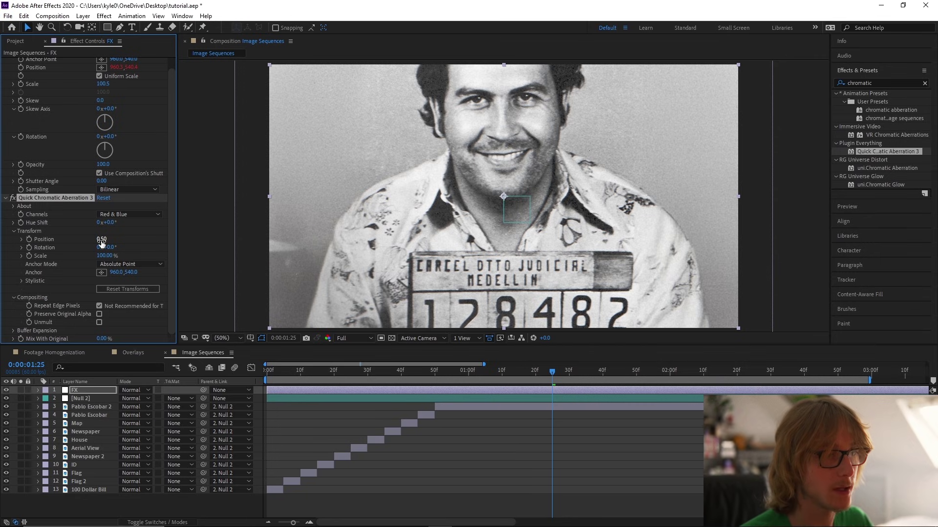
drag(101, 243, 140, 243)
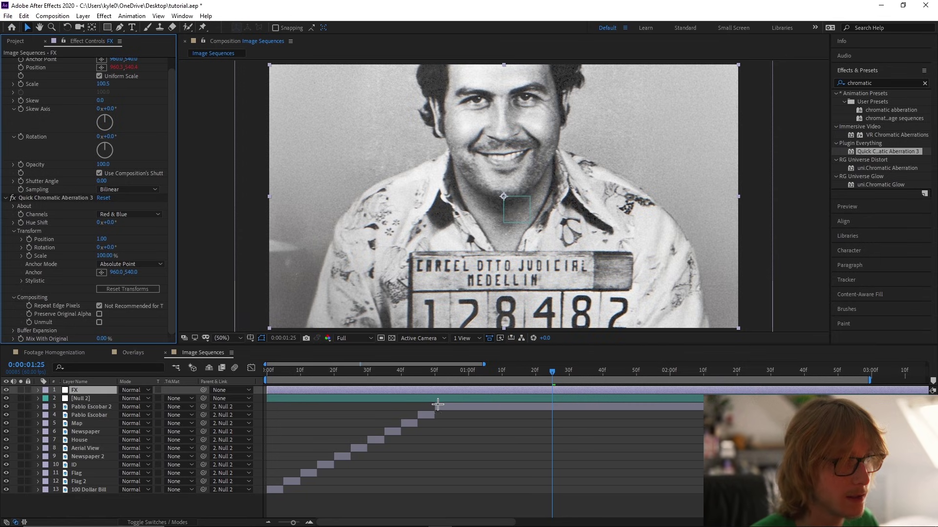
click(423, 373)
drag(423, 374, 504, 375)
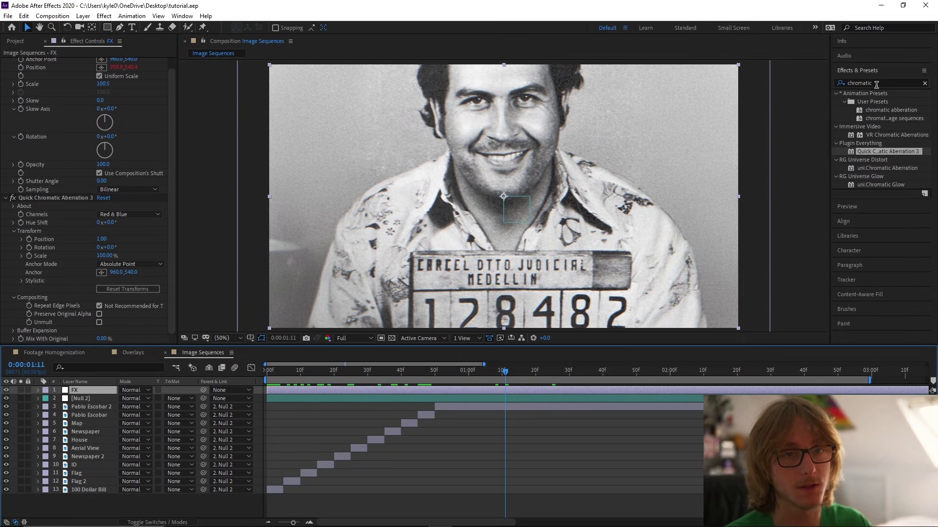
Add the Noise effect to the FX layer at 10% with color noise disabled, and save the project.
key(ctrl+5)
text(noise)
scroll(855, 174, down, 3)
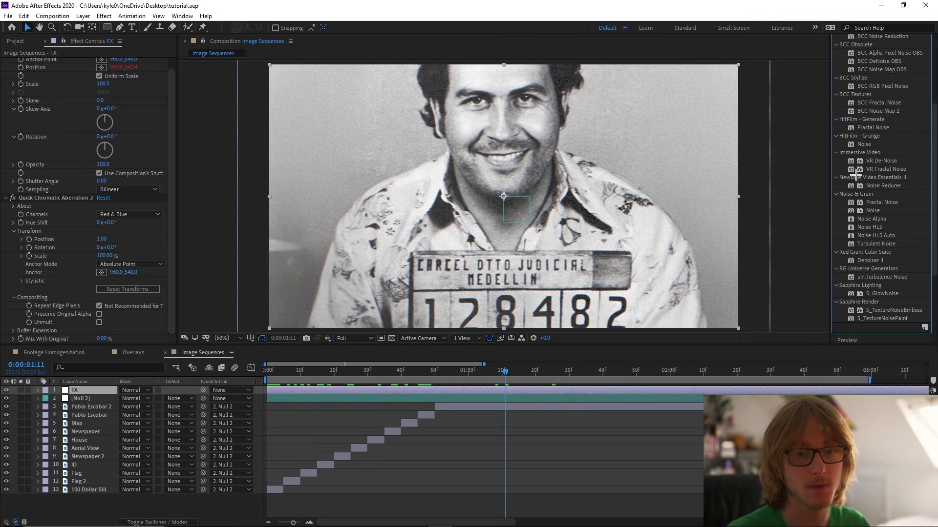
drag(873, 210, 104, 332)
click(101, 323)
text(10)
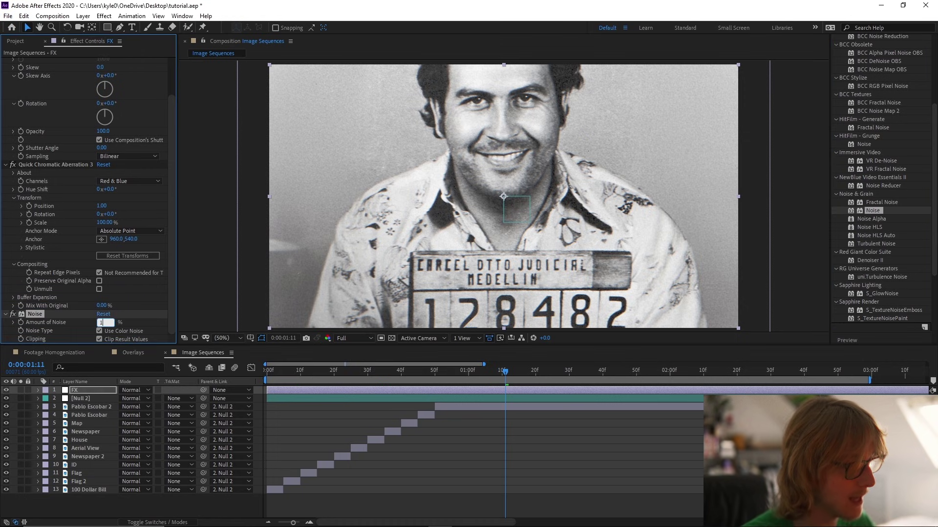
key(Return)
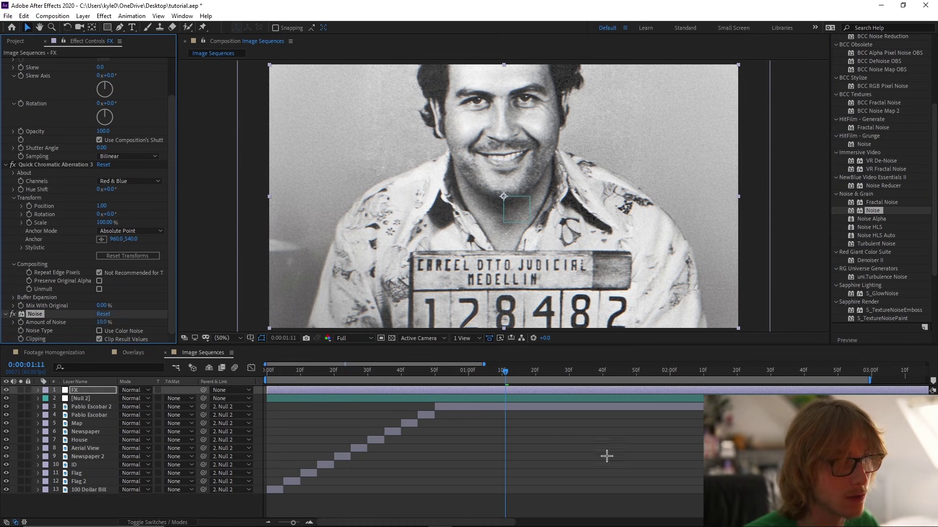
key(ctrl+s)
Create another adjustment layer directly below FX, rename it Edge Blur, and save the project.
click(571, 462)
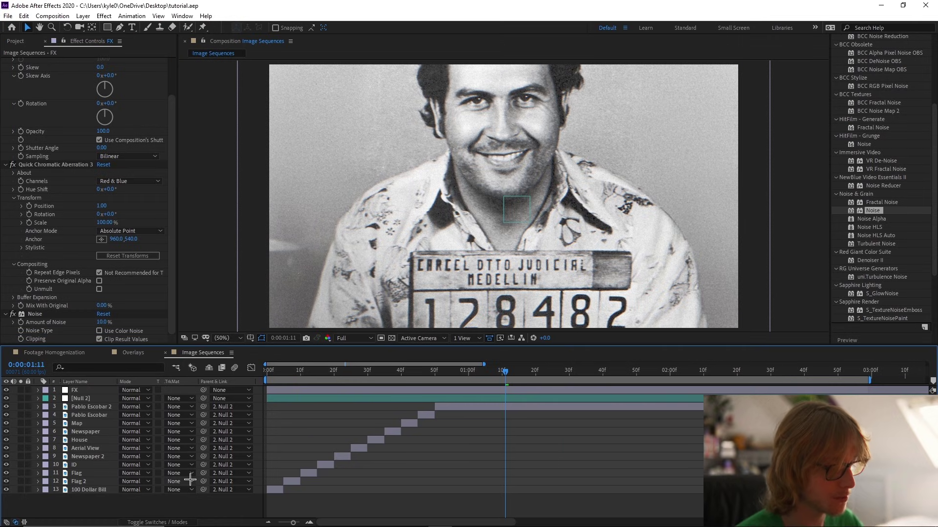
key(ctrl+alt+y)
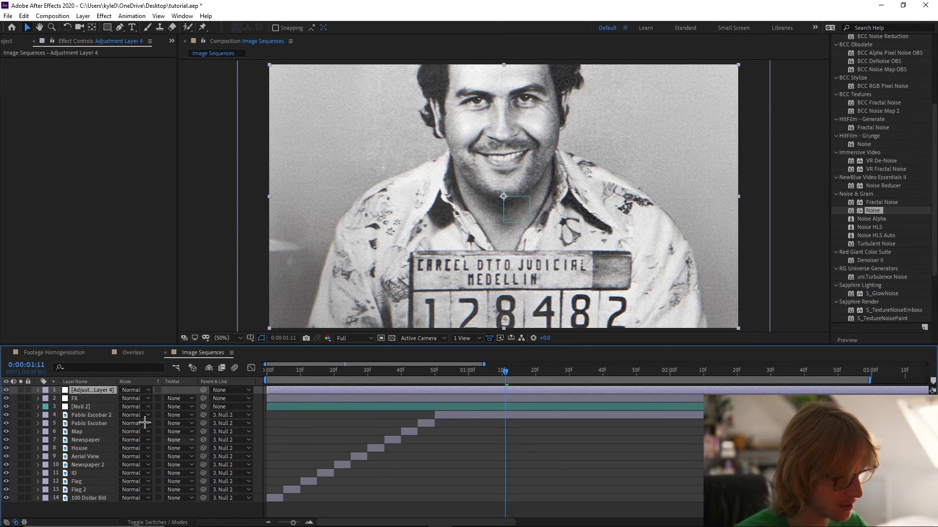
drag(106, 391, 103, 399)
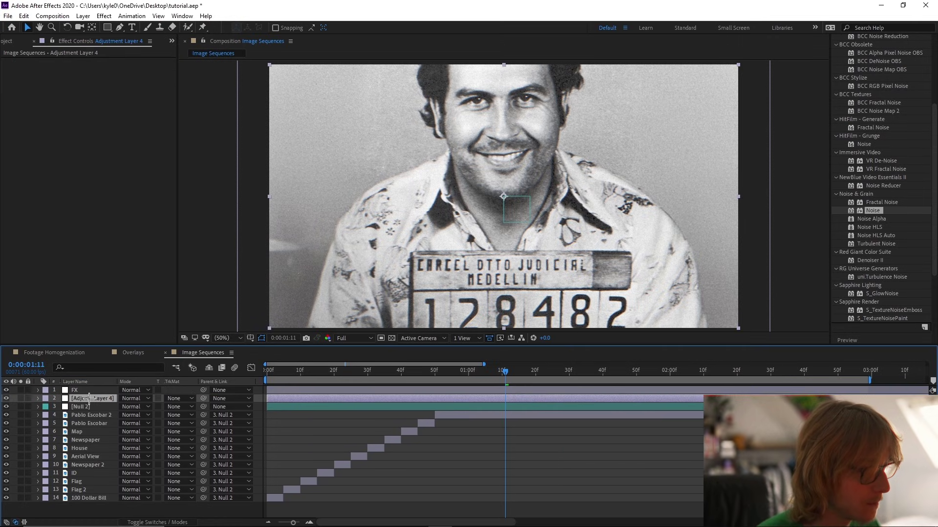
right_click(89, 398)
click(122, 394)
text(Ed)
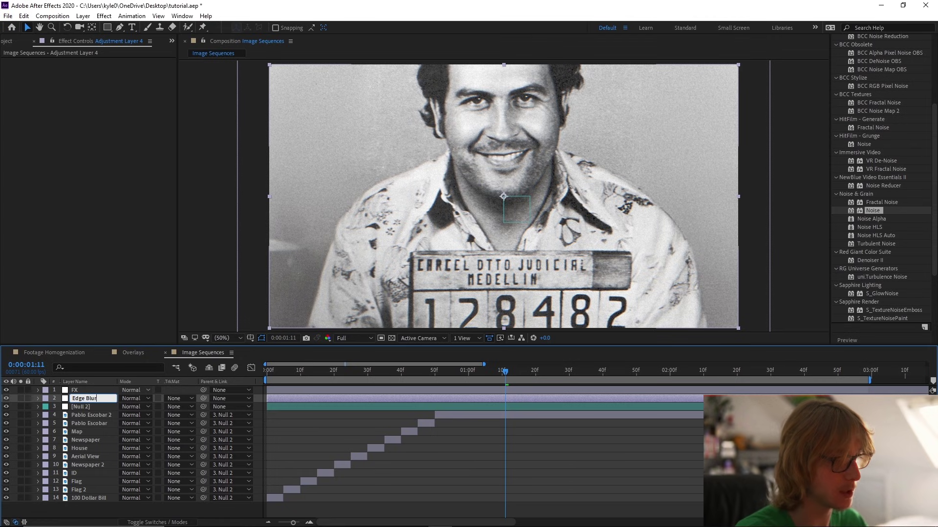
text(ge Blur)
key(Return)
key(ctrl+s)
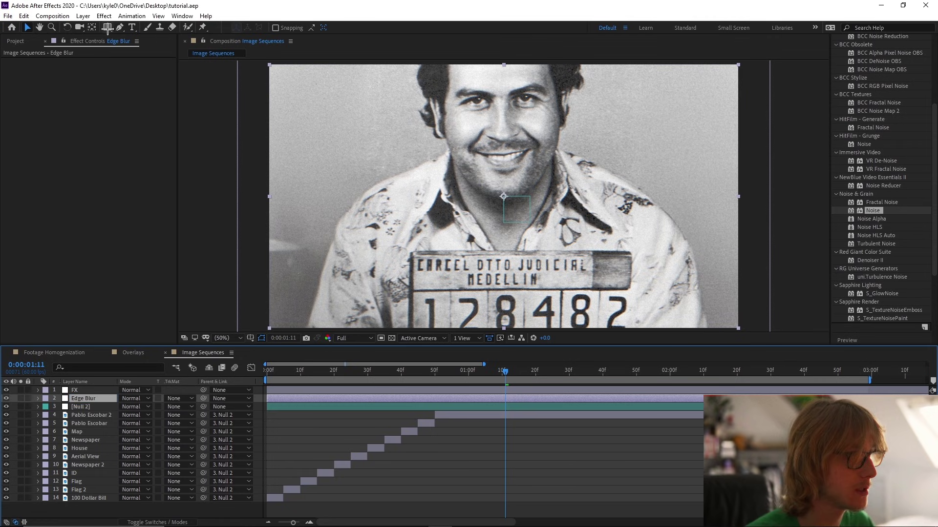
Add a full-frame elliptical mask to the Edge Blur layer and invert it.
click(108, 29)
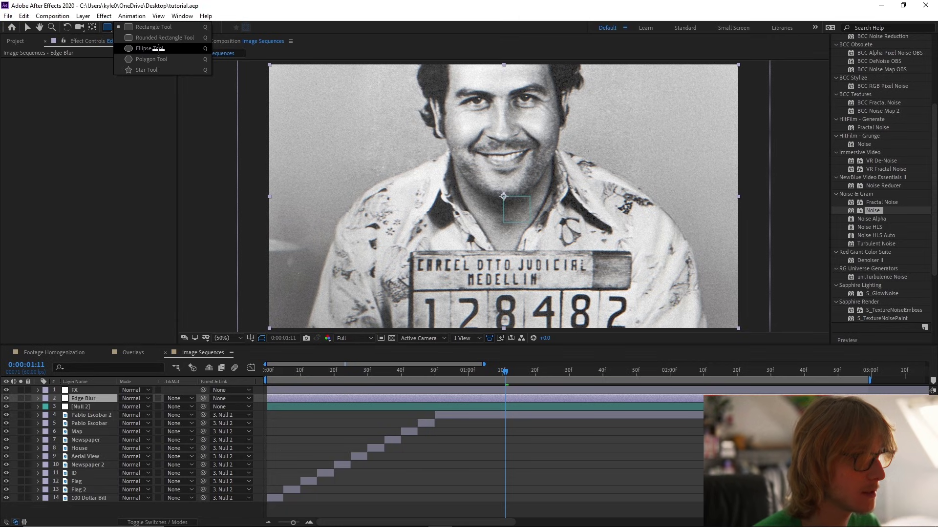
click(158, 49)
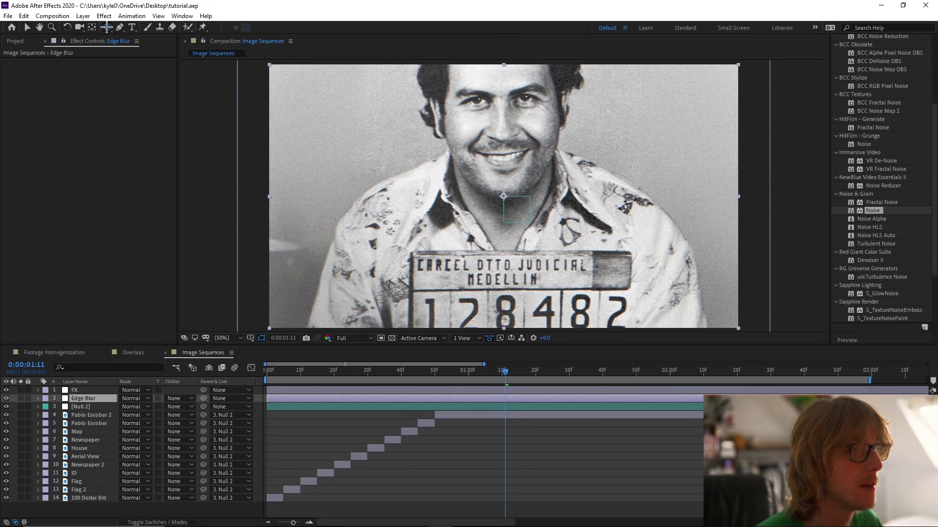
double_click(107, 27)
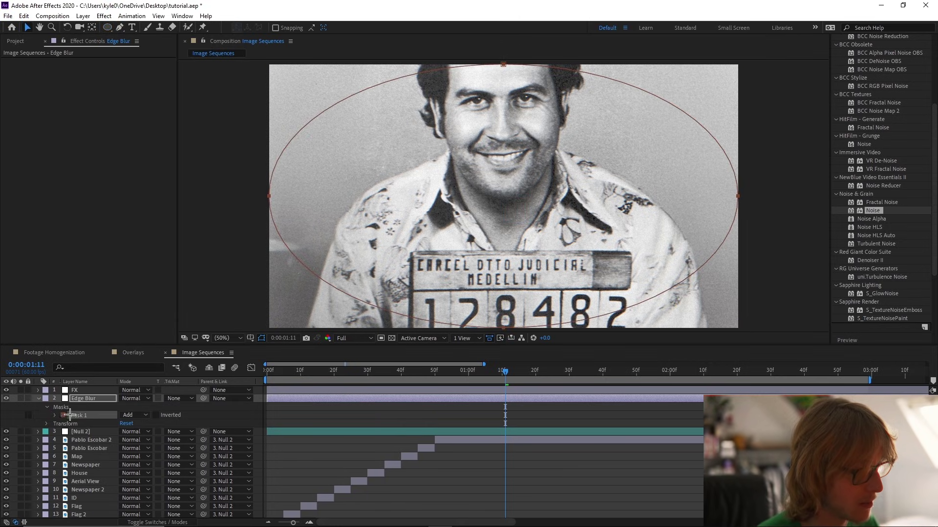
click(156, 415)
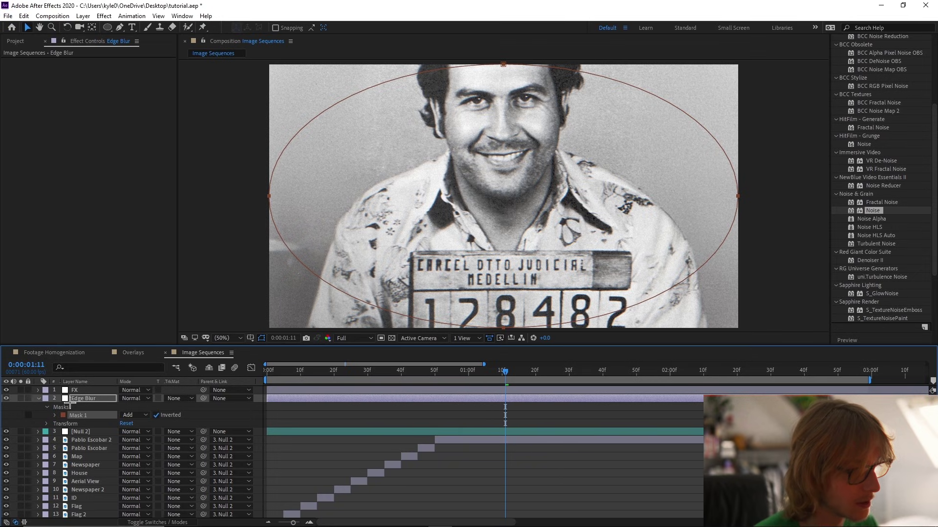
Set the Edge Blur mask's feather to 250 pixels and collapse the layer's properties.
click(54, 416)
click(143, 432)
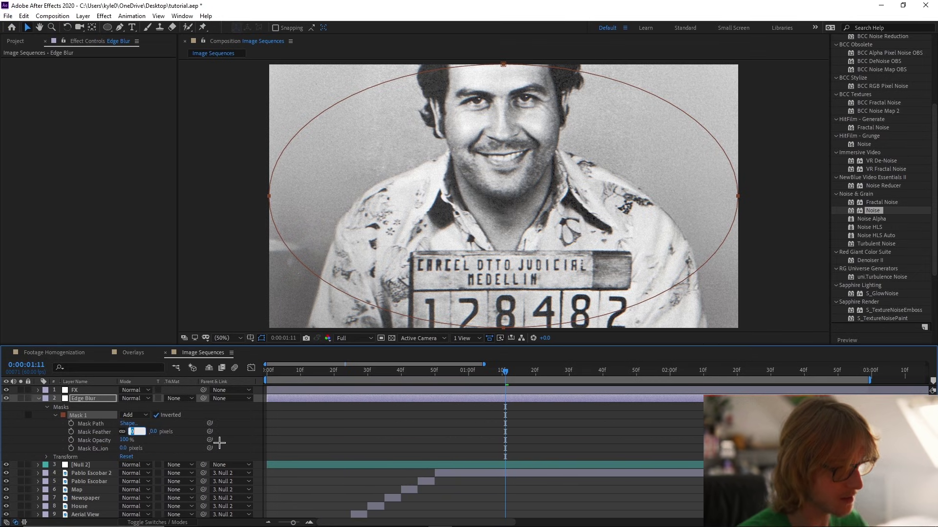
text(250)
key(Return)
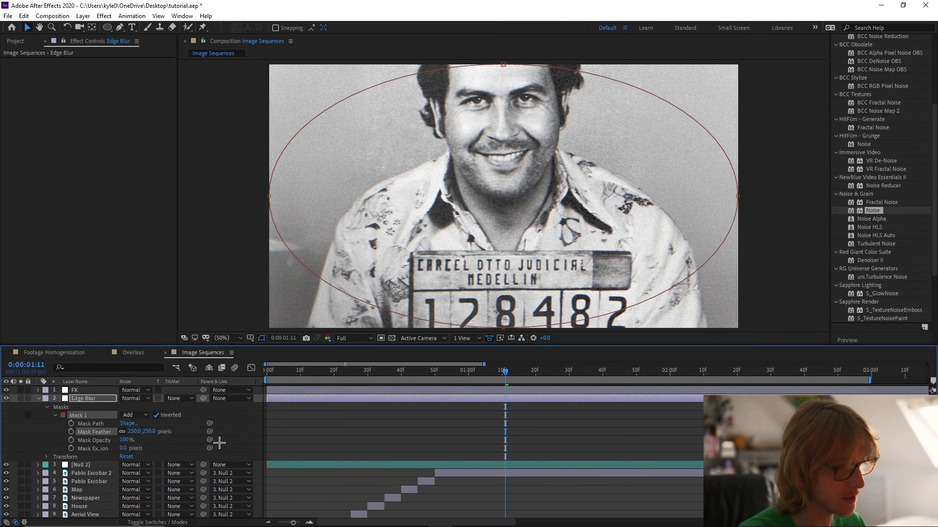
key(s)
key(s)
Apply Gaussian Blur to the Edge Blur layer with blurriness 15 and repeated edge pixels, and check it on the House image.
scroll(883, 93, up, 5)
click(883, 83)
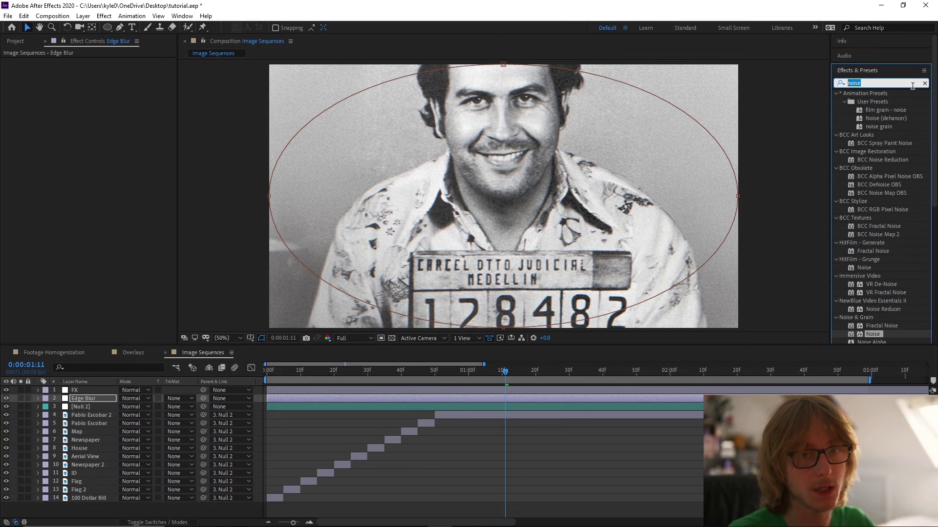
text(gaus)
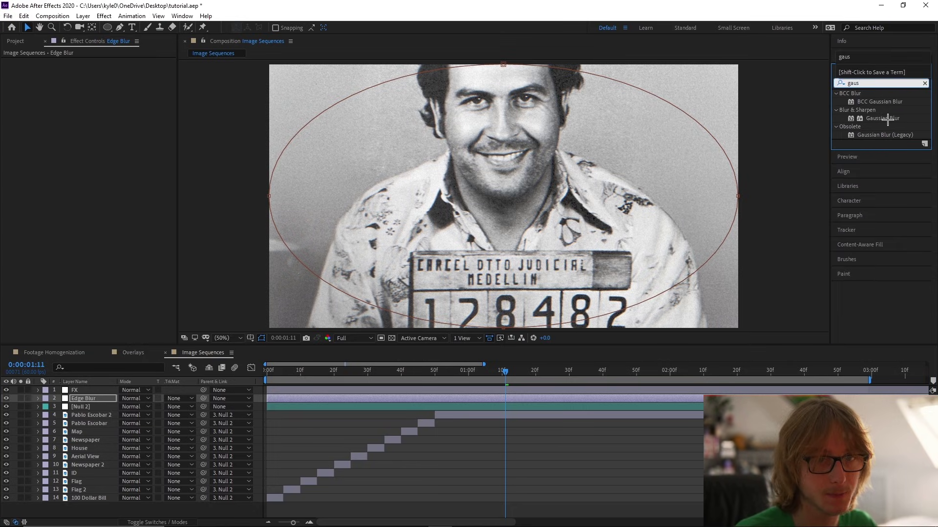
drag(888, 118, 88, 399)
click(102, 70)
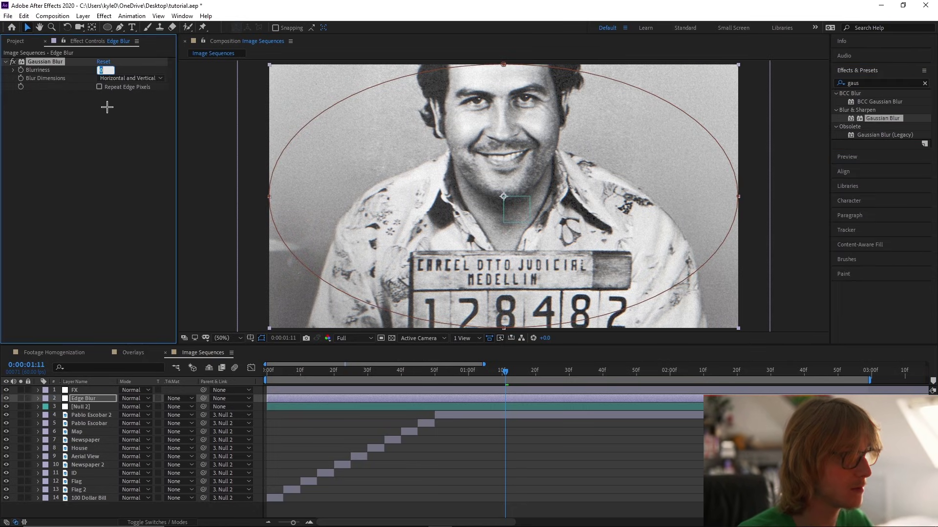
key(Return)
click(99, 87)
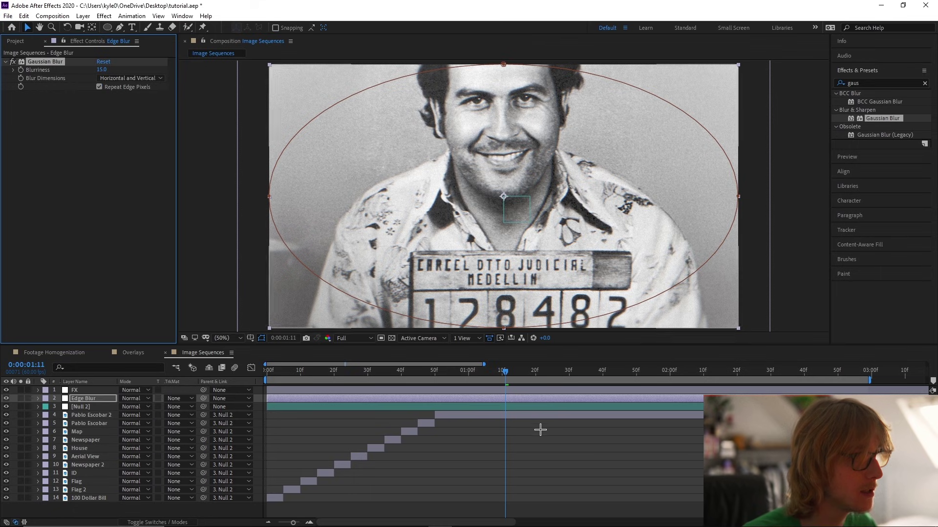
click(426, 371)
drag(425, 371, 376, 379)
click(488, 474)
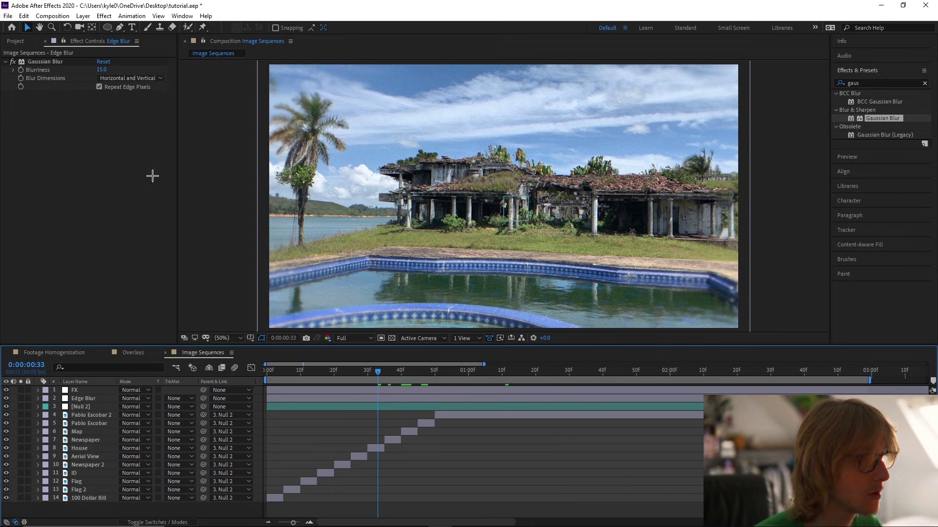
Increase the Edge Blur layer's mask feather to about 346 pixels and check the result on other frames.
click(80, 399)
key(s)
key(s)
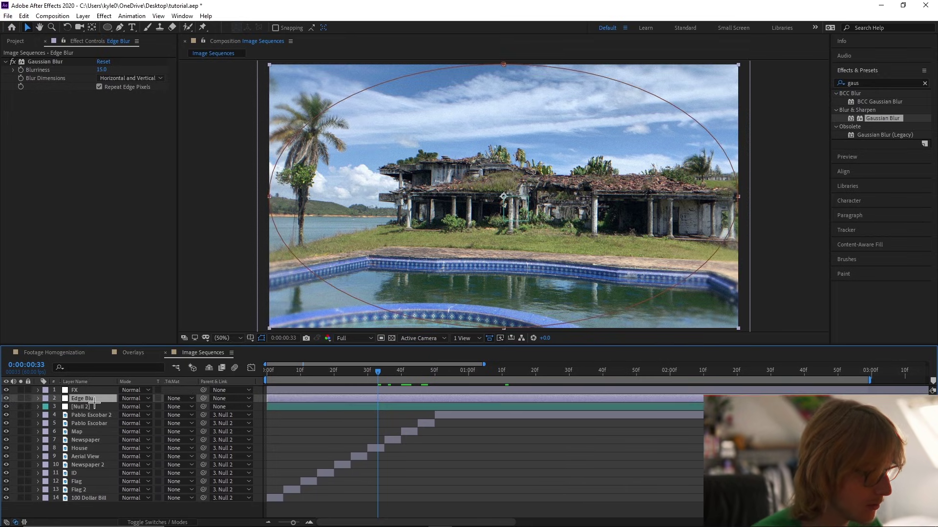
key(comma)
click(220, 339)
click(229, 359)
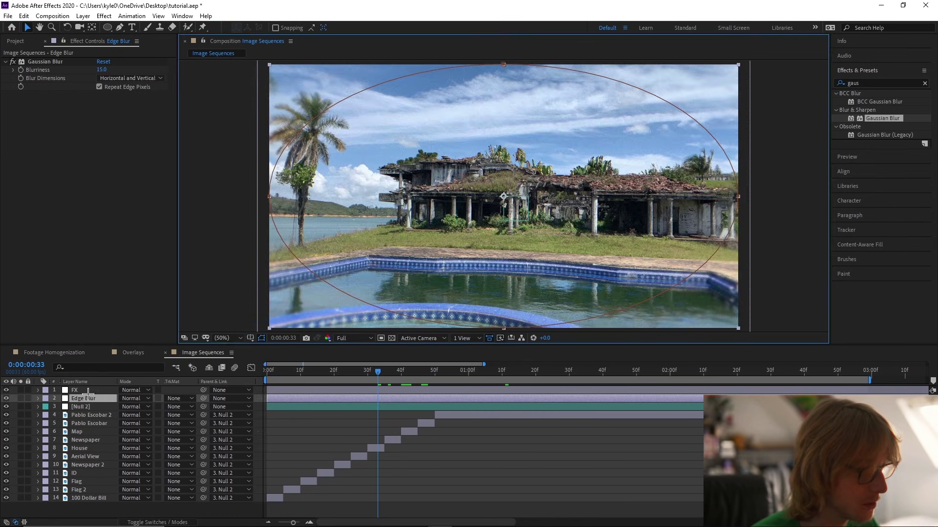
key(m)
click(56, 407)
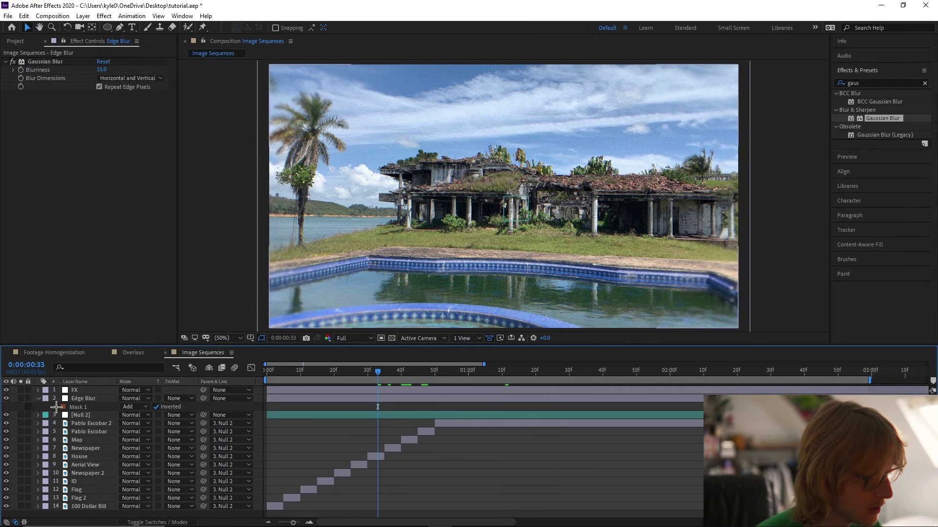
click(56, 407)
click(93, 423)
drag(176, 422, 179, 422)
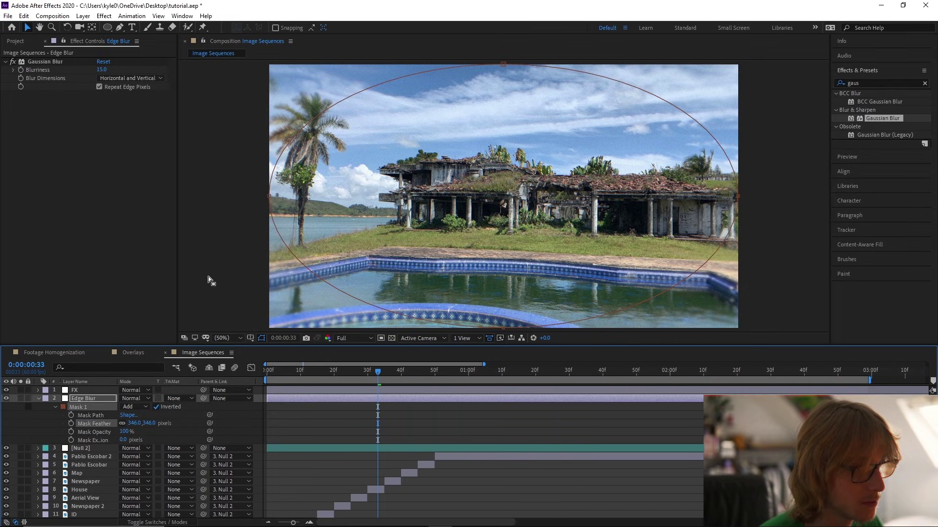
click(210, 281)
drag(369, 374, 340, 375)
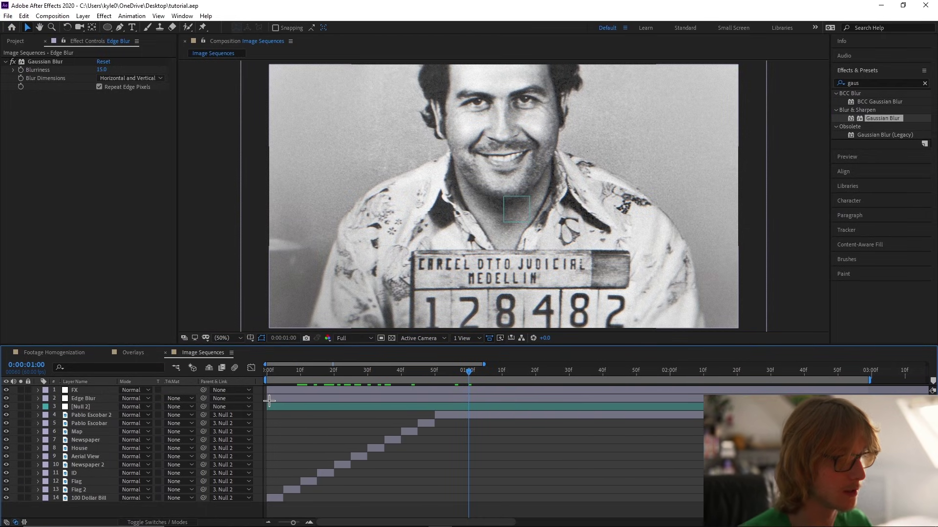
Create an adjustment layer above all other layers and rename it FPS.
key(ctrl+alt+y)
right_click(91, 390)
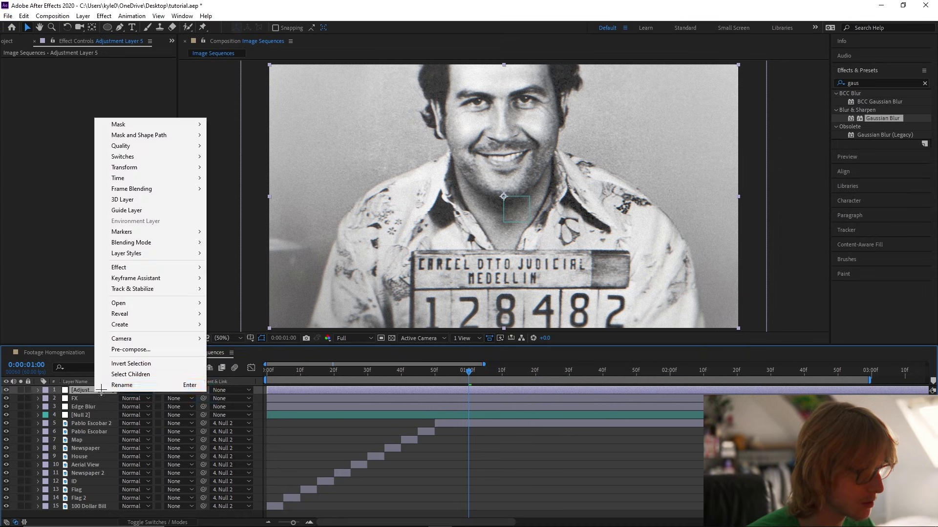
click(128, 383)
text(FPS)
key(Return)
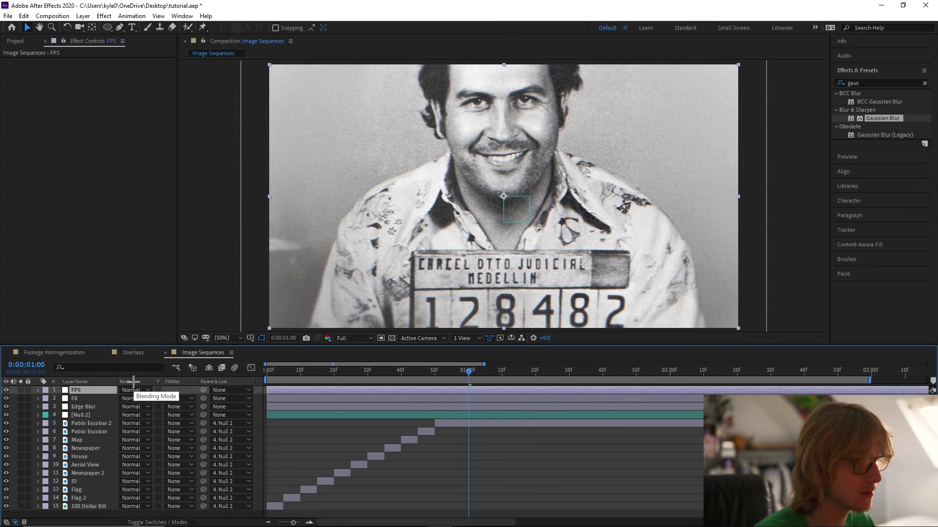
Apply Posterize Time to the FPS layer with a frame rate of 15, and play the sequence from the start.
click(877, 80)
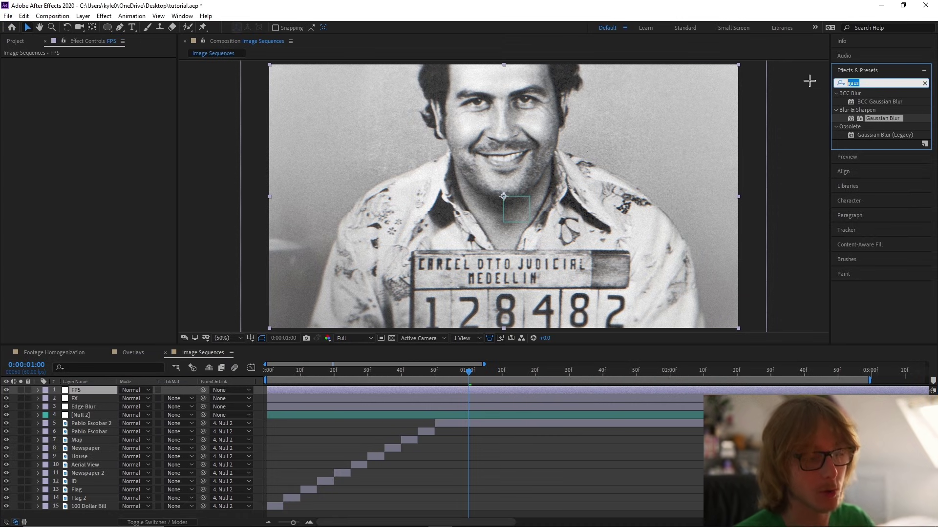
text(posterize time)
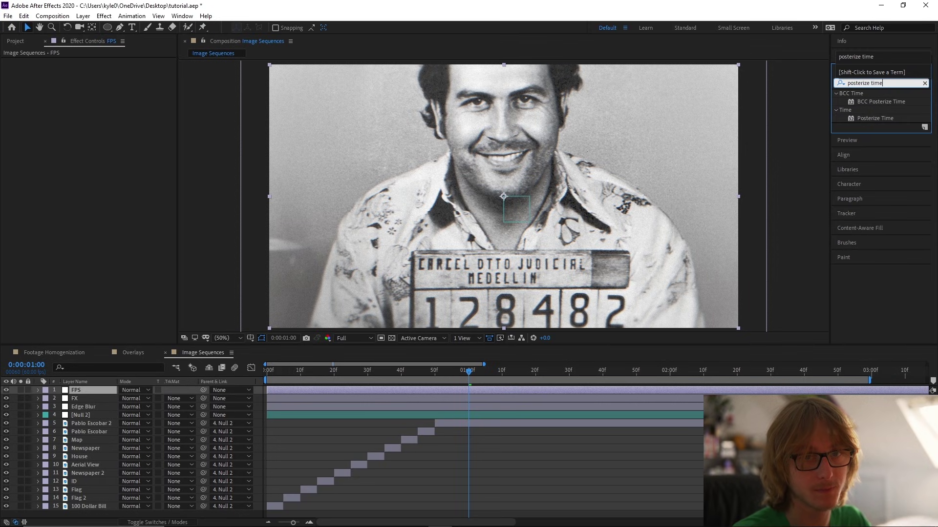
drag(874, 119, 94, 391)
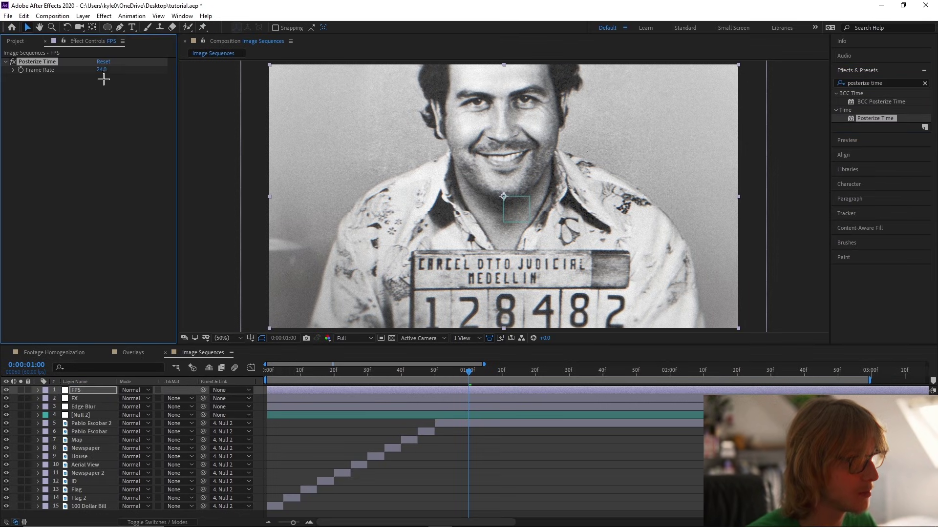
click(103, 71)
text(15)
click(220, 142)
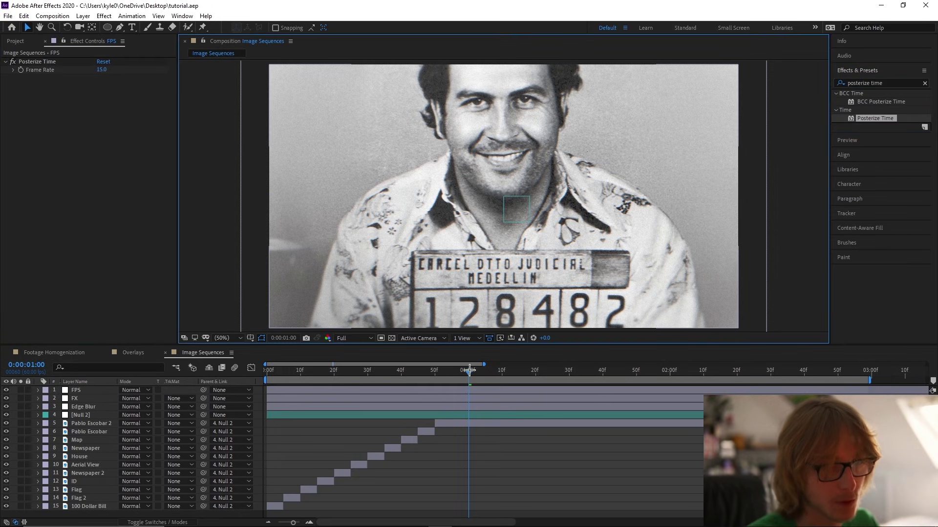
click(469, 370)
drag(469, 370, 197, 398)
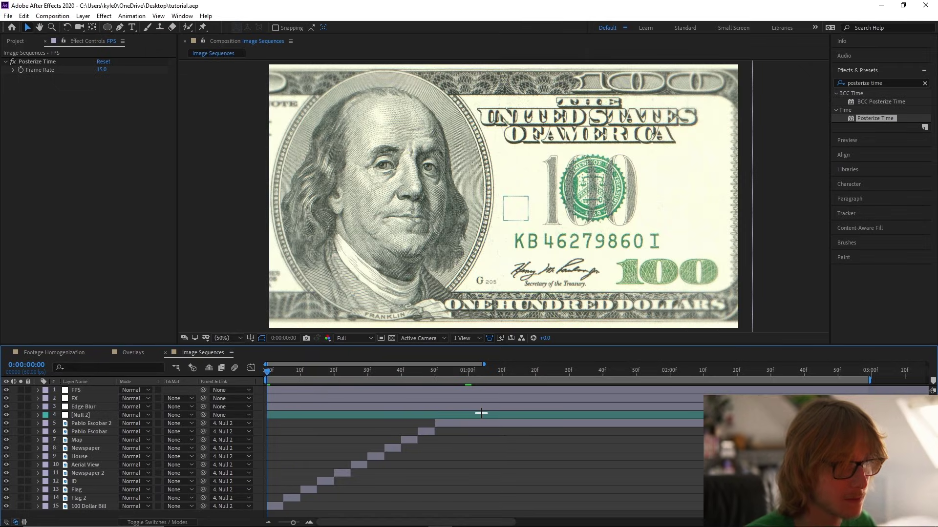
key(space)
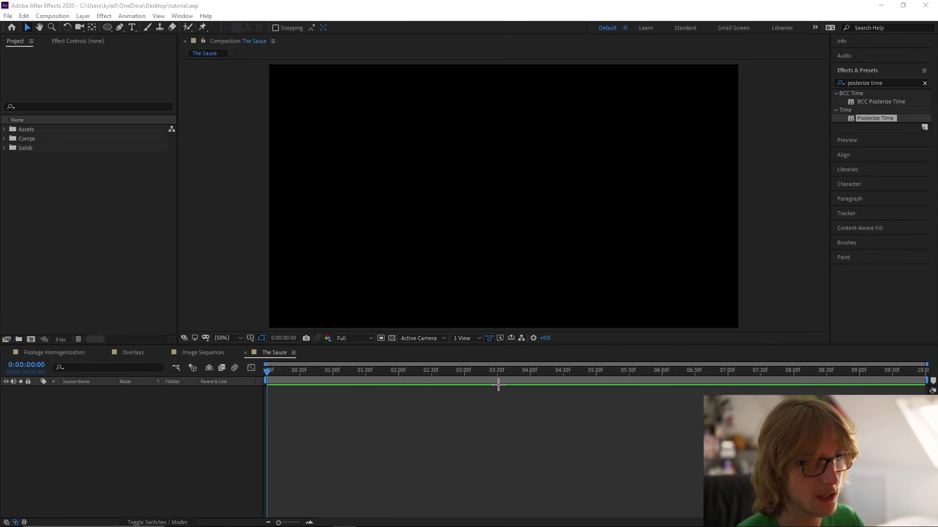
Create a black 1920 x 1080 solid named Speckles in The Sauce composition.
click(176, 441)
key(ctrl+y)
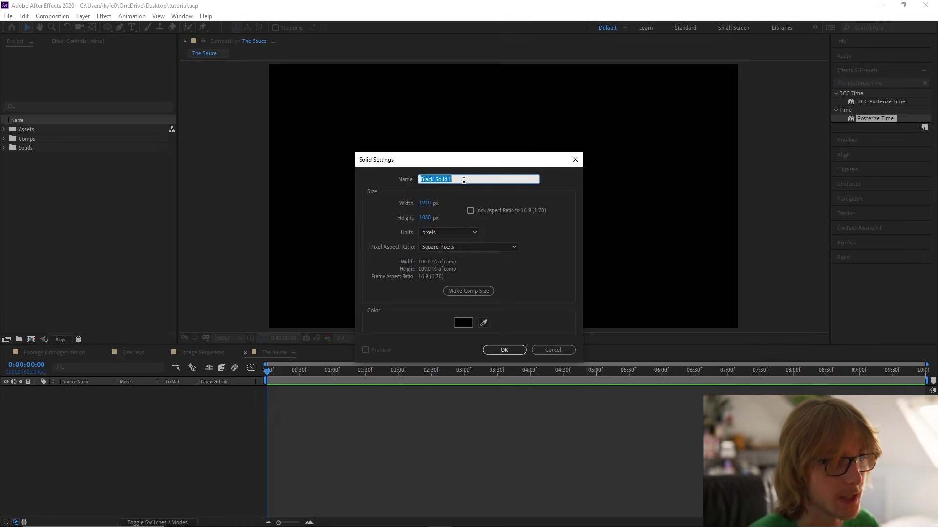
text(Spek)
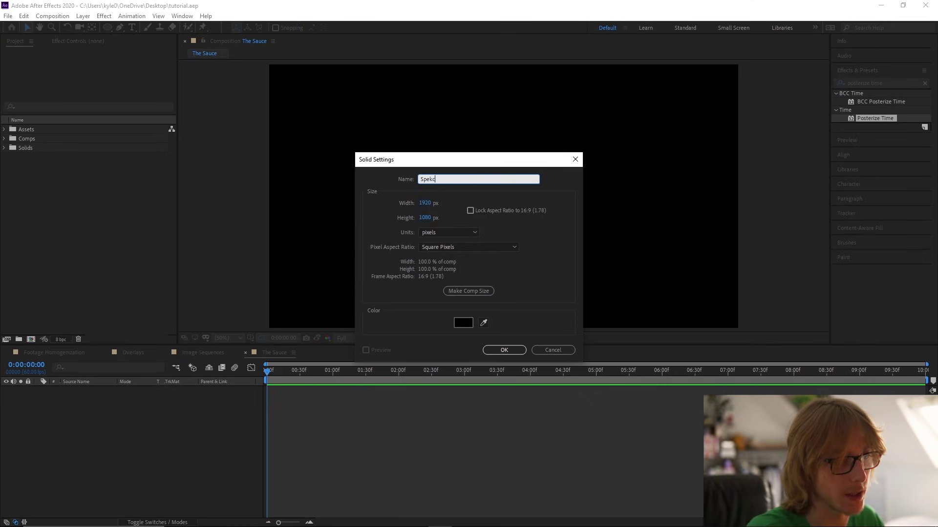
key(Return)
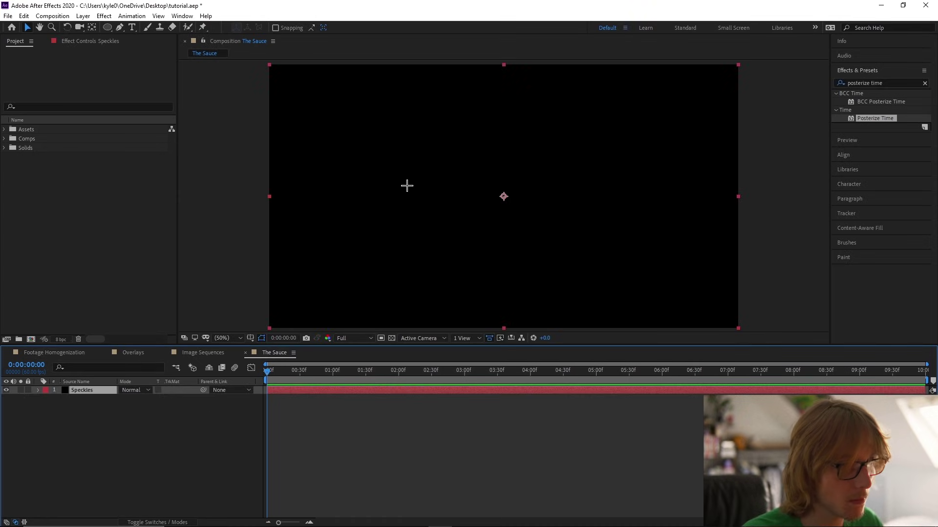
Apply the Noise & Grain Fractal Noise effect to the Speckles solid.
click(874, 83)
text(fractal)
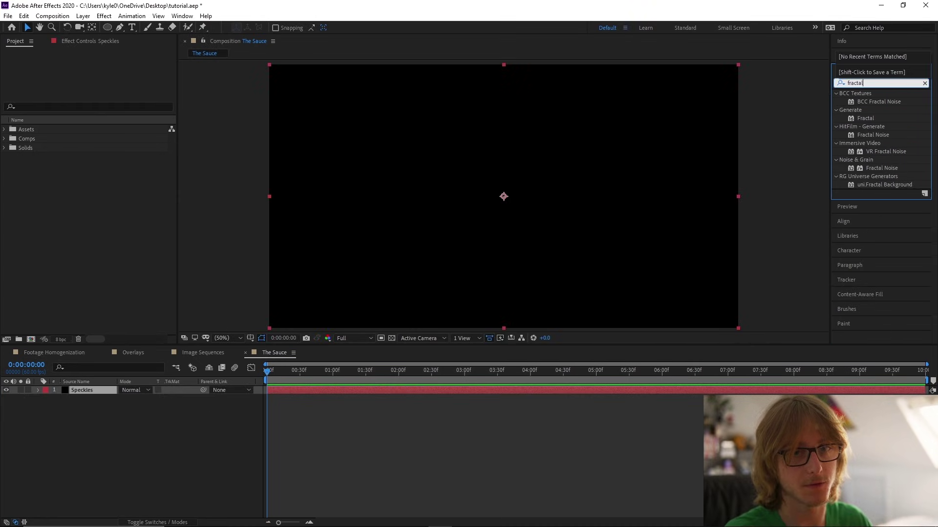
text( noise)
drag(882, 151, 98, 390)
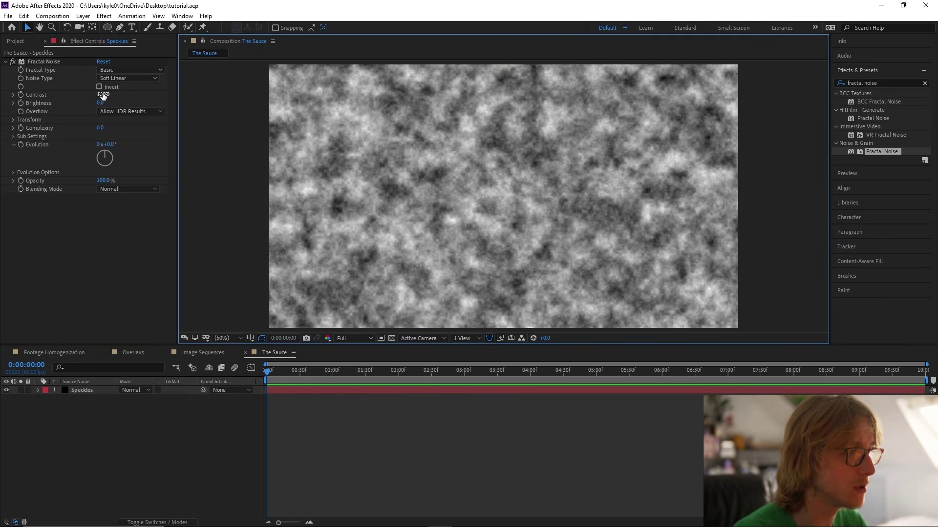
Set the Fractal Noise contrast to 570 and brightness to -270.
click(103, 95)
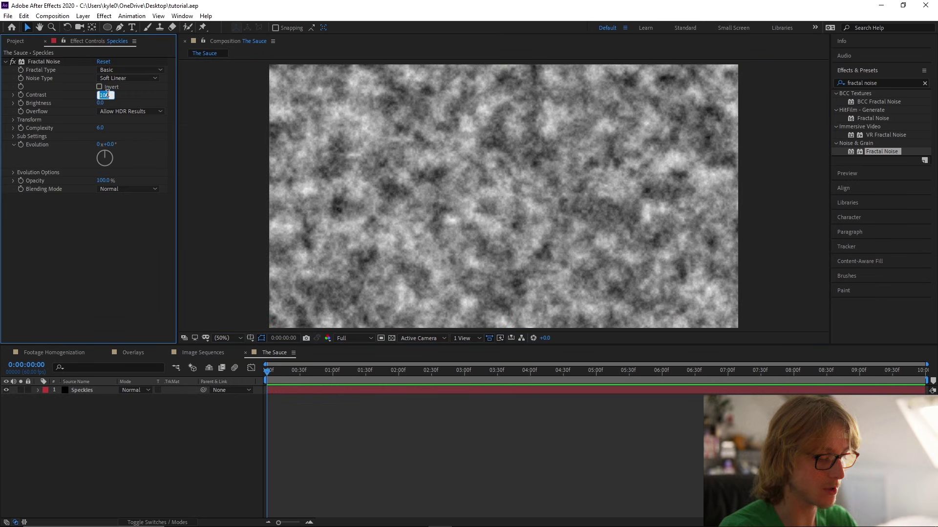
text(570)
key(Return)
click(98, 103)
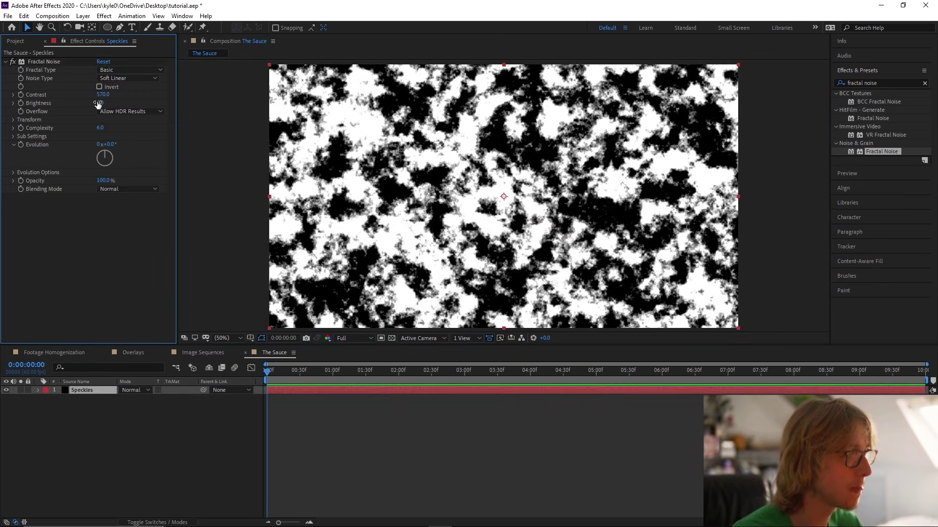
click(99, 103)
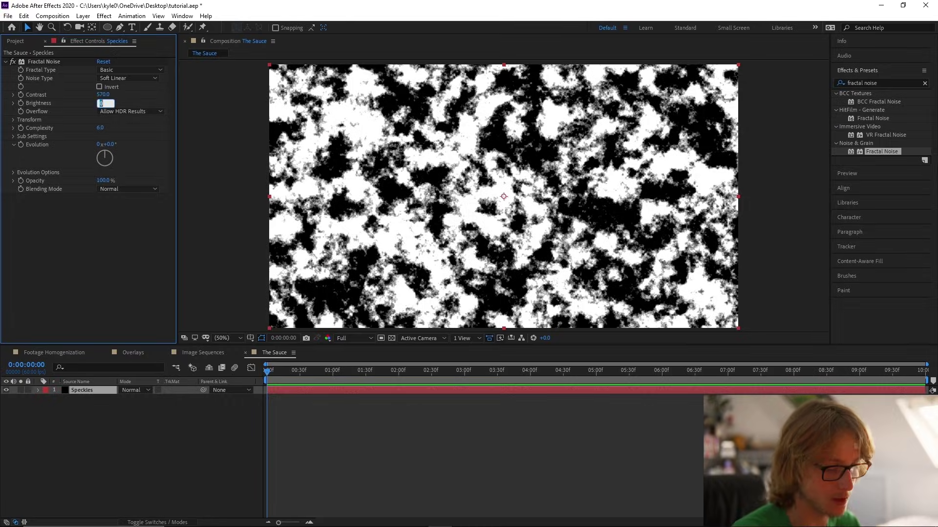
text(-270)
key(Return)
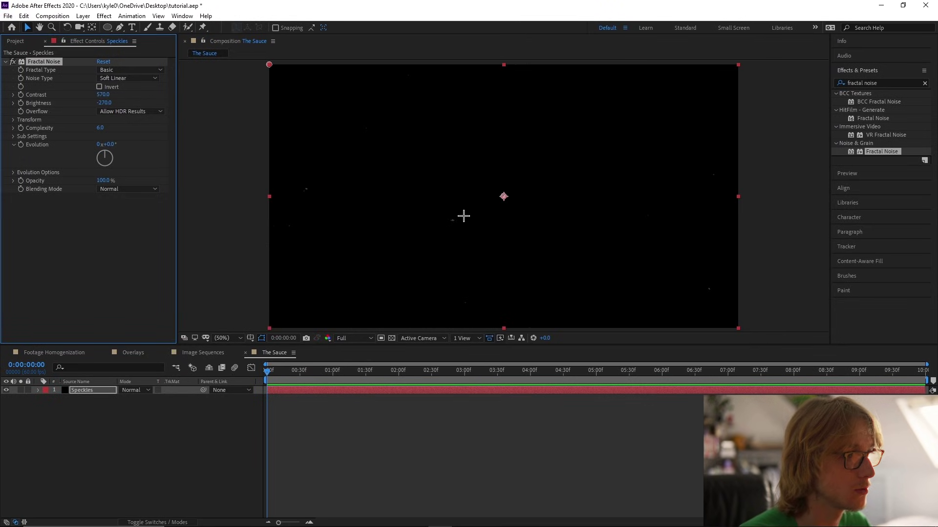
Set the Fractal Noise transform scale to 15 after trying 20 and 10, and collapse the transform settings.
click(14, 119)
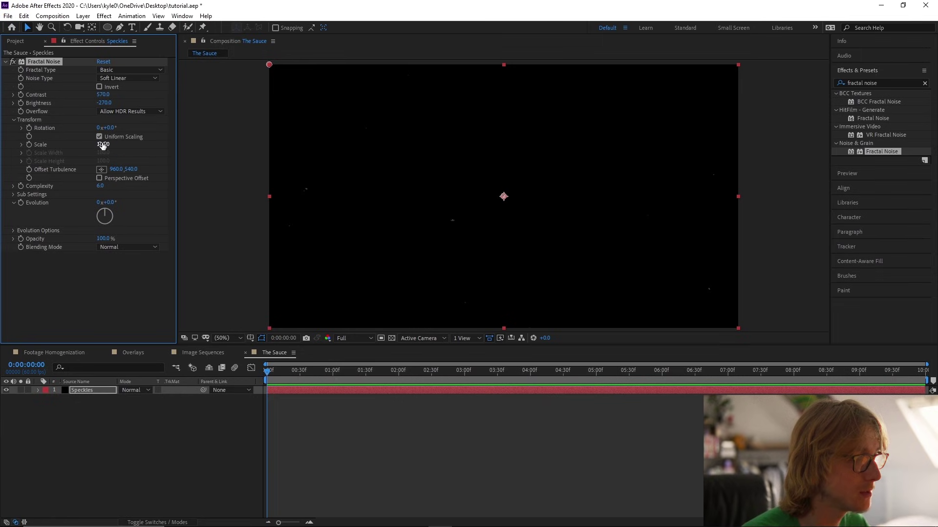
click(103, 145)
text(20)
key(Return)
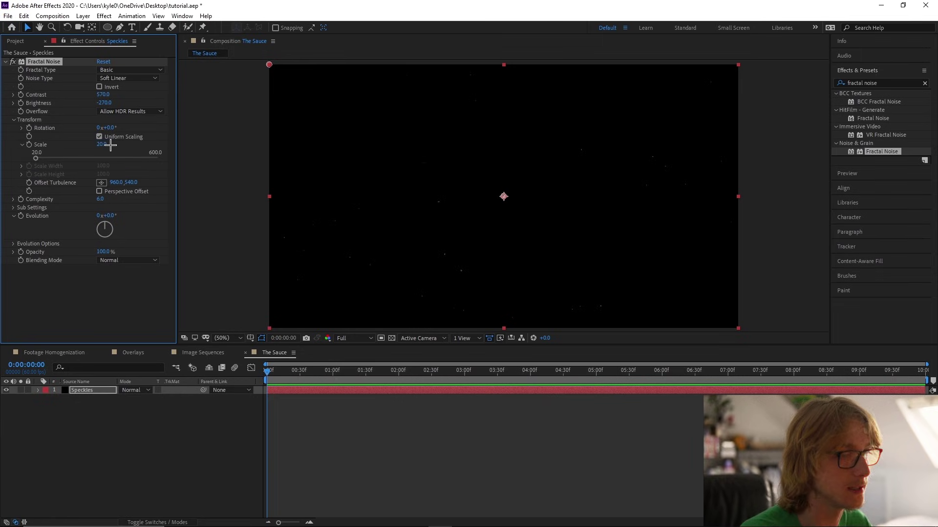
click(103, 145)
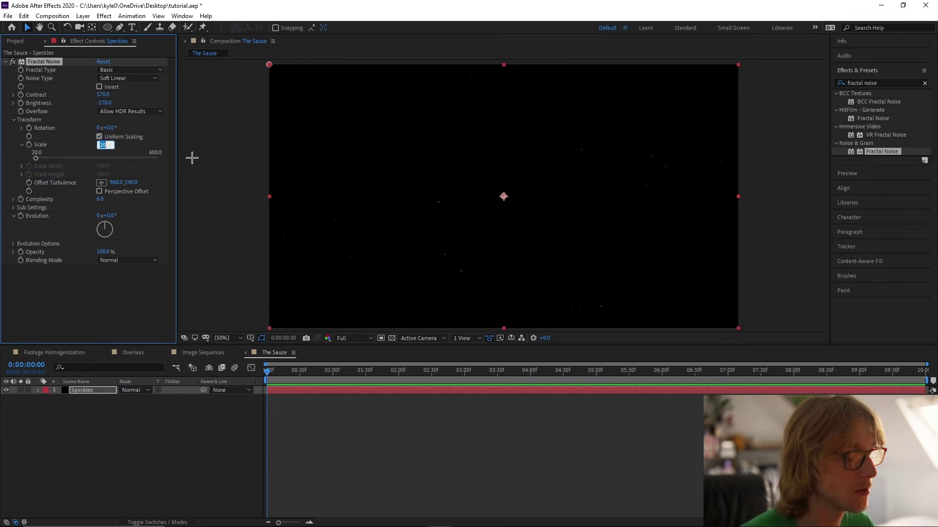
key(Return)
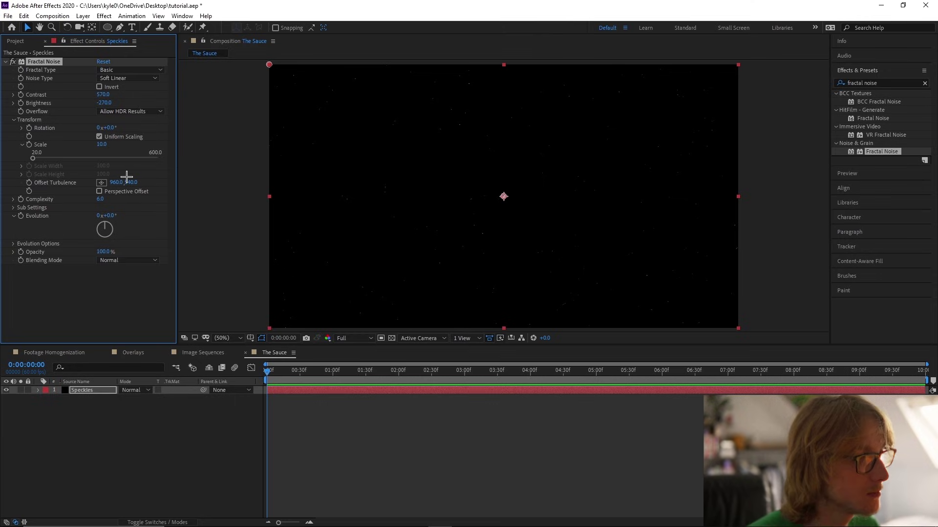
click(102, 145)
text(15)
click(226, 151)
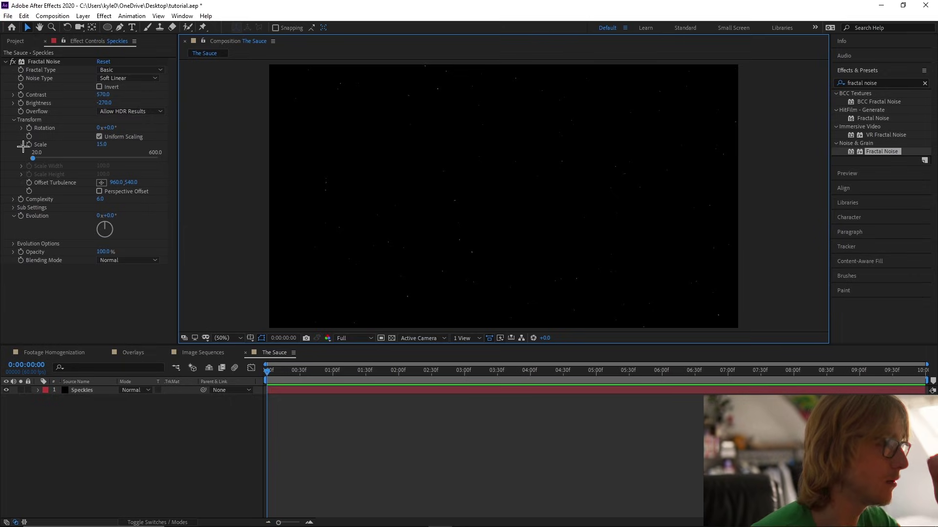
click(13, 119)
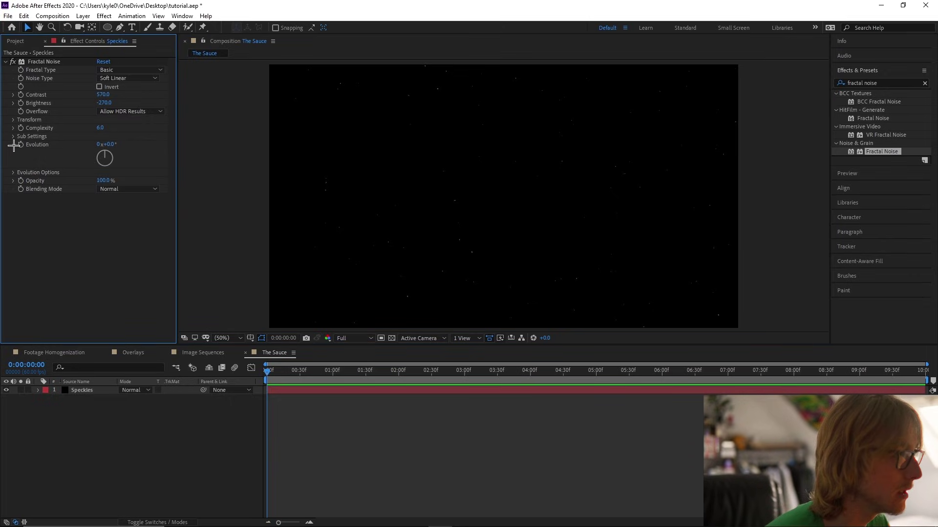
Add the expression posterizeTime(3) followed by random(1000) to the Random Seed of the Speckles layer's Fractal Noise effect.
click(13, 172)
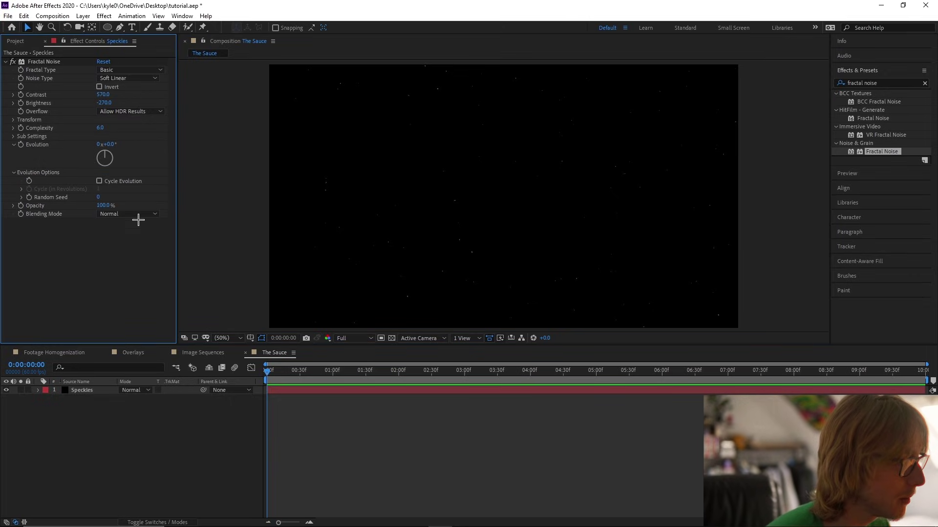
alt+click(30, 197)
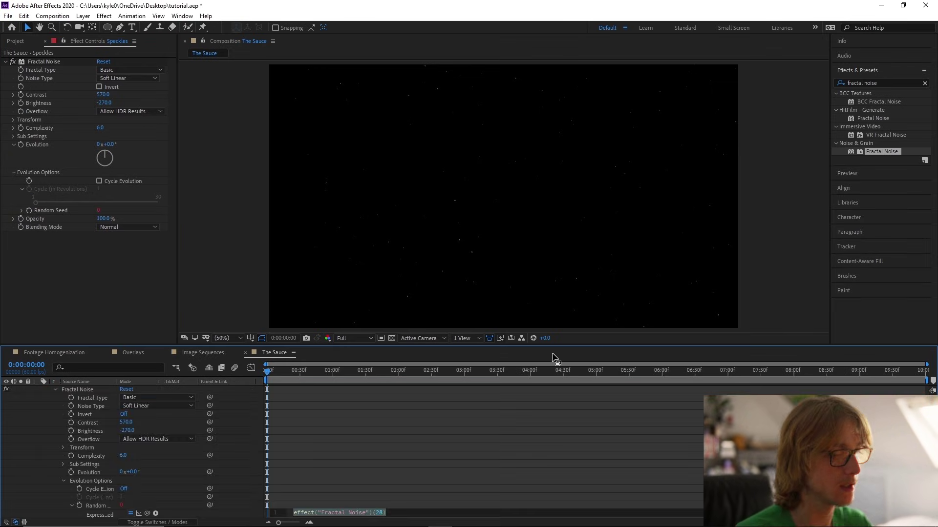
scroll(492, 403, down, 2)
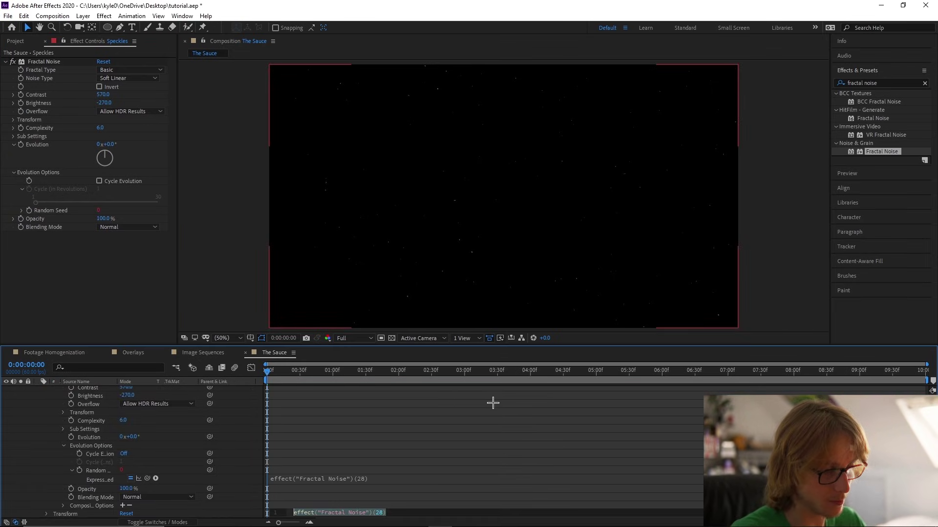
text(posterizeTime(3))
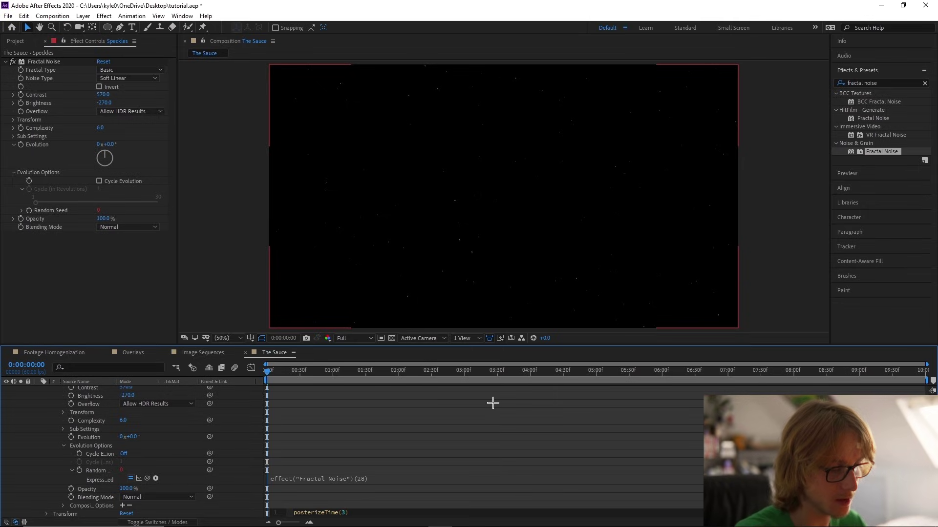
key(Return)
text(ran)
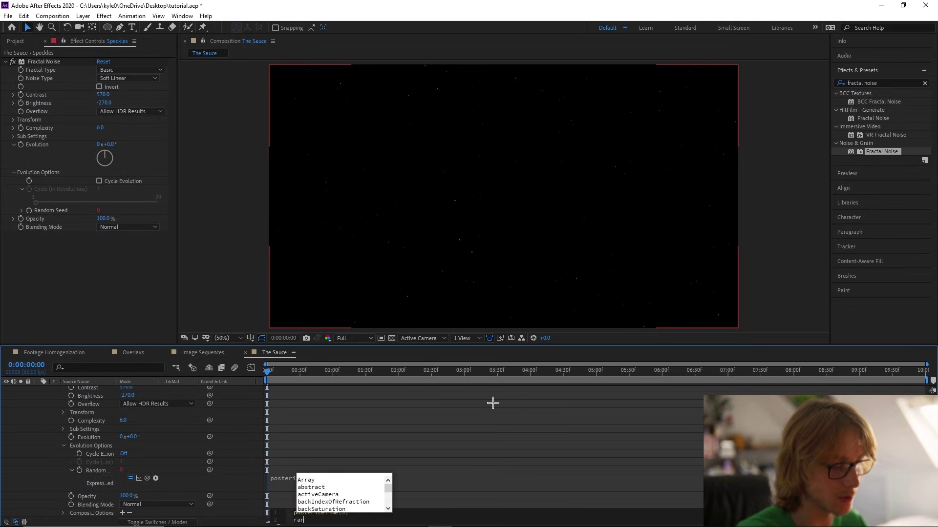
text(dom(1000))
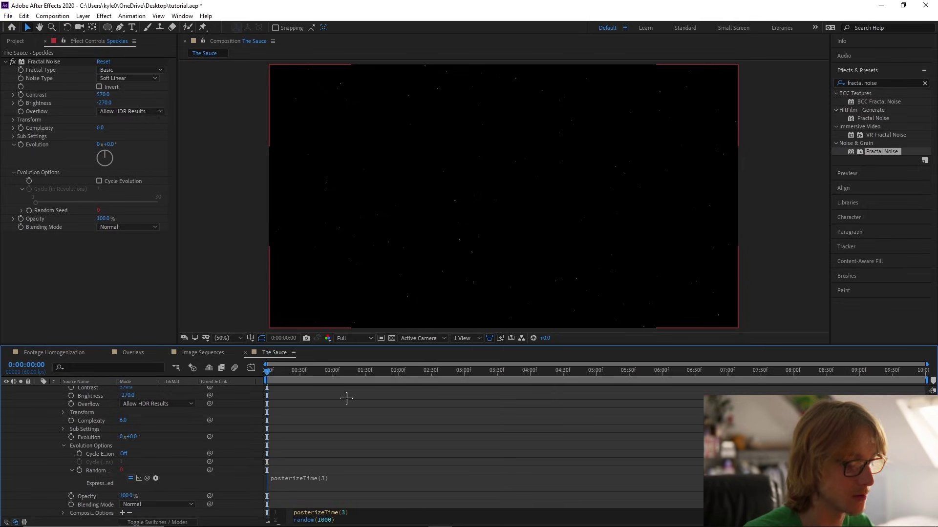
scroll(227, 412, up, 3)
click(39, 389)
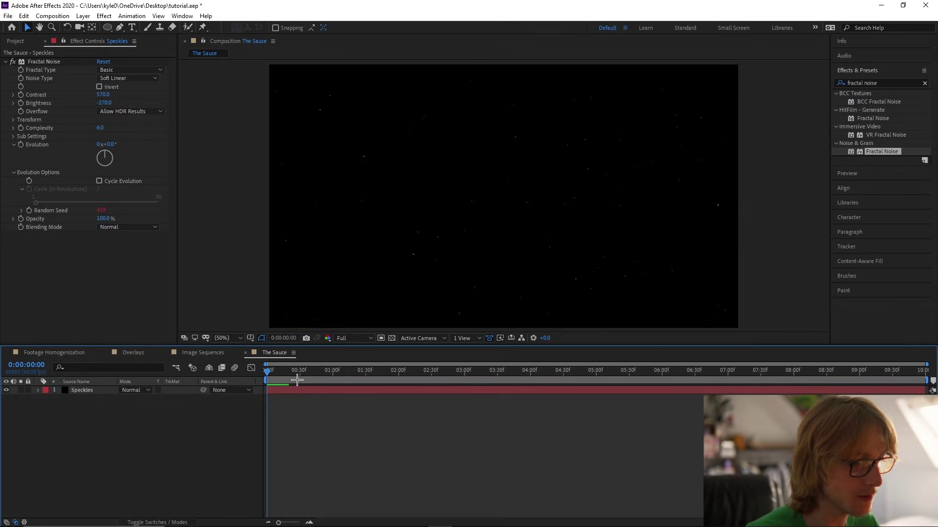
Play back the animated speckles in The Sauce composition and review the Fractal Noise contrast and brightness settings.
key(space)
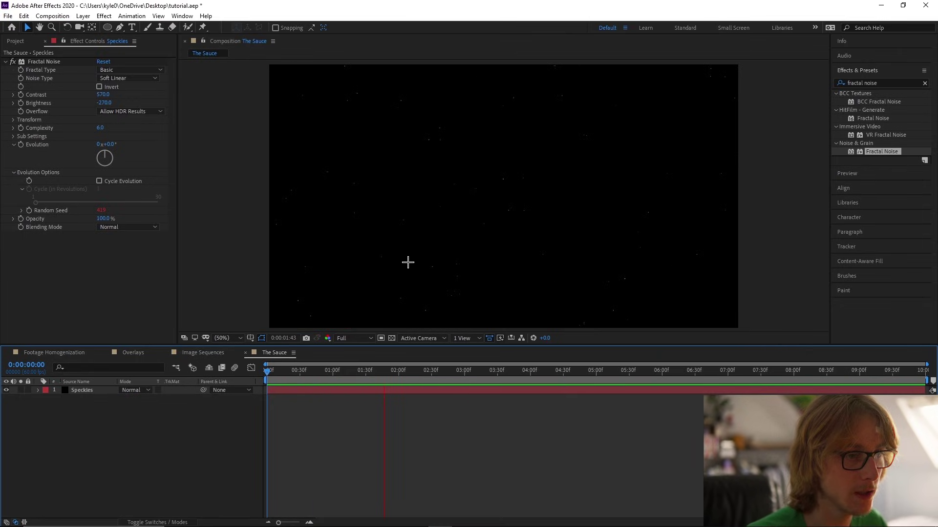
key(space)
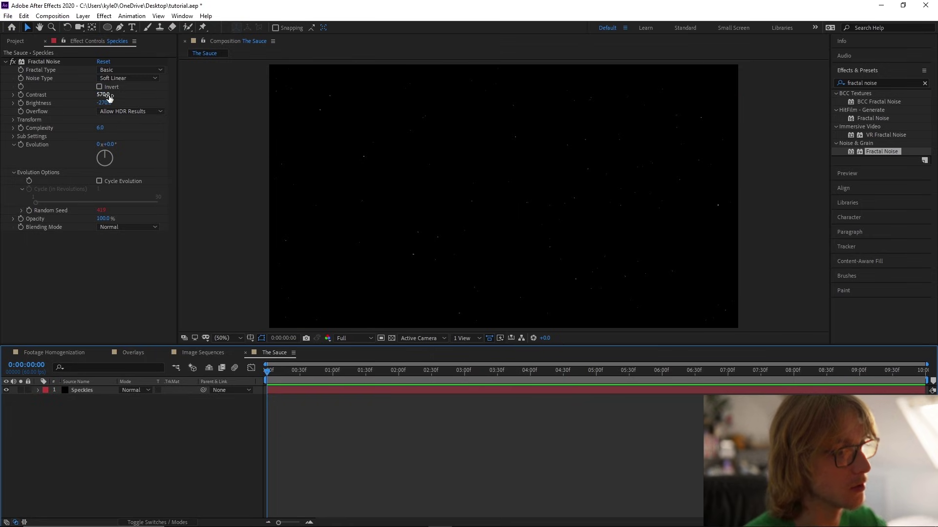
drag(108, 95, 150, 97)
drag(116, 101, 136, 101)
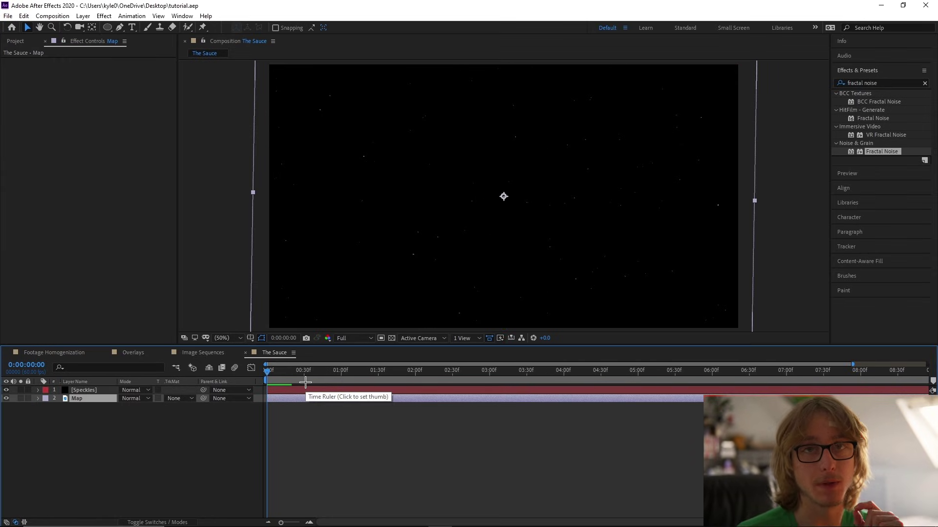
Set the Speckles layer's blending mode to Screen so it overlays the Map layer.
drag(286, 374, 342, 372)
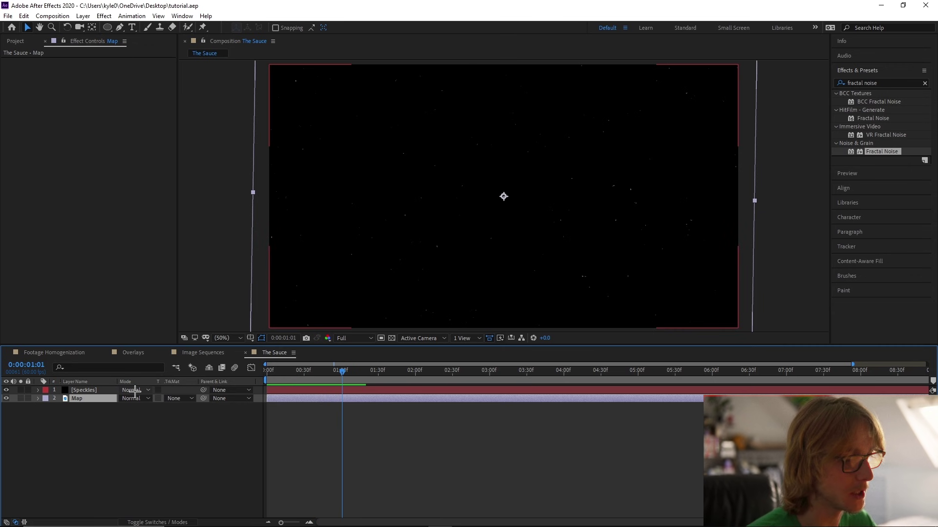
click(132, 398)
click(168, 224)
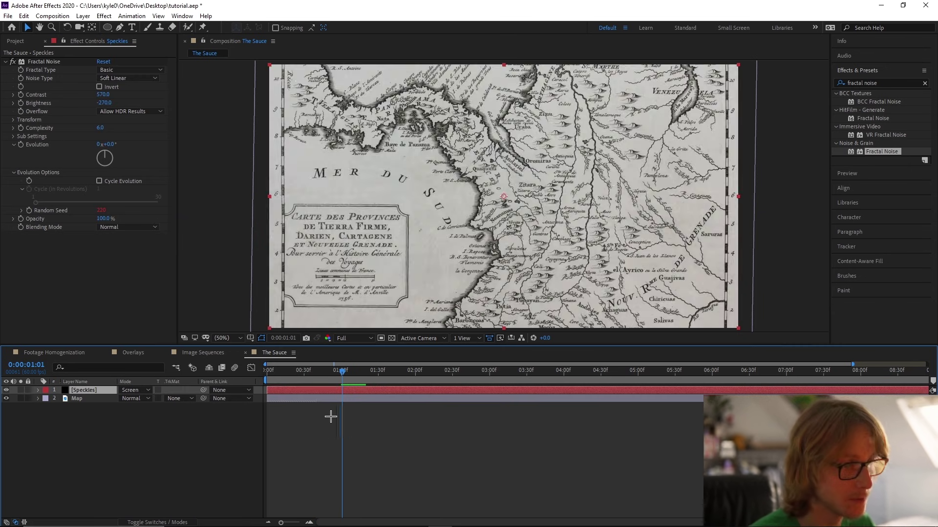
Set the Map layer's opacity to 5% and preview the composition from the start.
click(332, 399)
text(t)
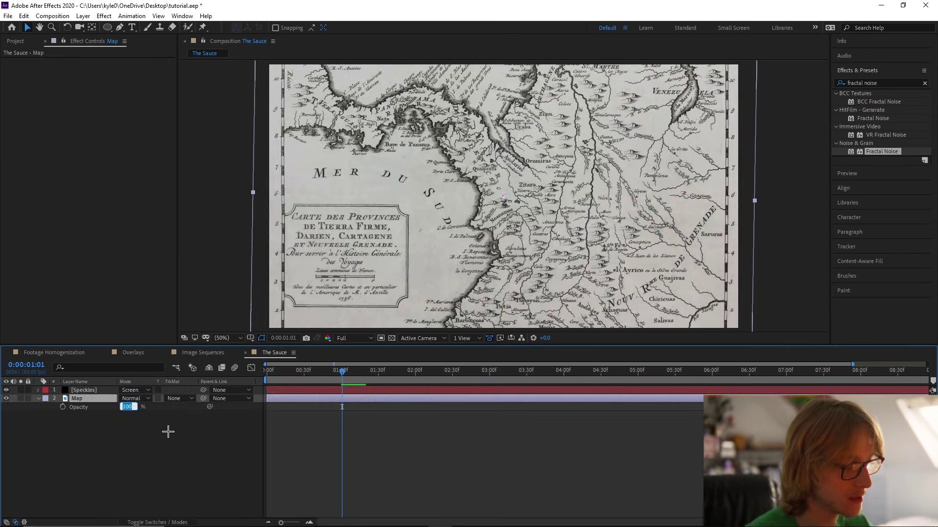
text(5)
key(Return)
key(t)
drag(339, 372, 223, 375)
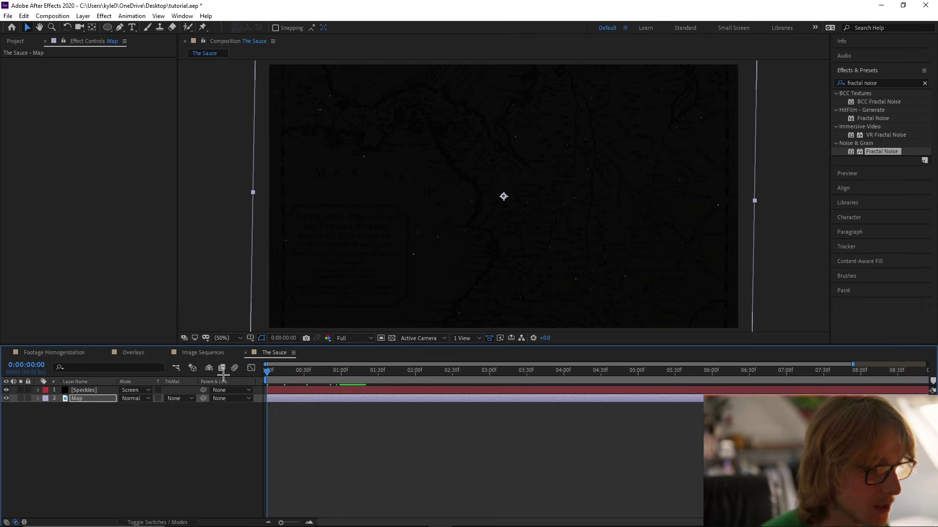
key(space)
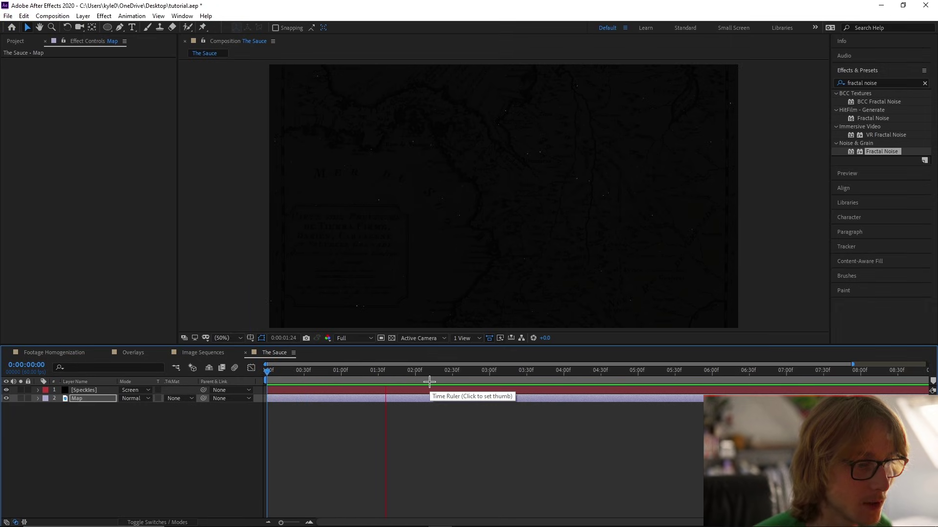